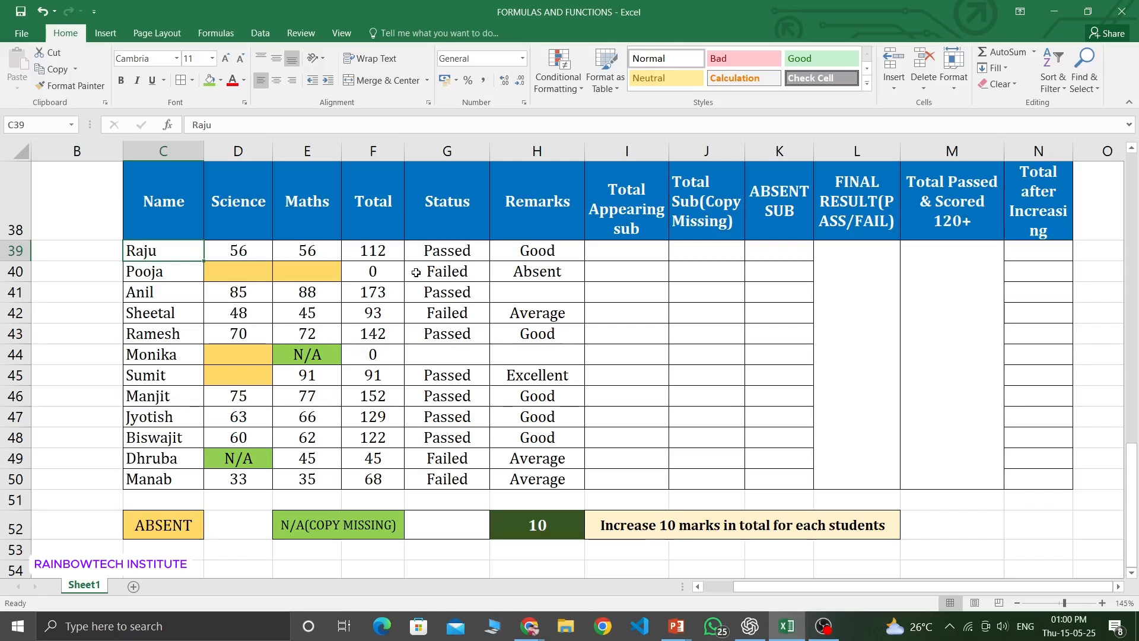
# Review the student table's name, marks, total, status and remarks columns, plus the empty result columns I to N.
pyautogui.moveTo(180, 251); pyautogui.dragTo(178, 478)
pyautogui.moveTo(239, 217); pyautogui.dragTo(317, 479)
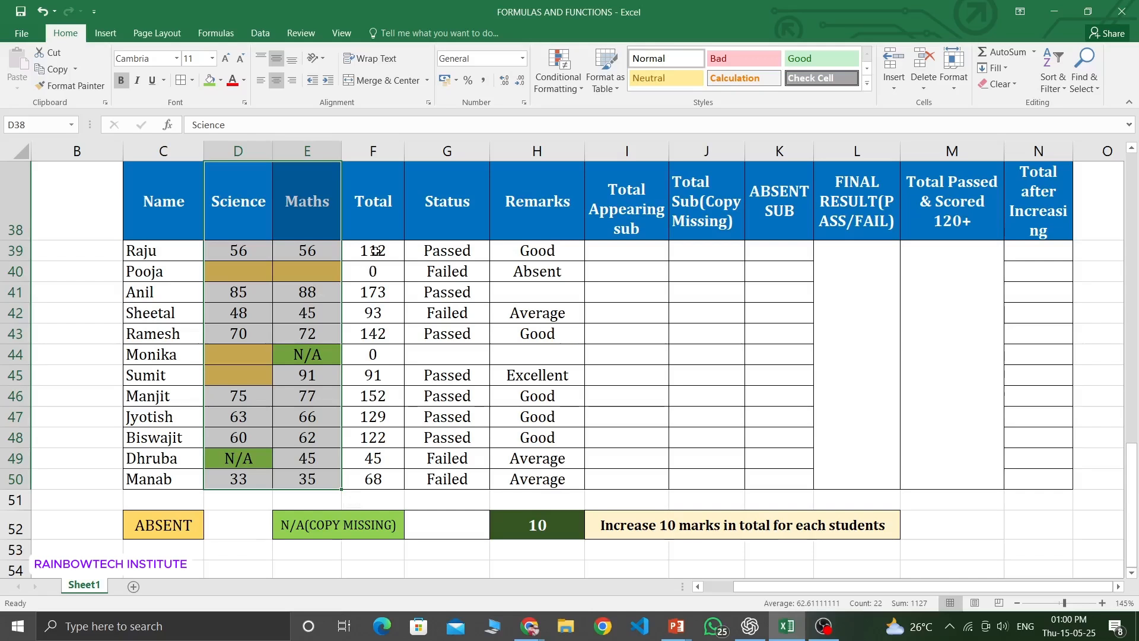
pyautogui.moveTo(374, 252); pyautogui.dragTo(375, 479)
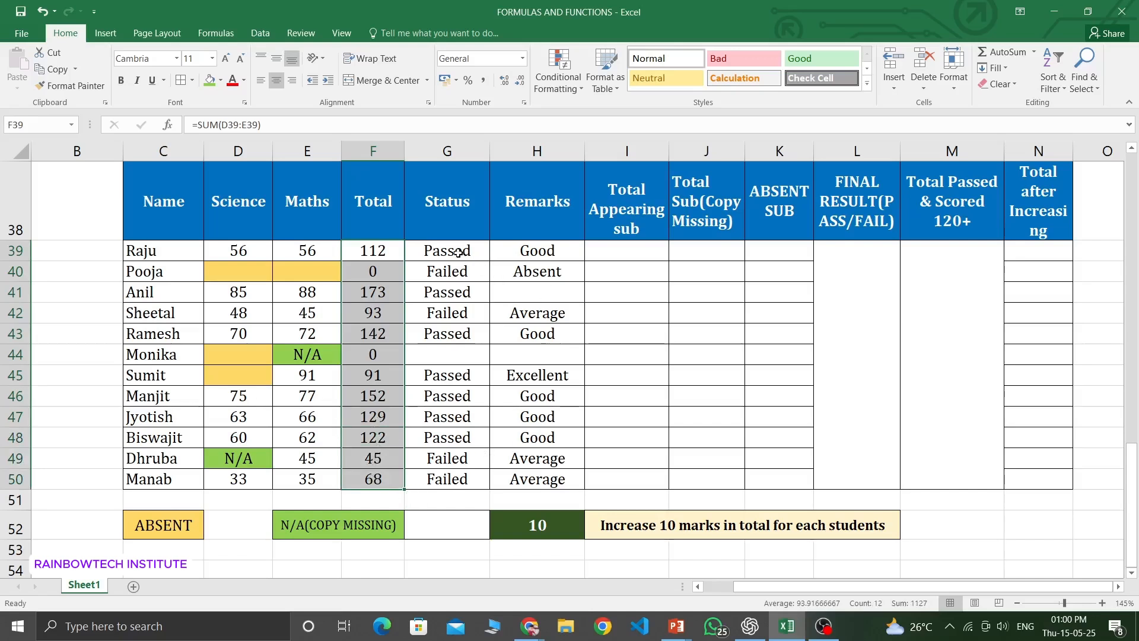
pyautogui.moveTo(459, 252); pyautogui.dragTo(450, 476)
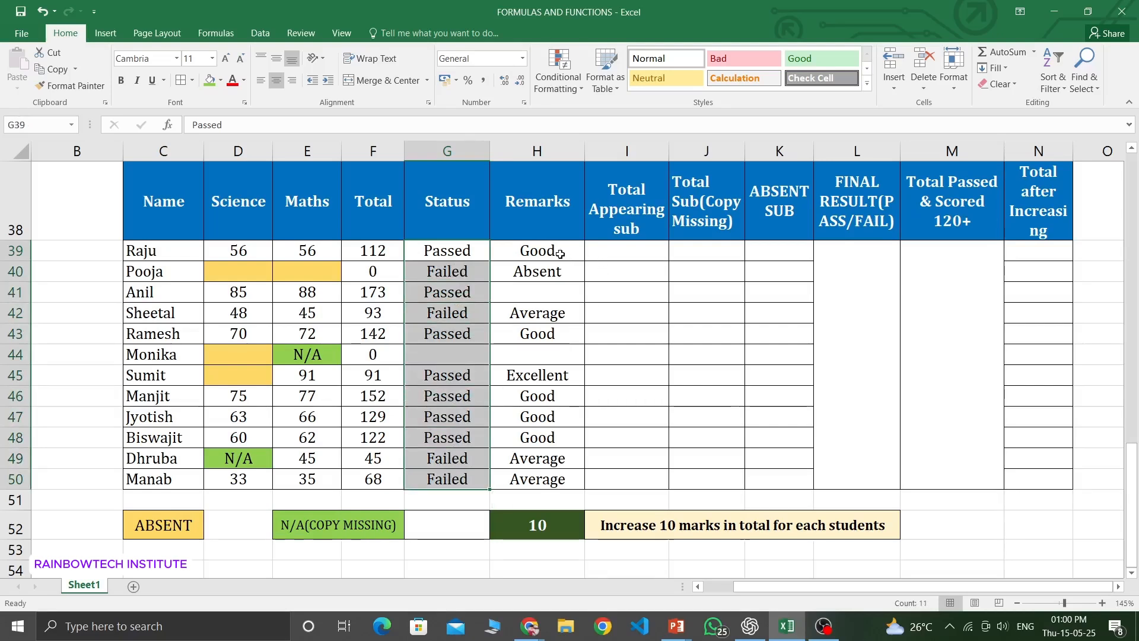
pyautogui.moveTo(560, 254); pyautogui.dragTo(551, 478)
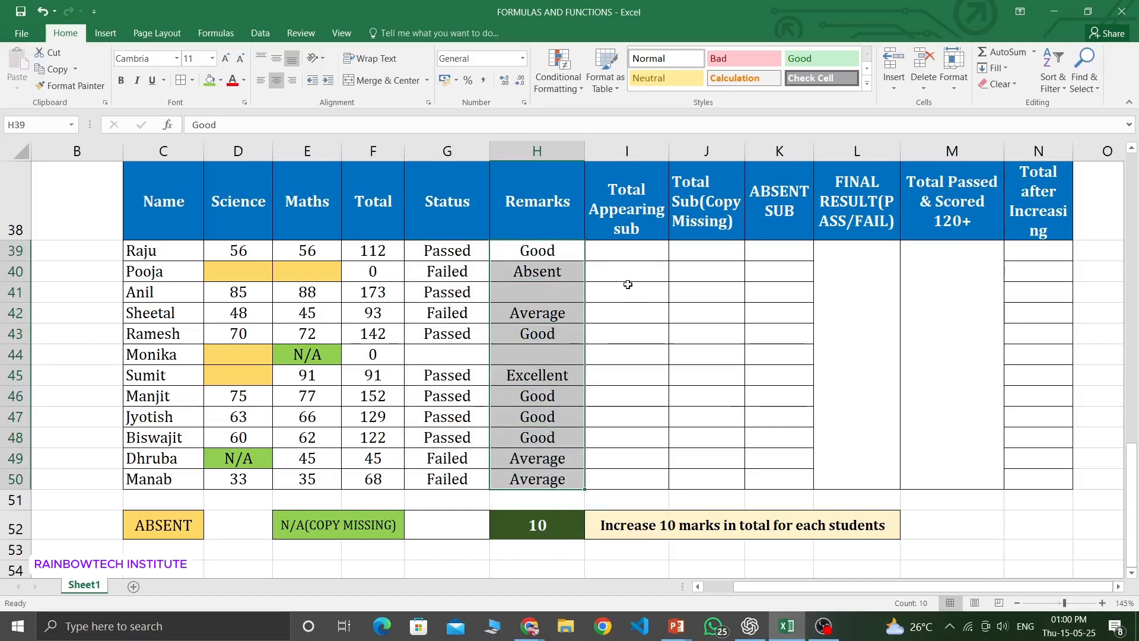
pyautogui.moveTo(618, 249); pyautogui.dragTo(1024, 297)
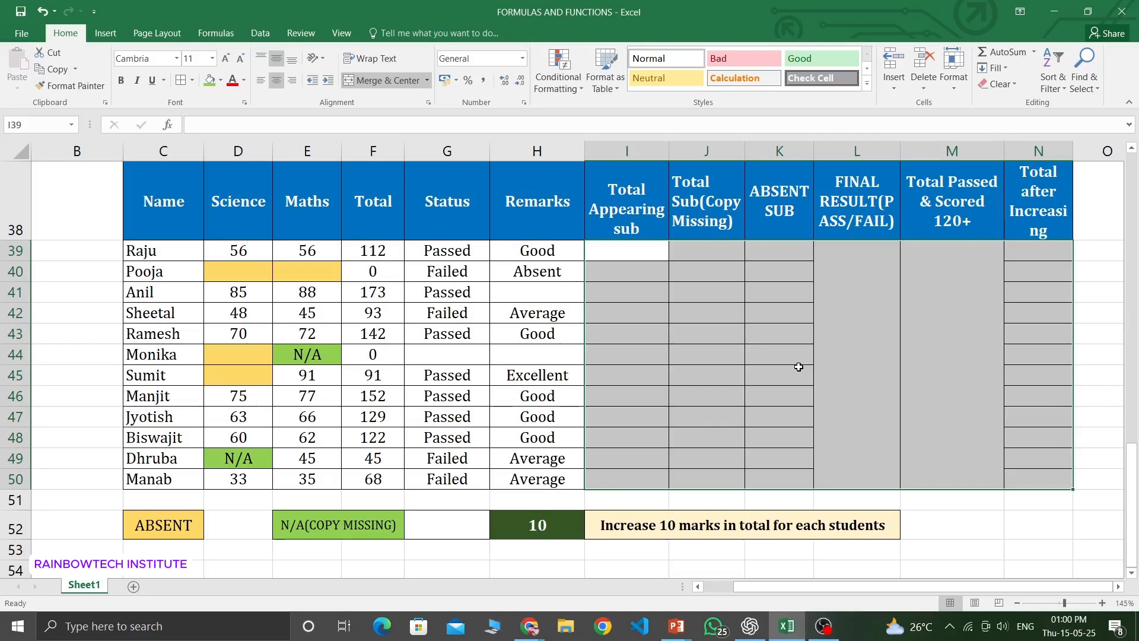
# Examine the orange absent cells and the green N/A copy-missing cells in the Science and Maths columns.
pyautogui.click(260, 274)
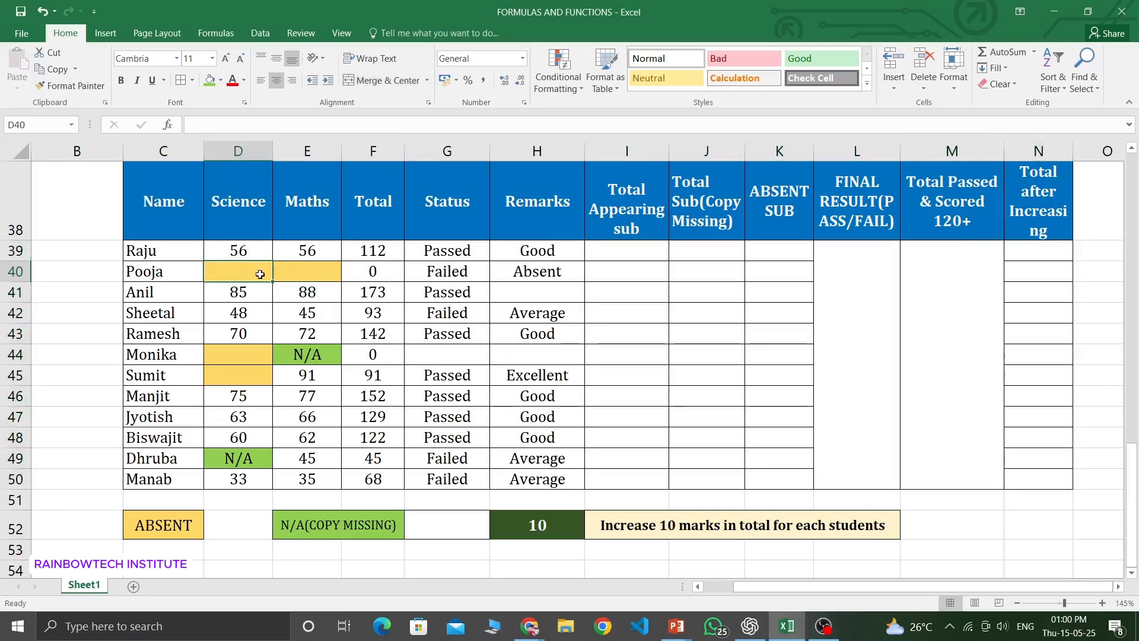
pyautogui.click(299, 274)
pyautogui.click(240, 271)
pyautogui.click(250, 353)
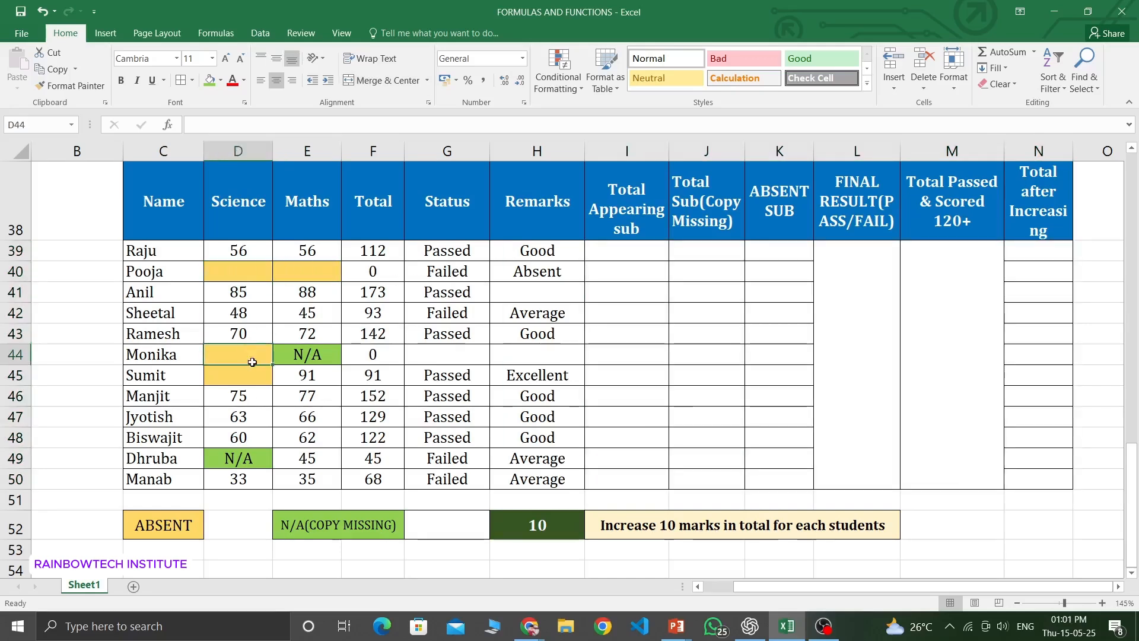
pyautogui.click(252, 374)
pyautogui.click(238, 272)
pyautogui.click(315, 270)
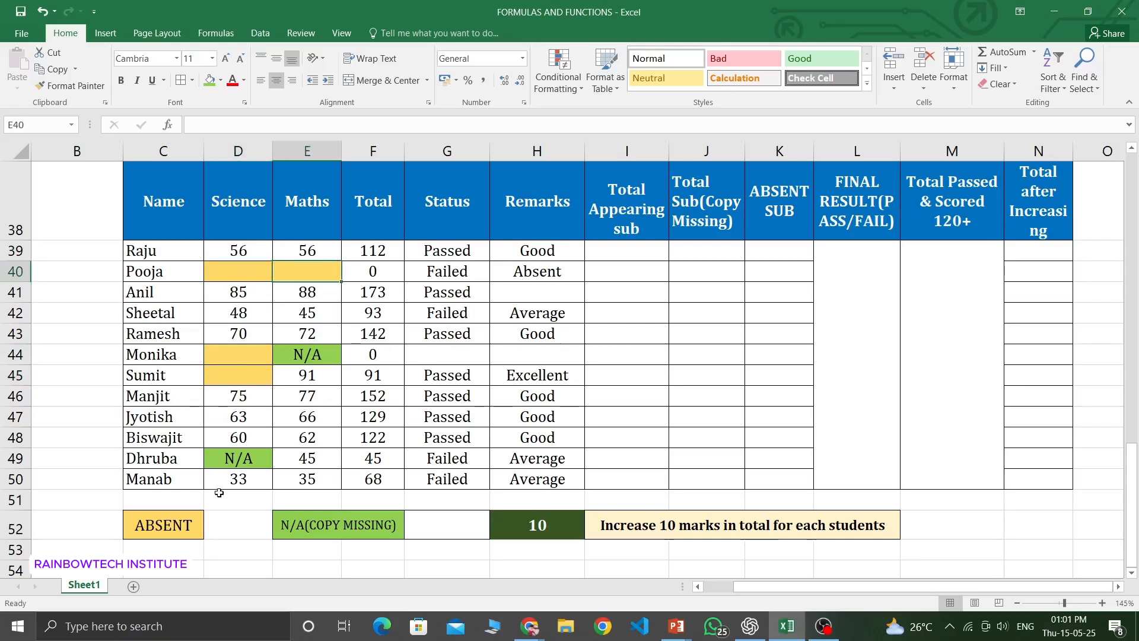
pyautogui.click(237, 273)
pyautogui.click(259, 356)
pyautogui.click(245, 371)
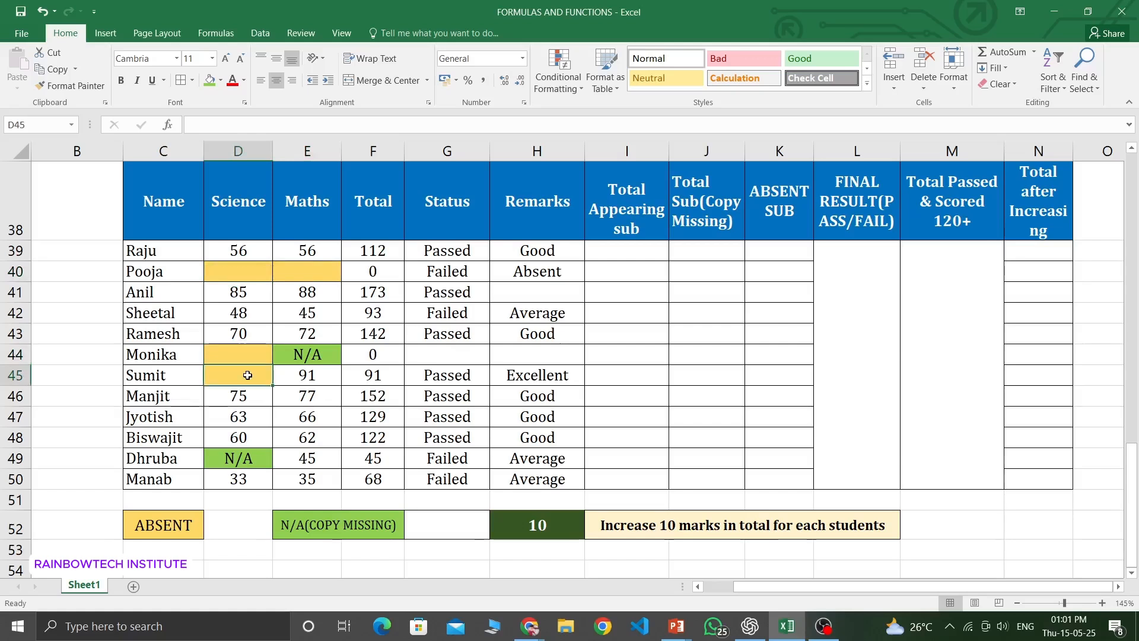
pyautogui.click(256, 353)
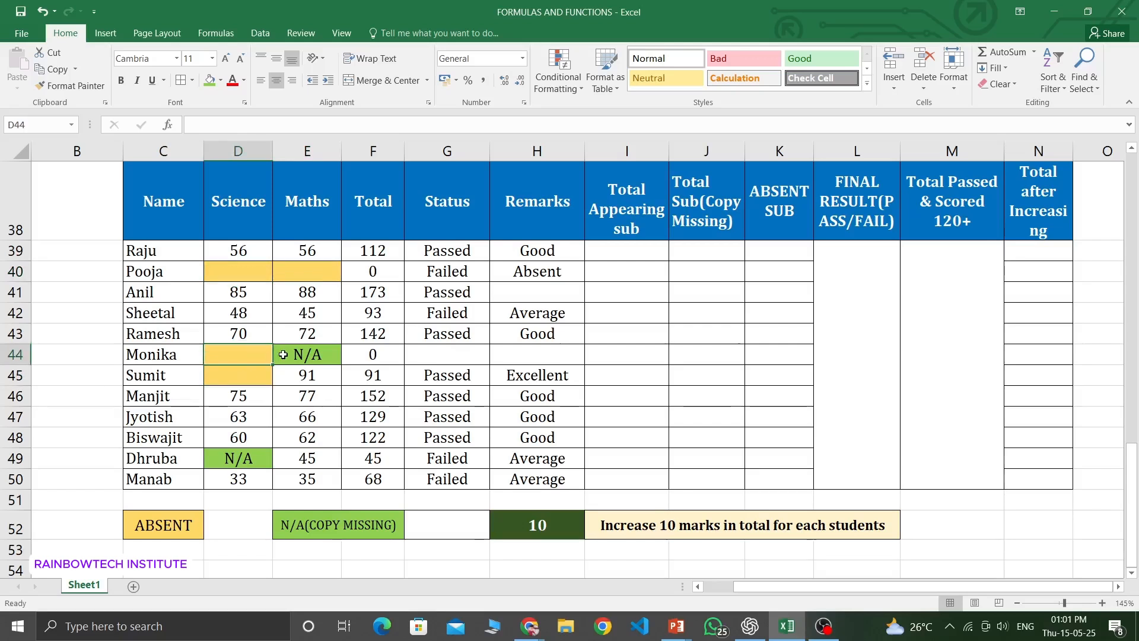
pyautogui.click(311, 356)
pyautogui.click(234, 463)
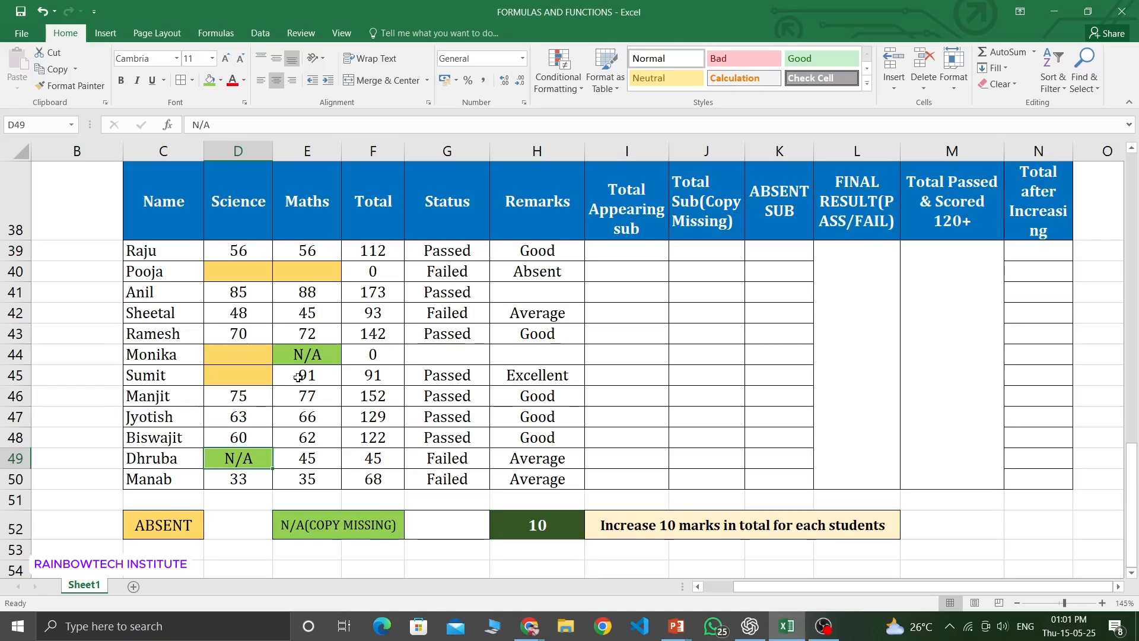
pyautogui.click(313, 357)
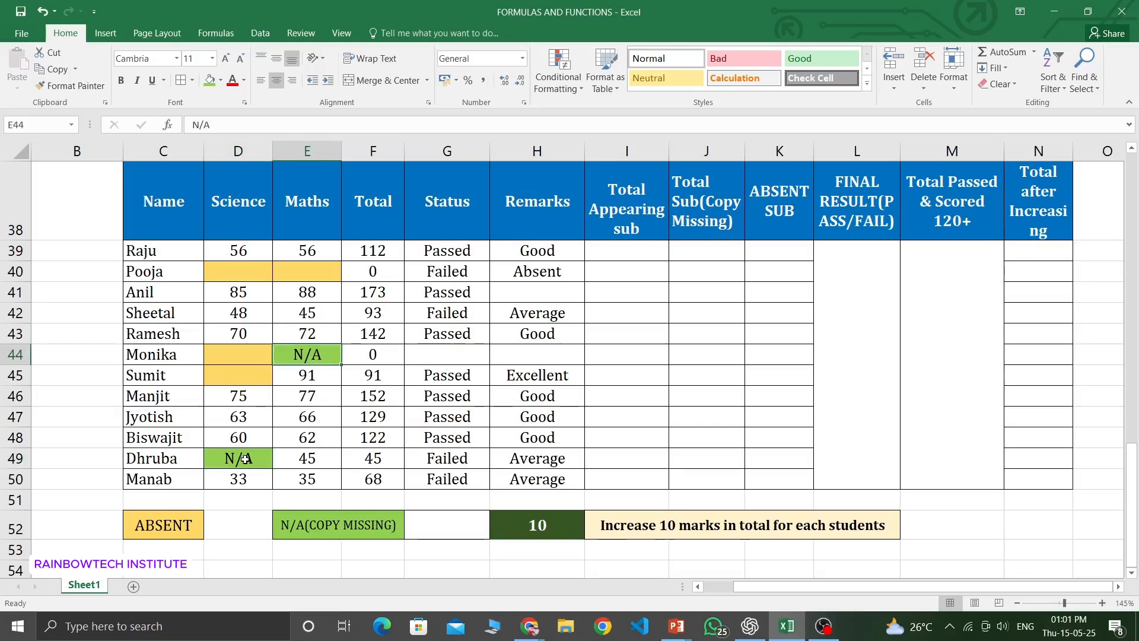
pyautogui.moveTo(245, 251); pyautogui.dragTo(555, 442)
# Enter the formula =COUNT(D39:E39) in cell I39 under Total Appearing sub.
pyautogui.click(640, 254)
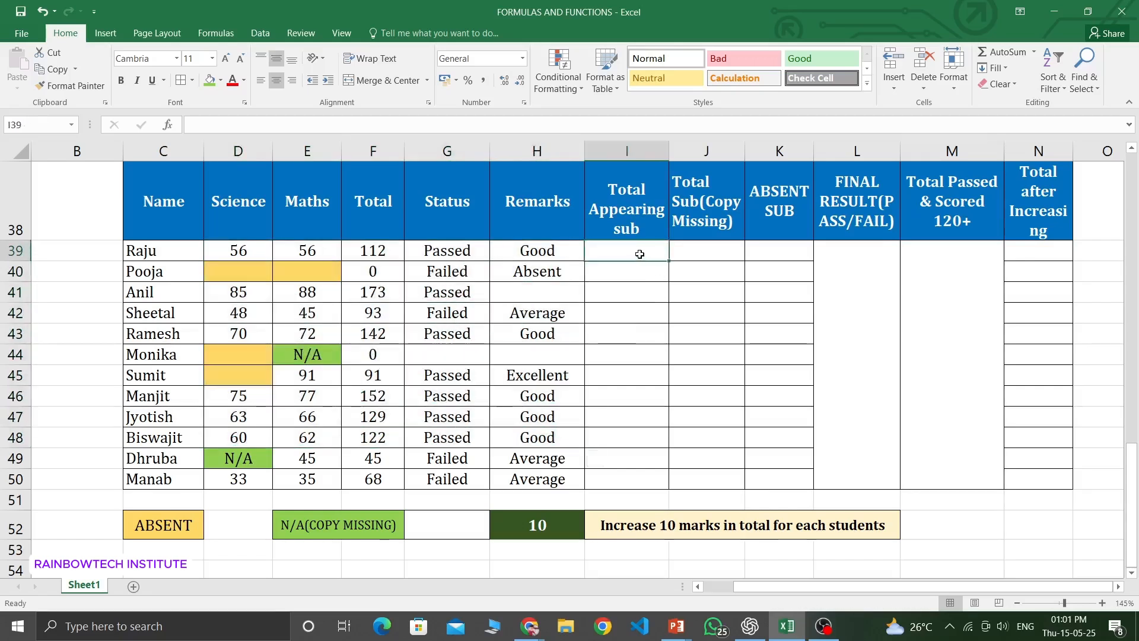
pyautogui.moveTo(639, 250); pyautogui.dragTo(622, 474)
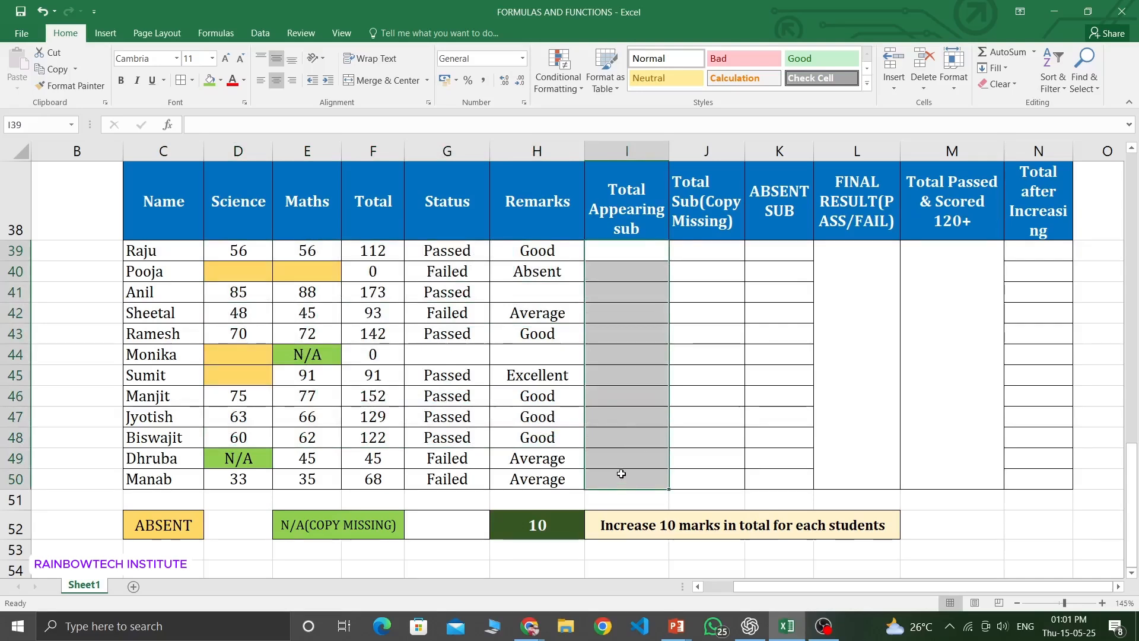
pyautogui.click(635, 233)
pyautogui.moveTo(640, 247); pyautogui.dragTo(641, 473)
pyautogui.moveTo(630, 254); pyautogui.dragTo(640, 482)
pyautogui.click(628, 250)
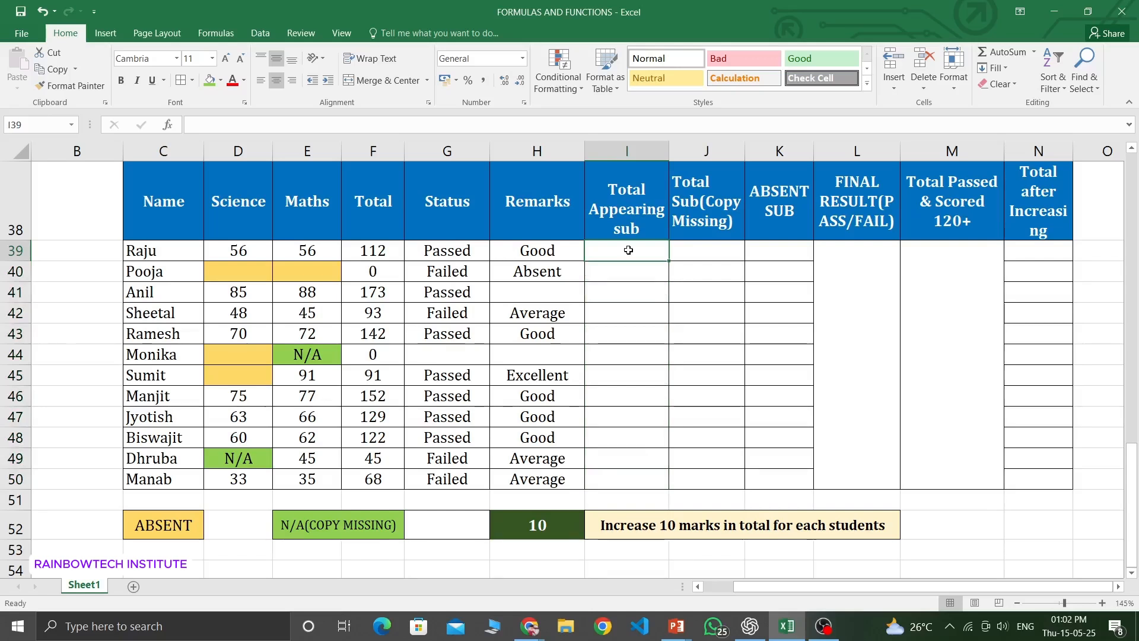
pyautogui.write('=')
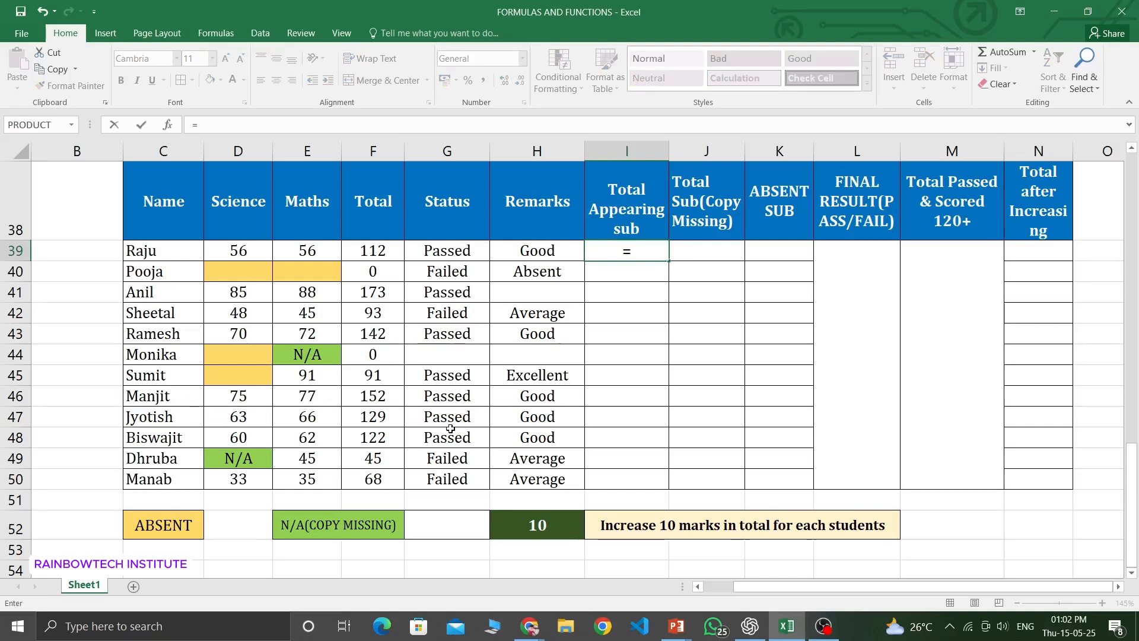
pyautogui.write('COUNT')
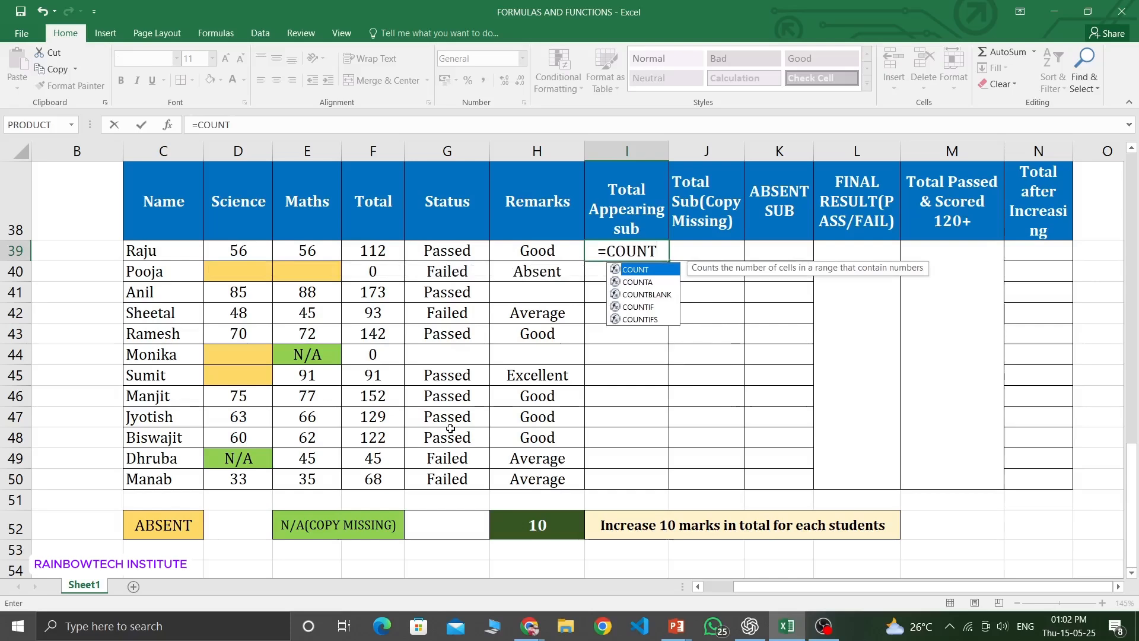
pyautogui.write('(')
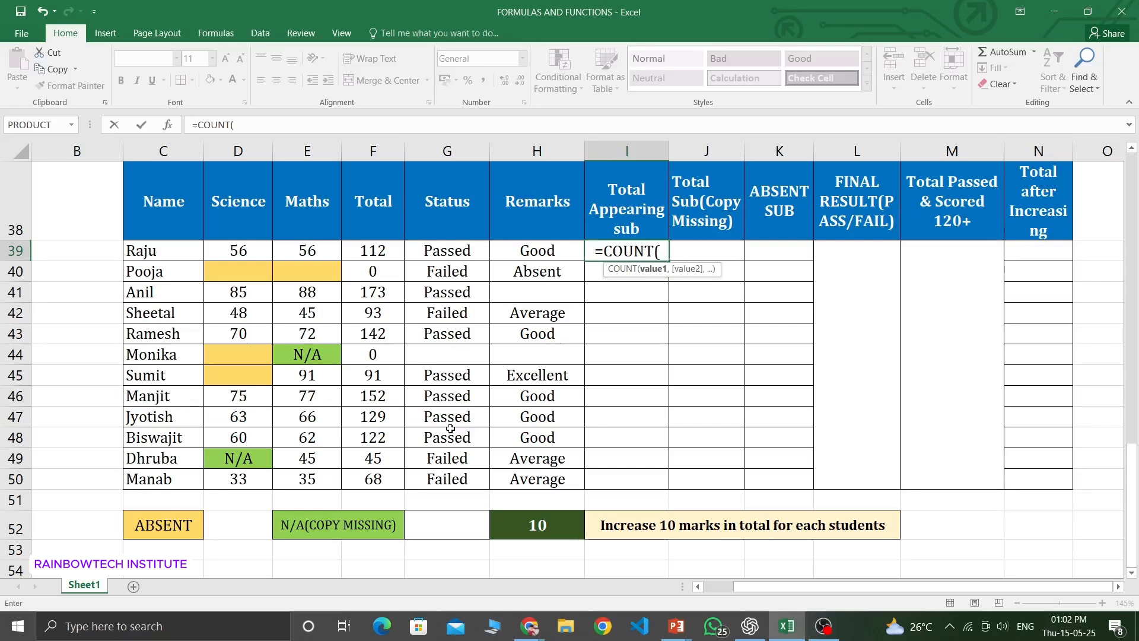
pyautogui.write('D3')
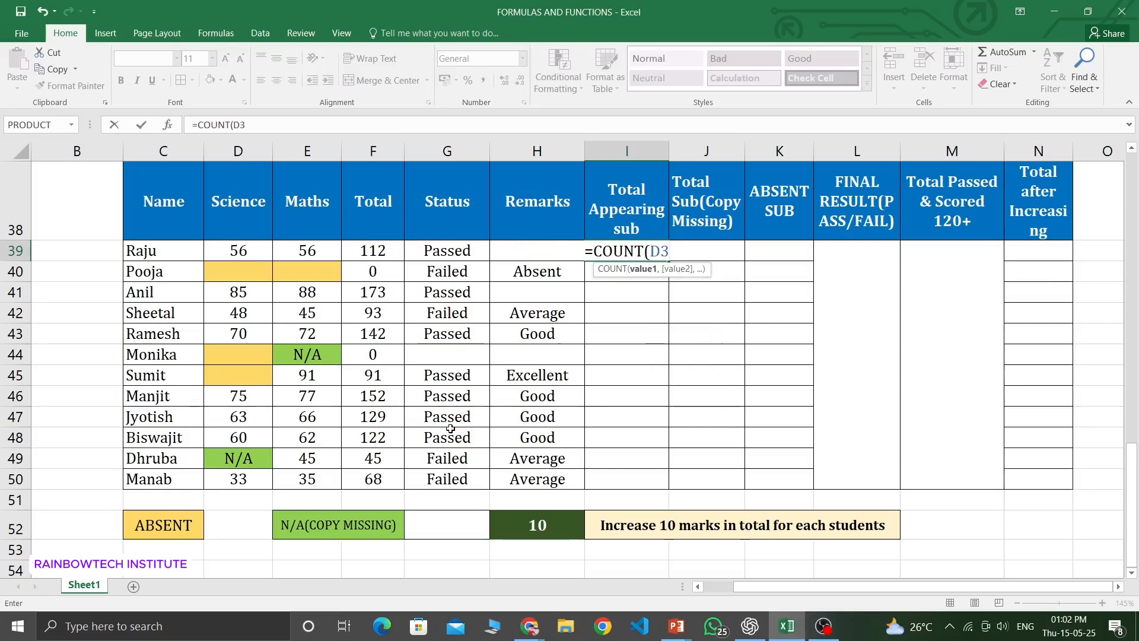
pyautogui.write('9:E3')
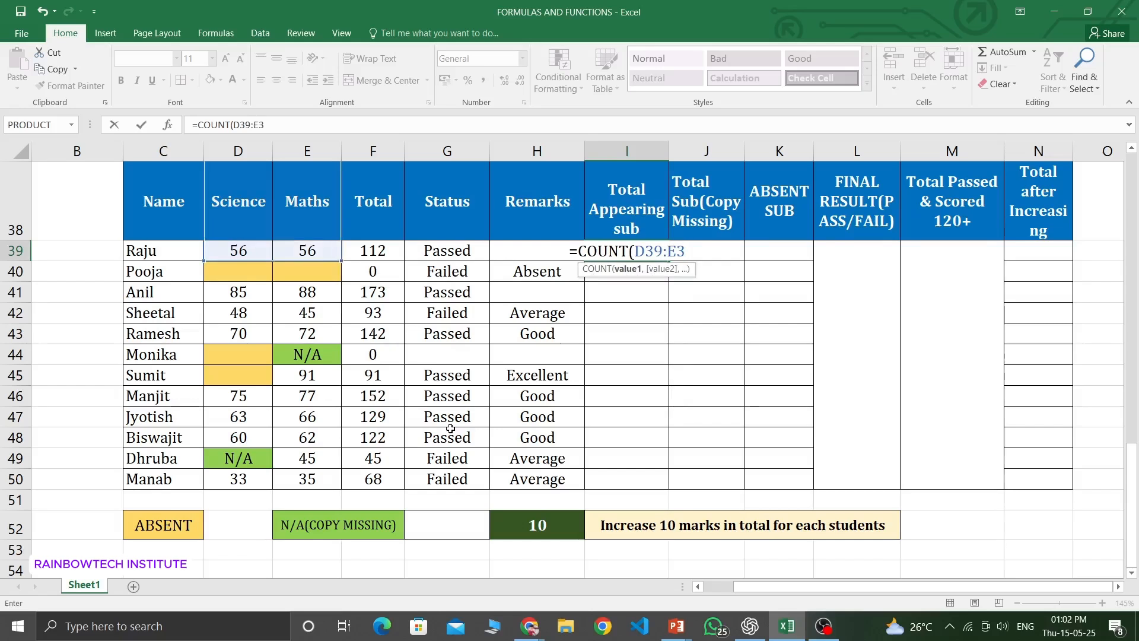
pyautogui.write('9')
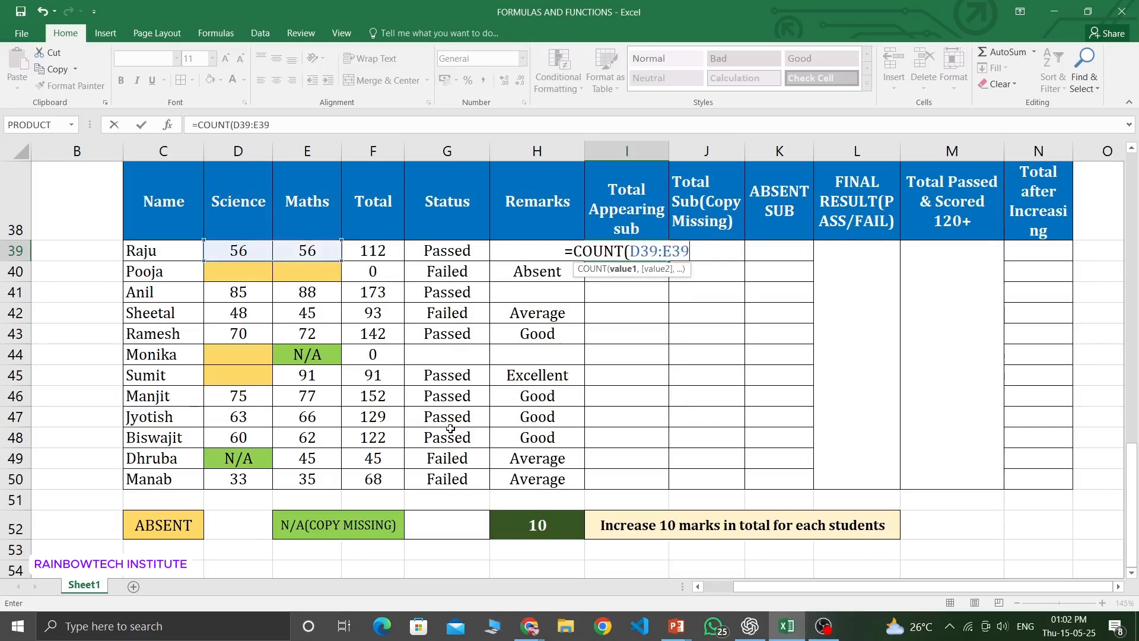
pyautogui.write(')')
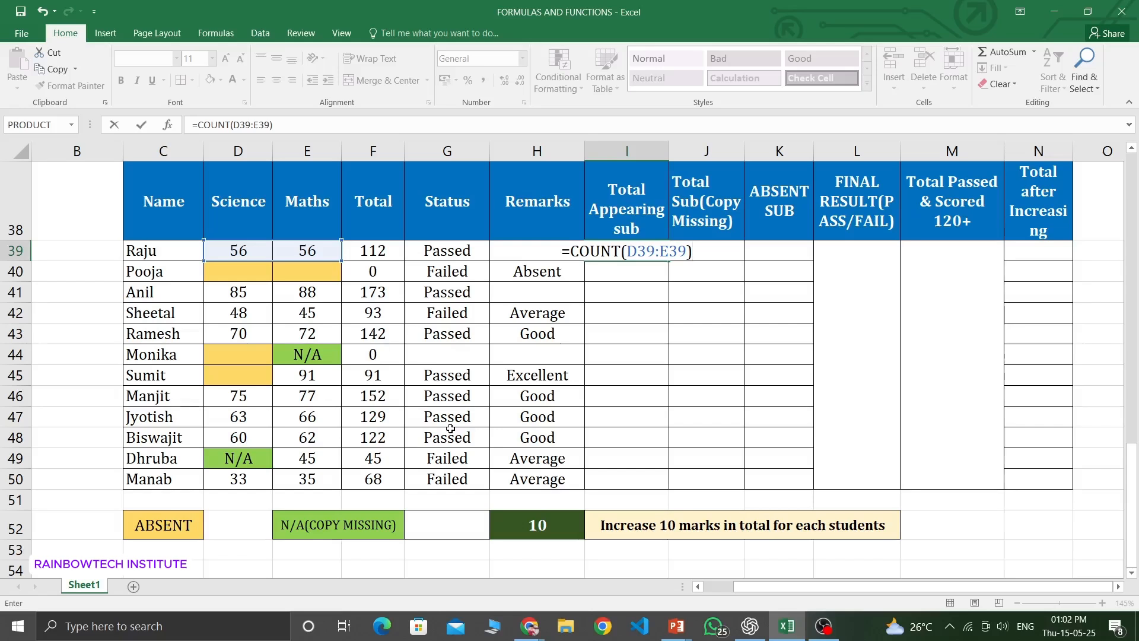
pyautogui.press('Return')
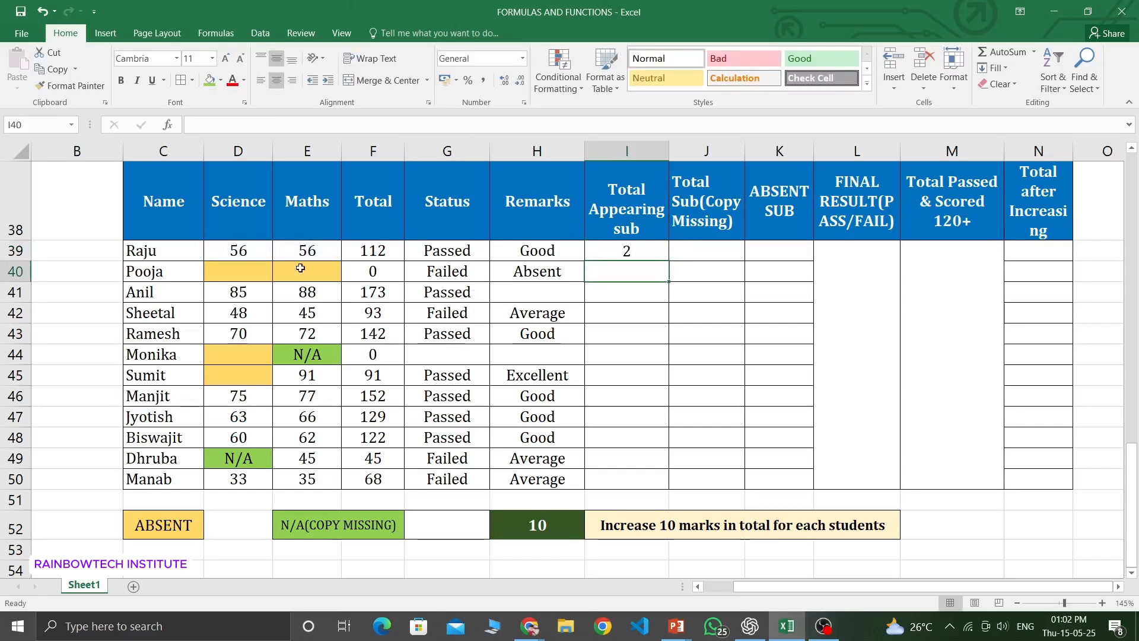
# Fill the COUNT formula from I39 down through I50 for all the students.
pyautogui.click(255, 249)
pyautogui.click(331, 254)
pyautogui.click(633, 250)
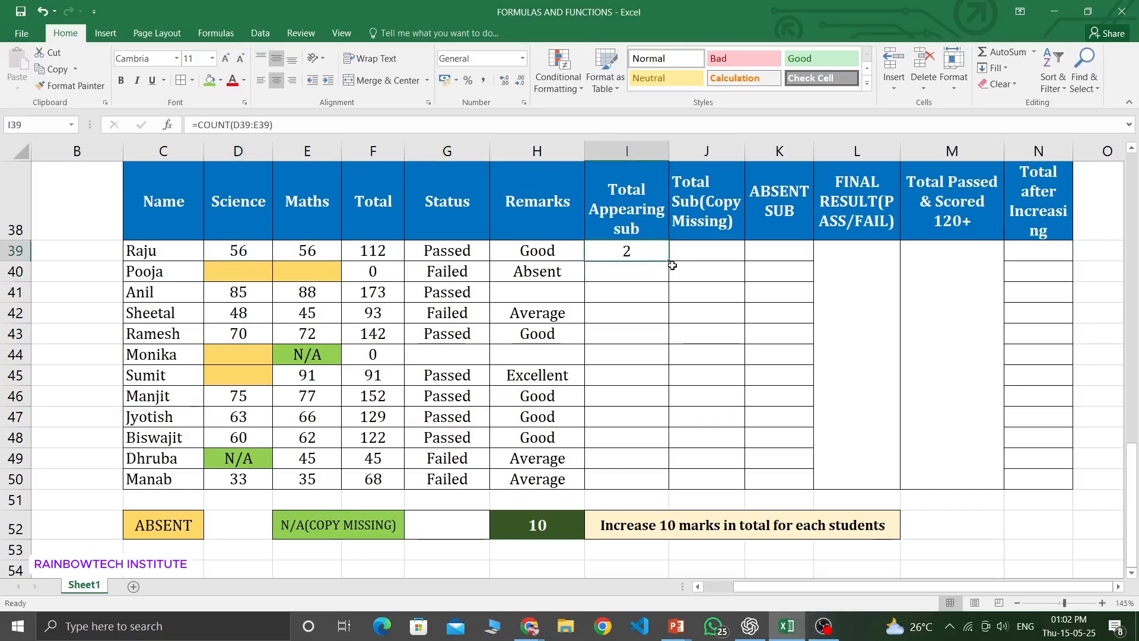
pyautogui.moveTo(669, 261); pyautogui.dragTo(675, 486)
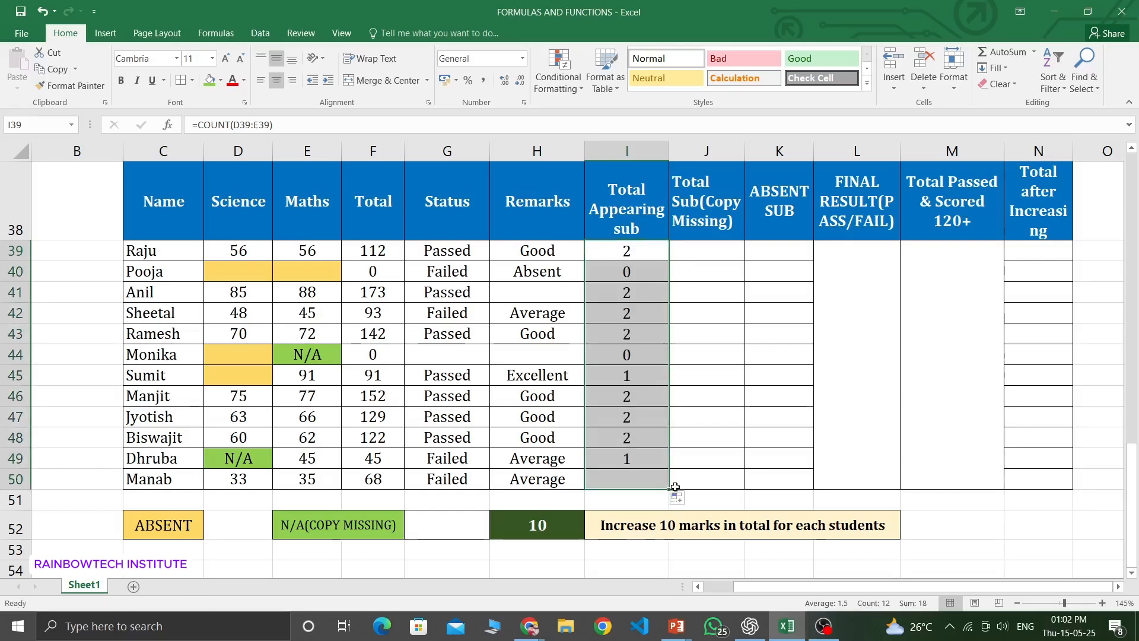
# Compare the Total Appearing sub counts in rows 39 and 40 with their Science and Maths cells.
pyautogui.click(648, 273)
pyautogui.click(654, 250)
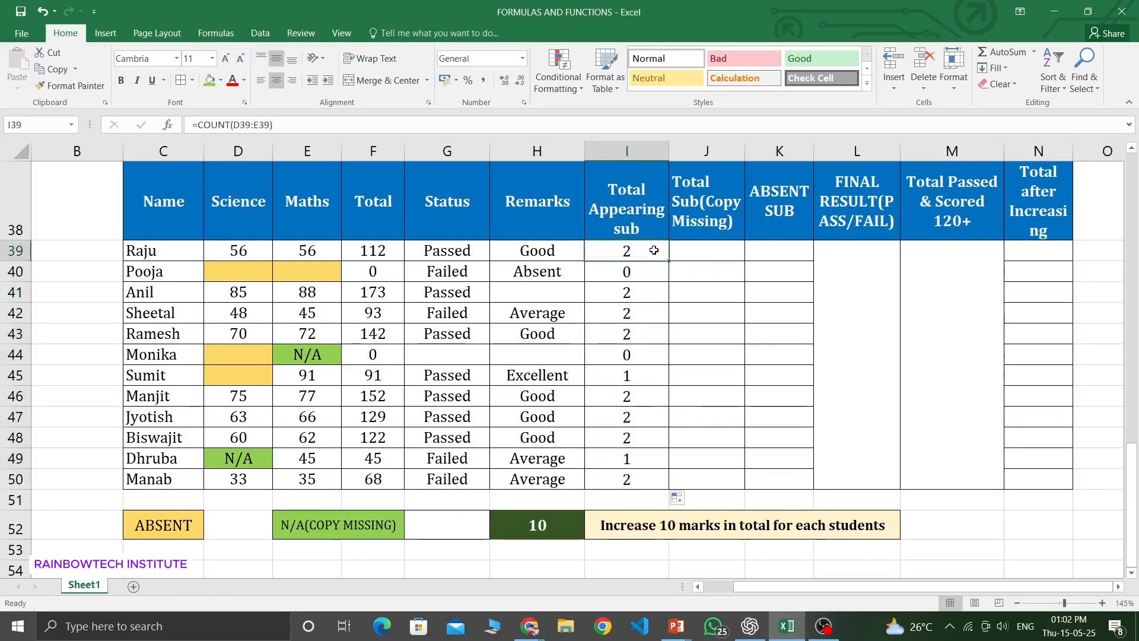
pyautogui.moveTo(228, 250); pyautogui.dragTo(284, 247)
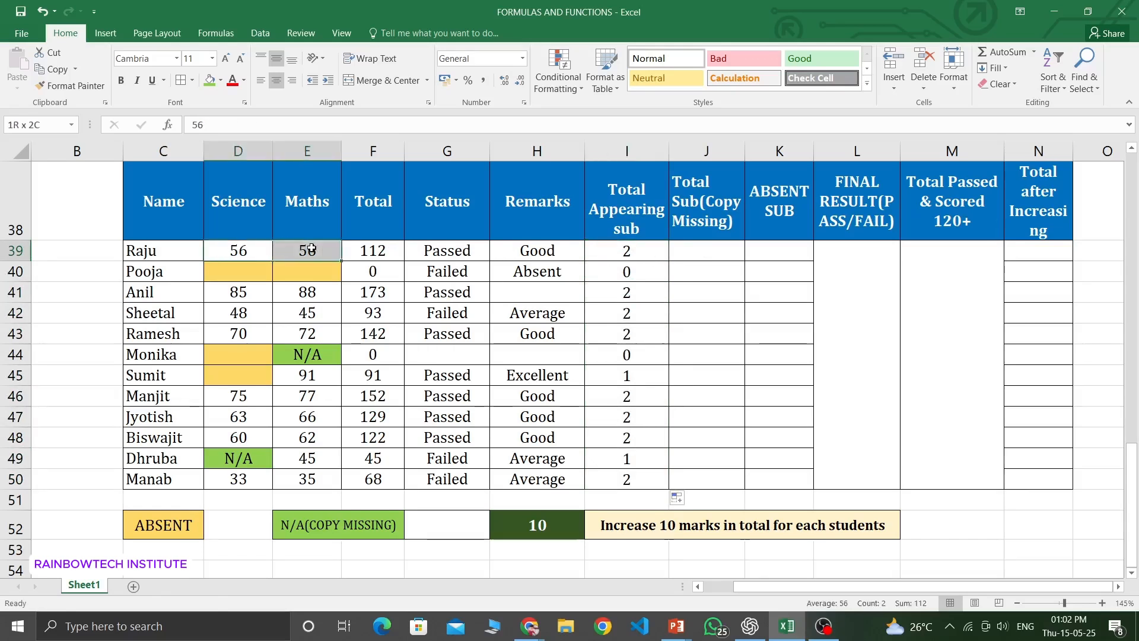
pyautogui.click(643, 249)
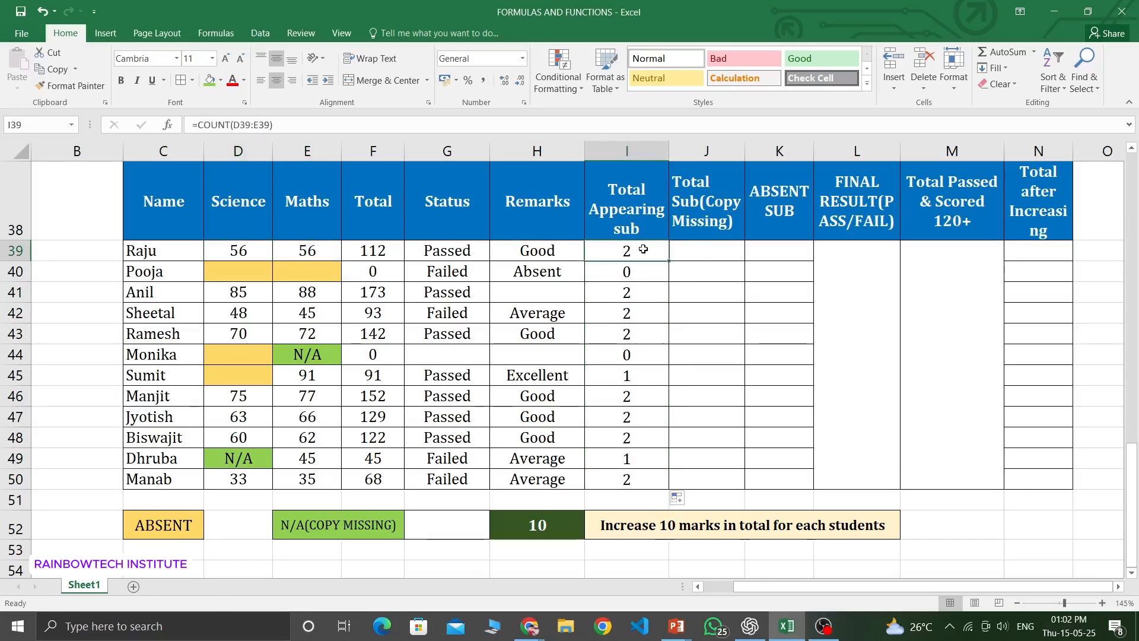
pyautogui.click(635, 274)
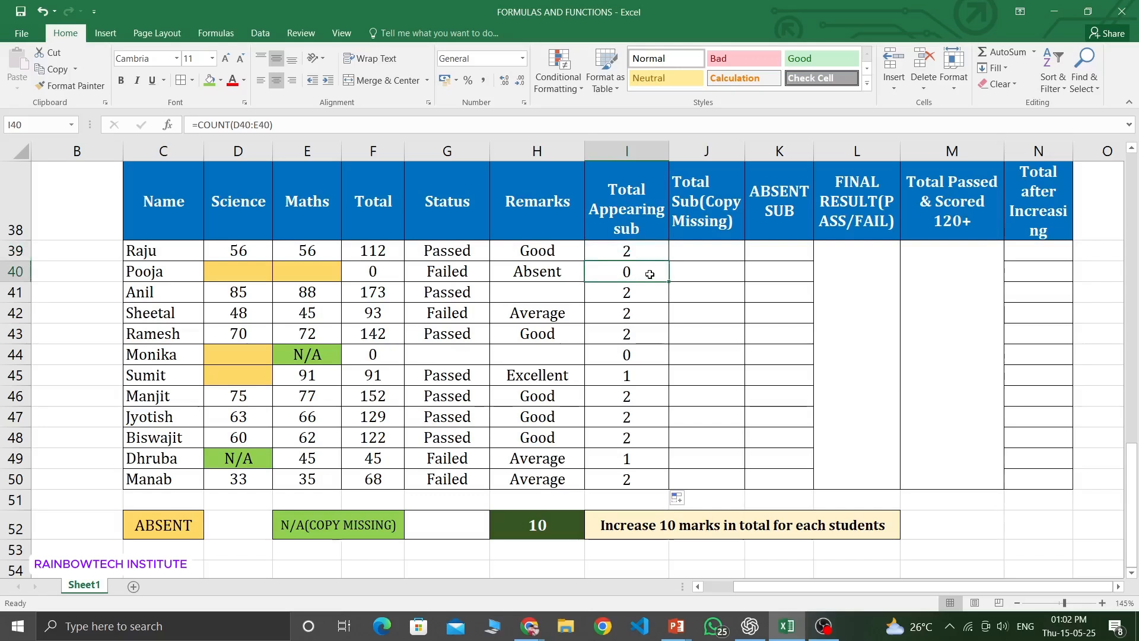
pyautogui.click(244, 272)
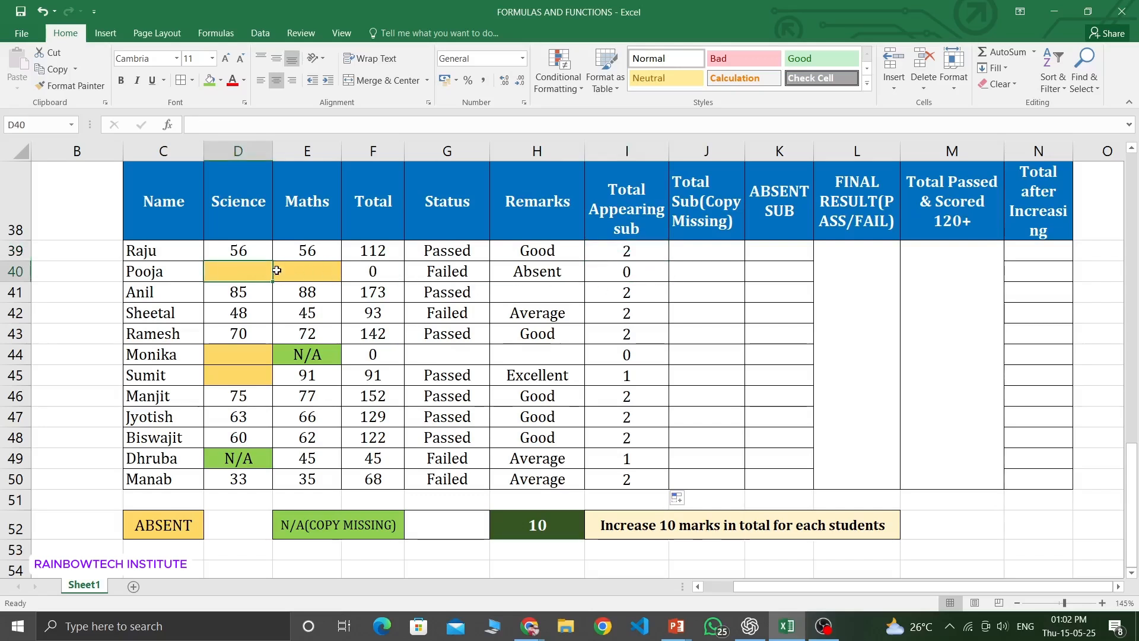
pyautogui.click(350, 276)
pyautogui.click(257, 271)
pyautogui.click(628, 271)
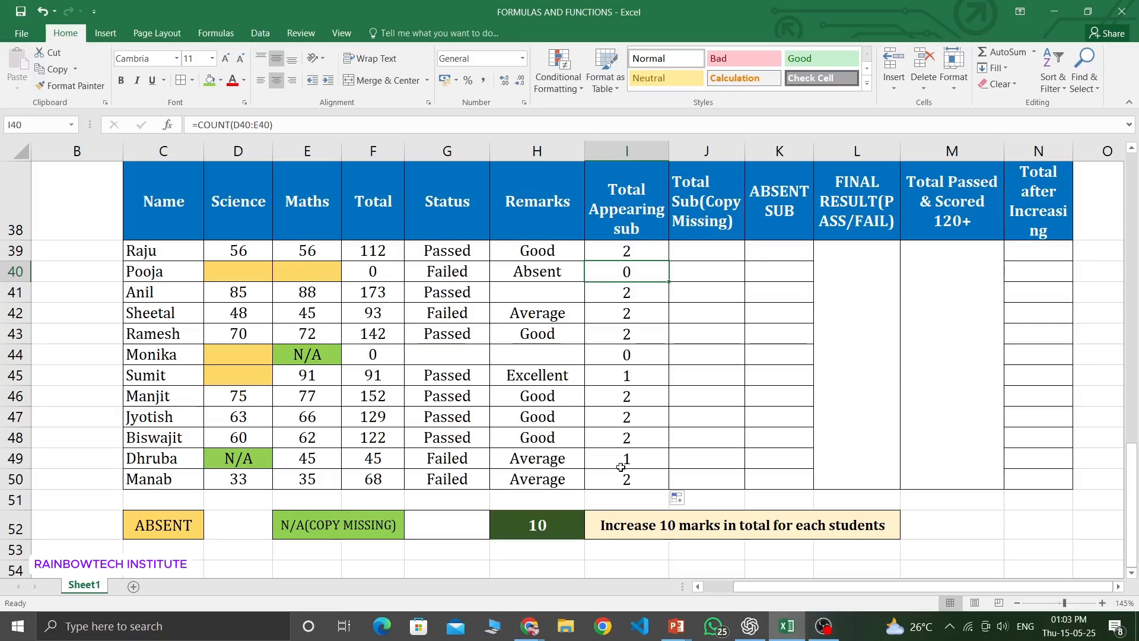
# Check the remaining counts from I41 to I50, comparing I44 with the N/A Maths cell in row 44.
pyautogui.press('Down')
pyautogui.hotkey('ctrl', 'shift', 'Down')
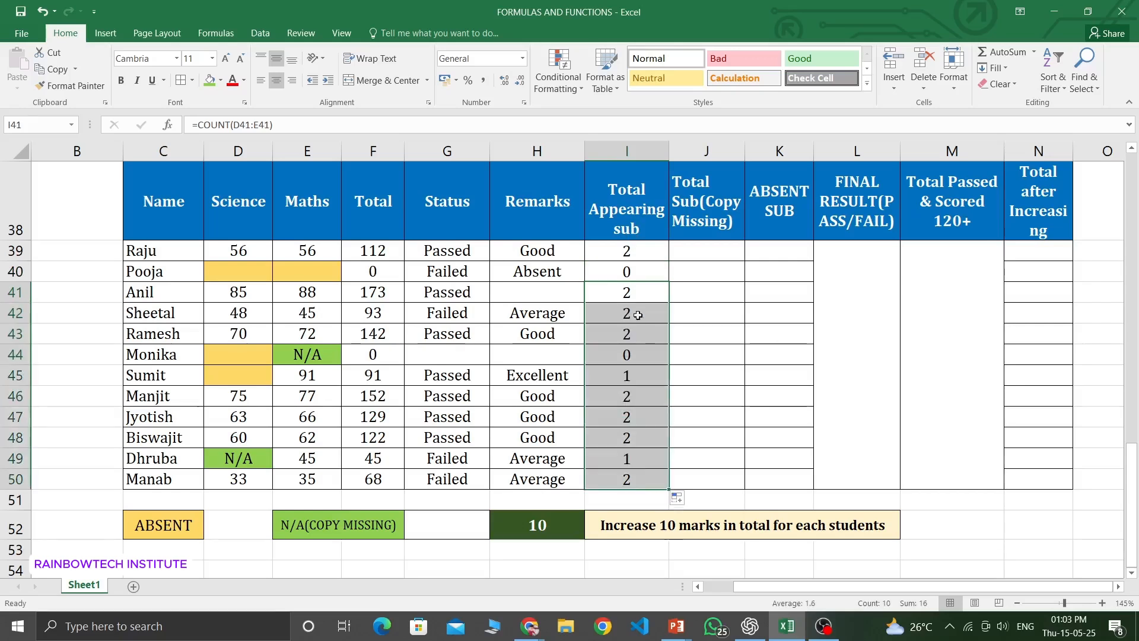
pyautogui.click(637, 352)
pyautogui.click(323, 352)
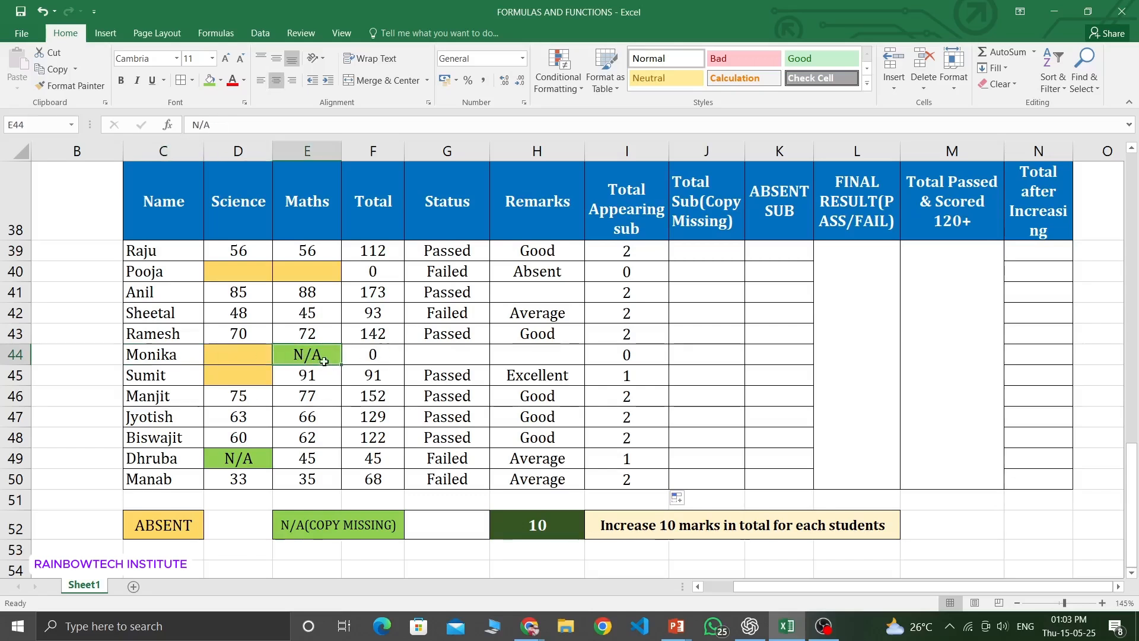
pyautogui.click(614, 356)
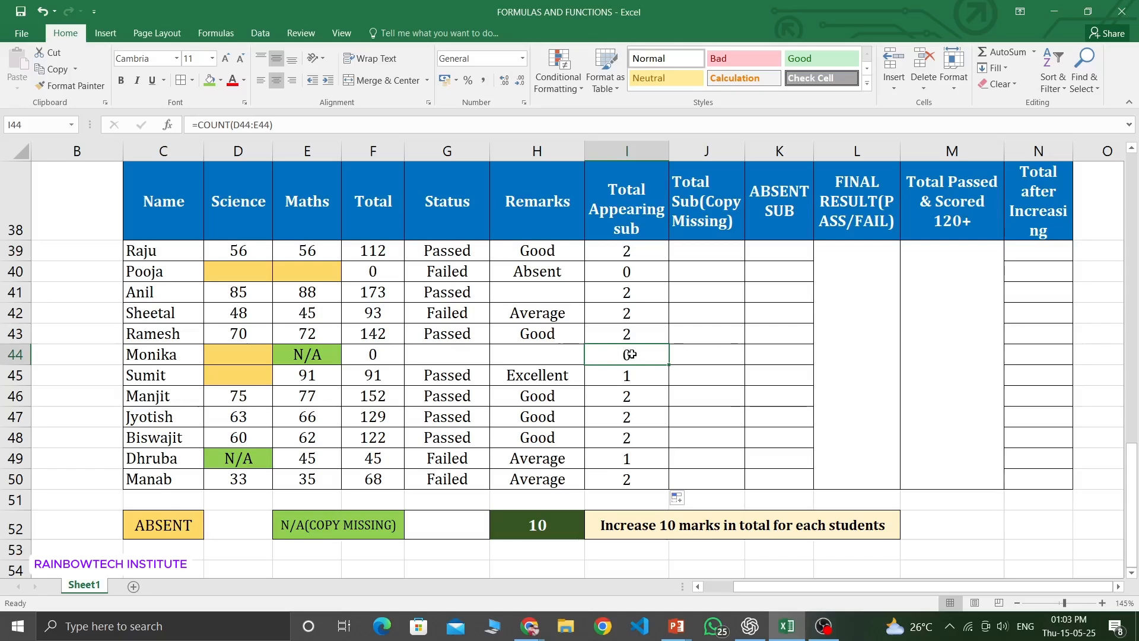
pyautogui.click(328, 353)
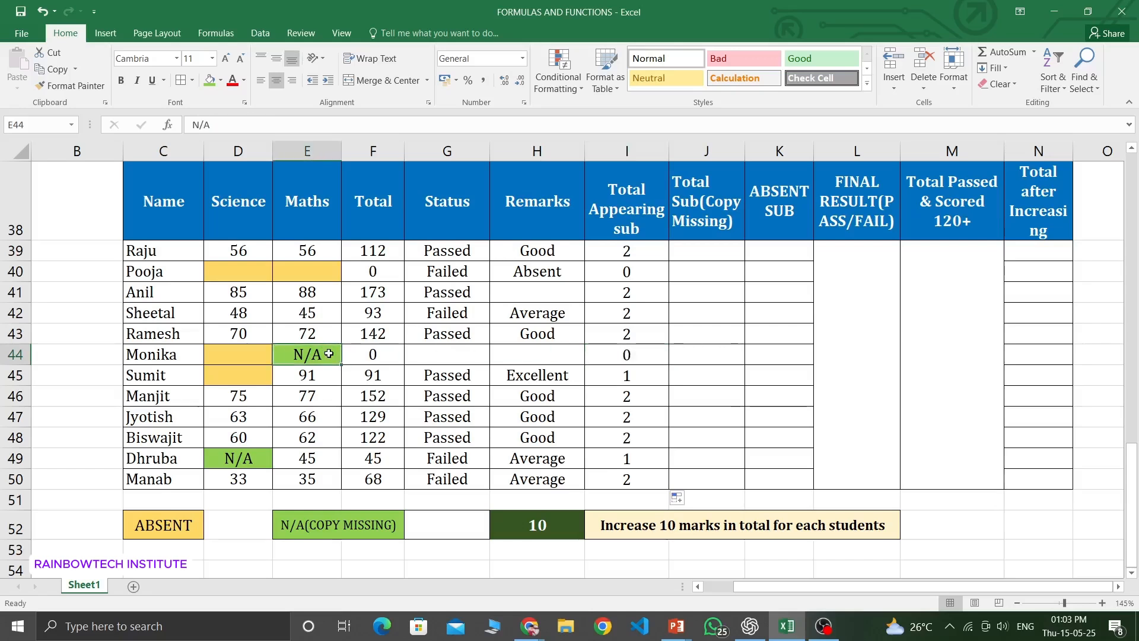
# Compare the Total Appearing sub counts in I39:I50 with the marks in D39:E50, including the N/A Maths cell in row 44.
pyautogui.click(634, 358)
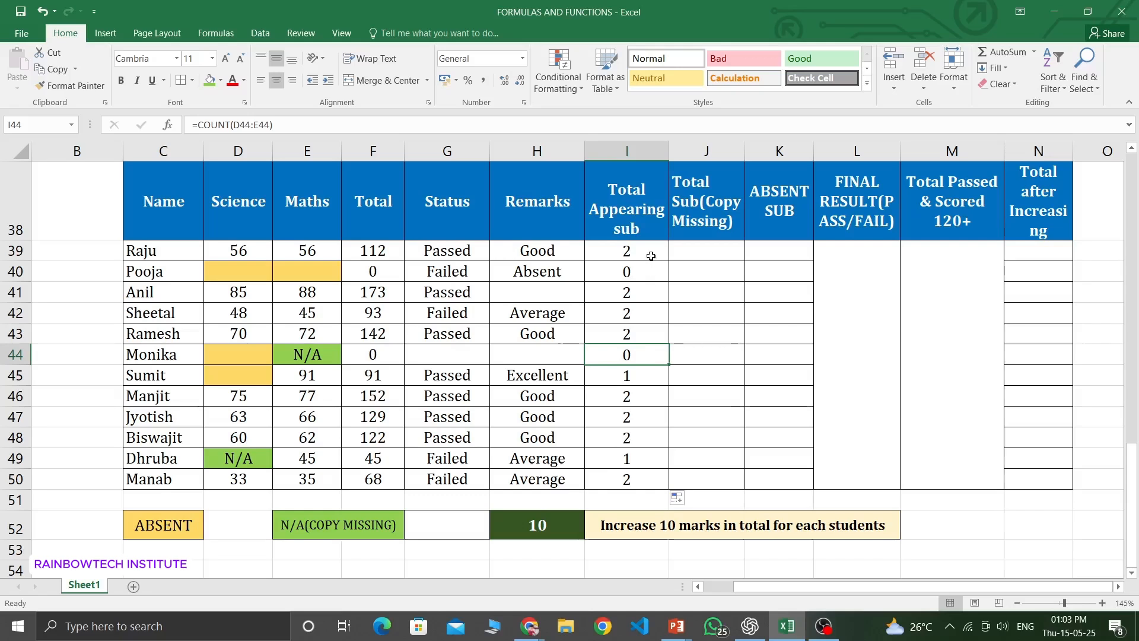
pyautogui.moveTo(652, 252); pyautogui.dragTo(656, 476)
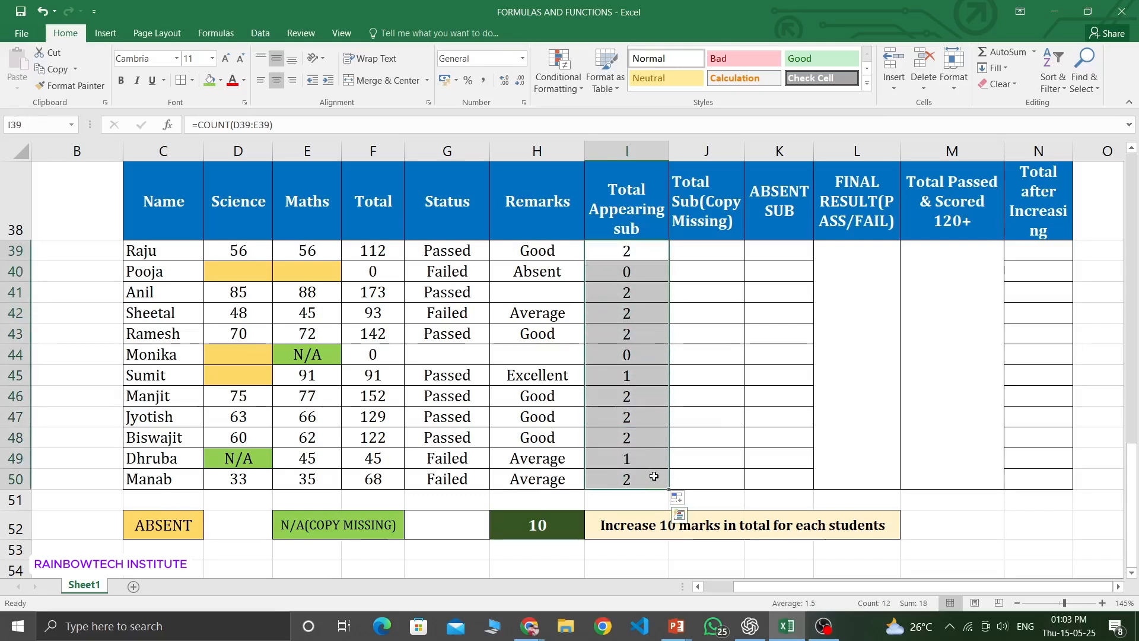
pyautogui.moveTo(238, 254); pyautogui.dragTo(325, 479)
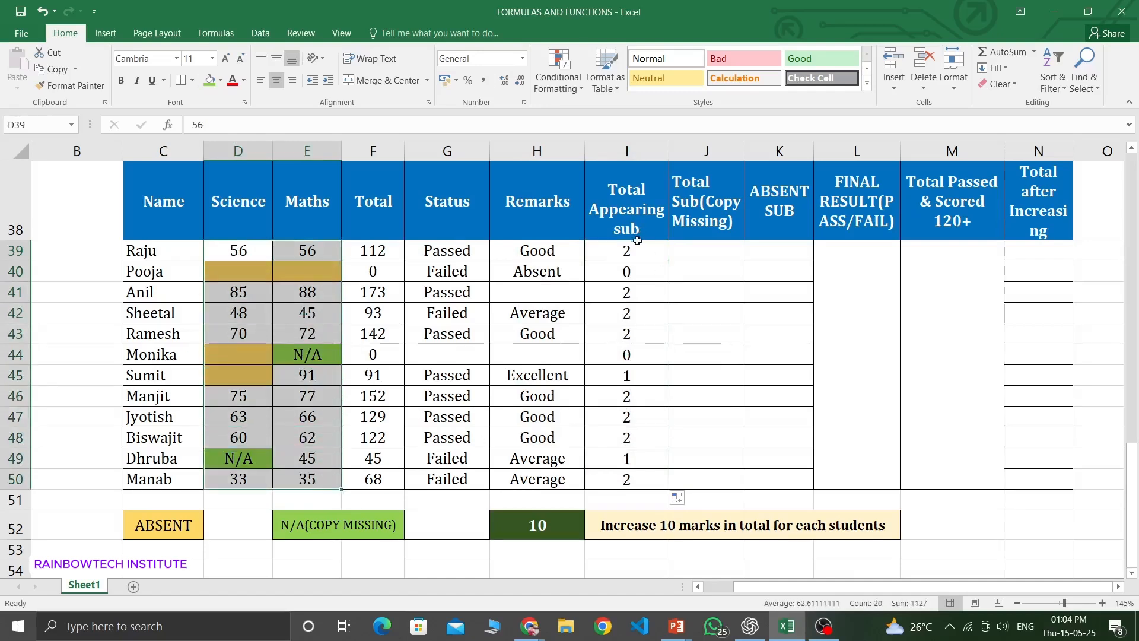
pyautogui.moveTo(639, 251); pyautogui.dragTo(631, 482)
pyautogui.click(313, 350)
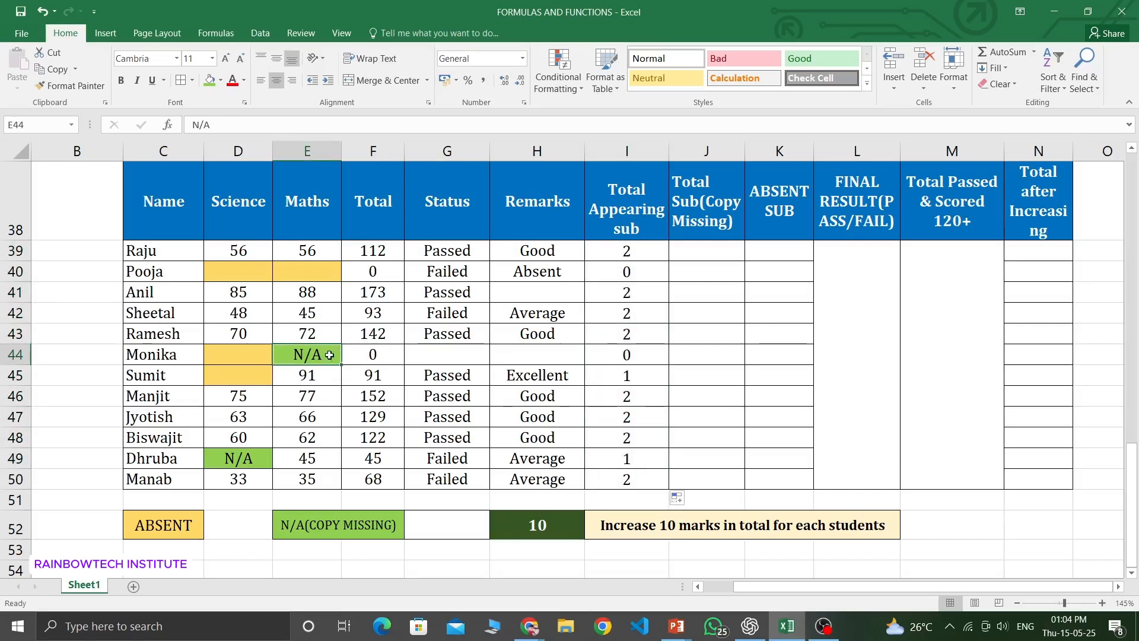
# Enter the formula =COUNTA(D39:E39) in cell J39 under Total Sub(Copy Missing).
pyautogui.click(720, 243)
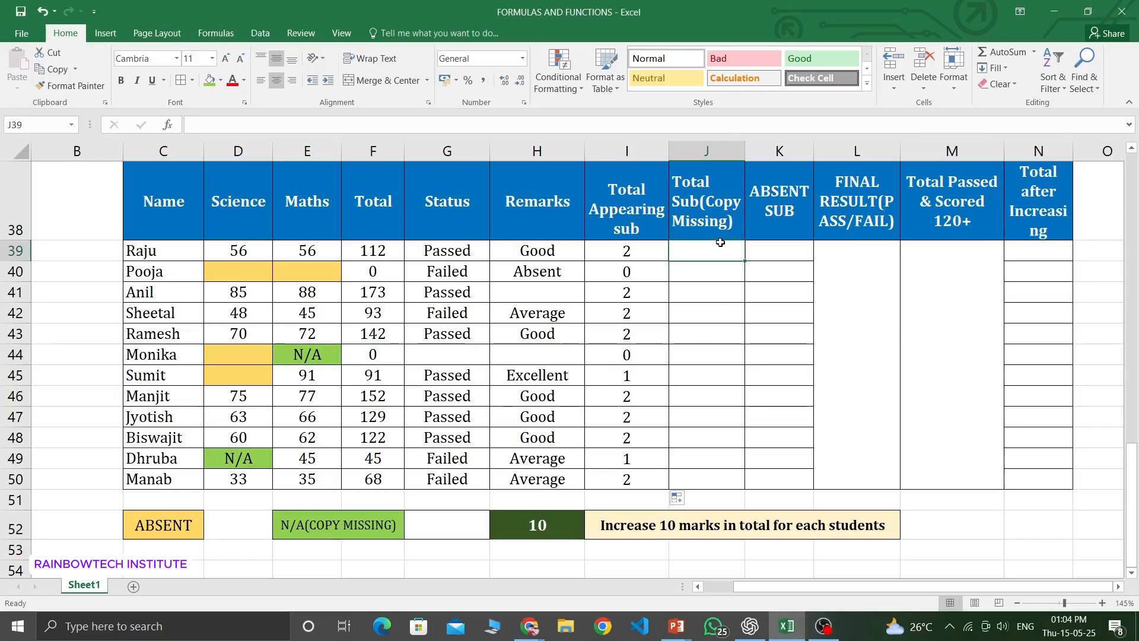
pyautogui.write('=')
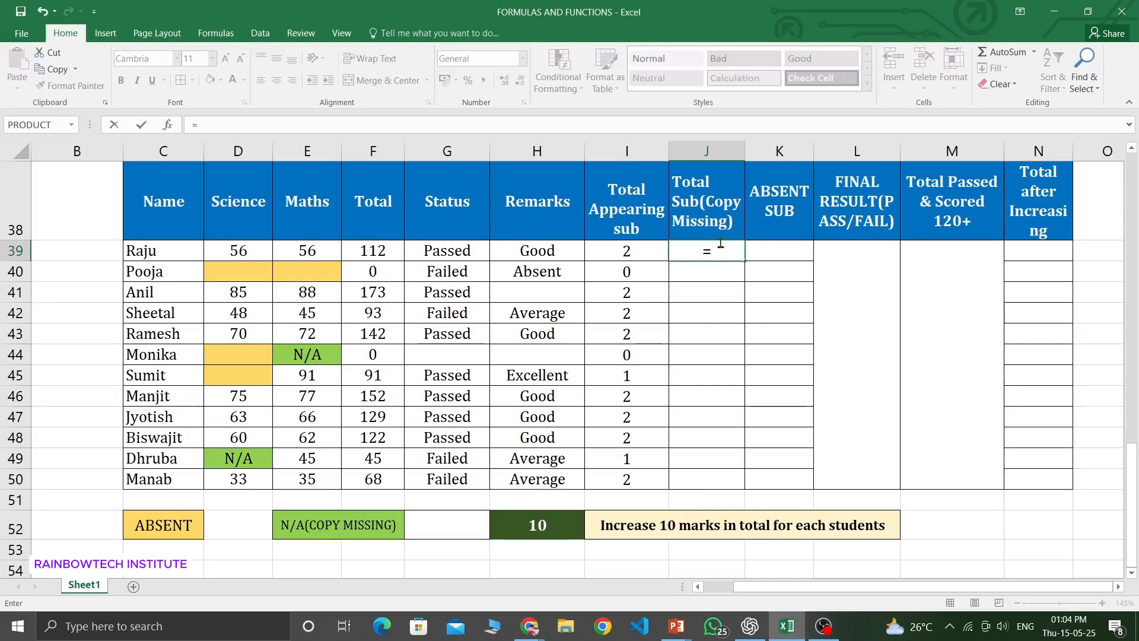
pyautogui.write('CO')
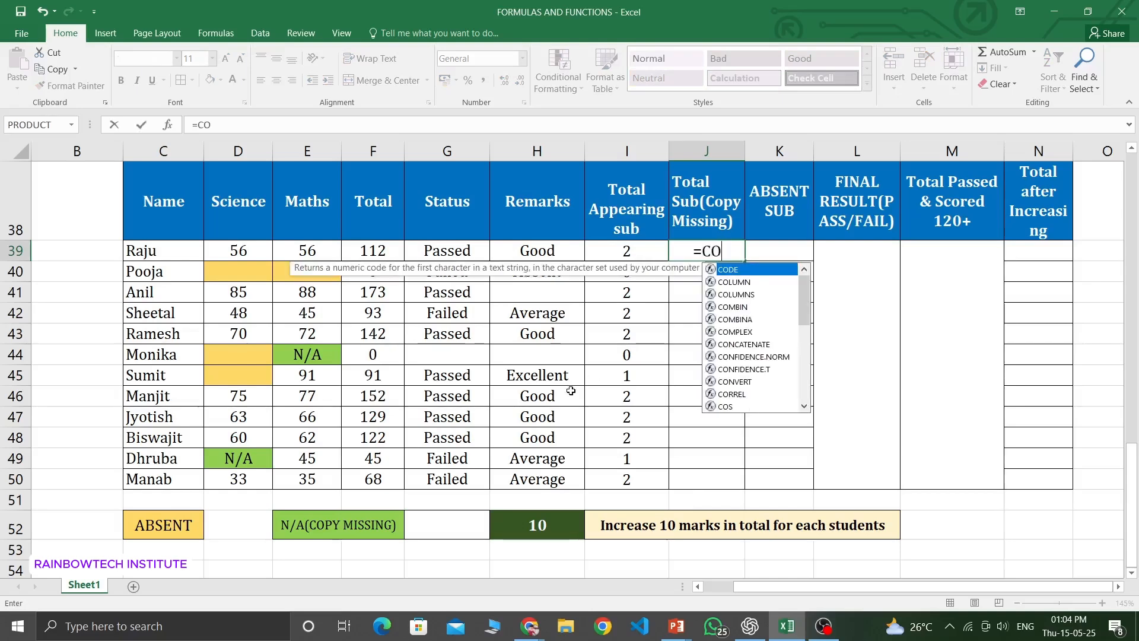
pyautogui.write('UNTA')
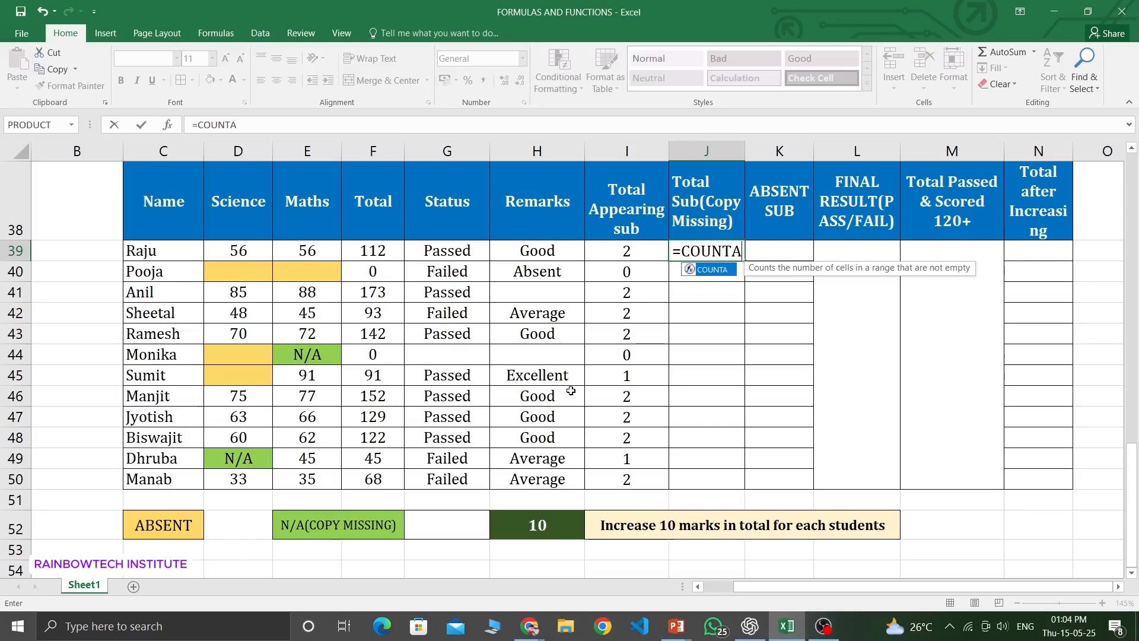
pyautogui.write('(')
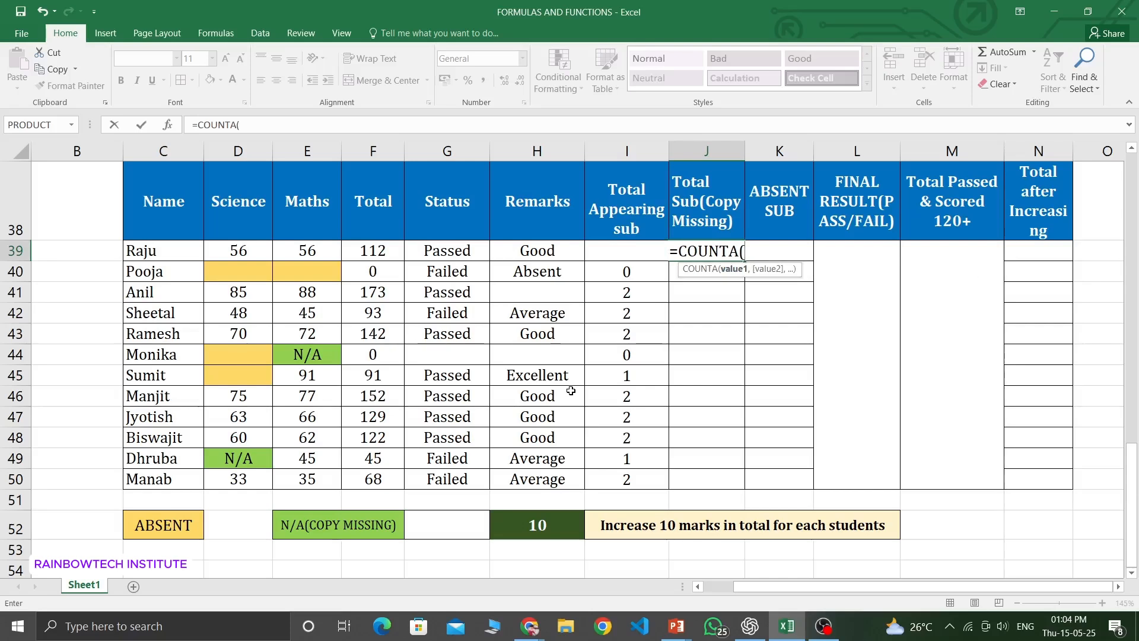
pyautogui.write('D3(')
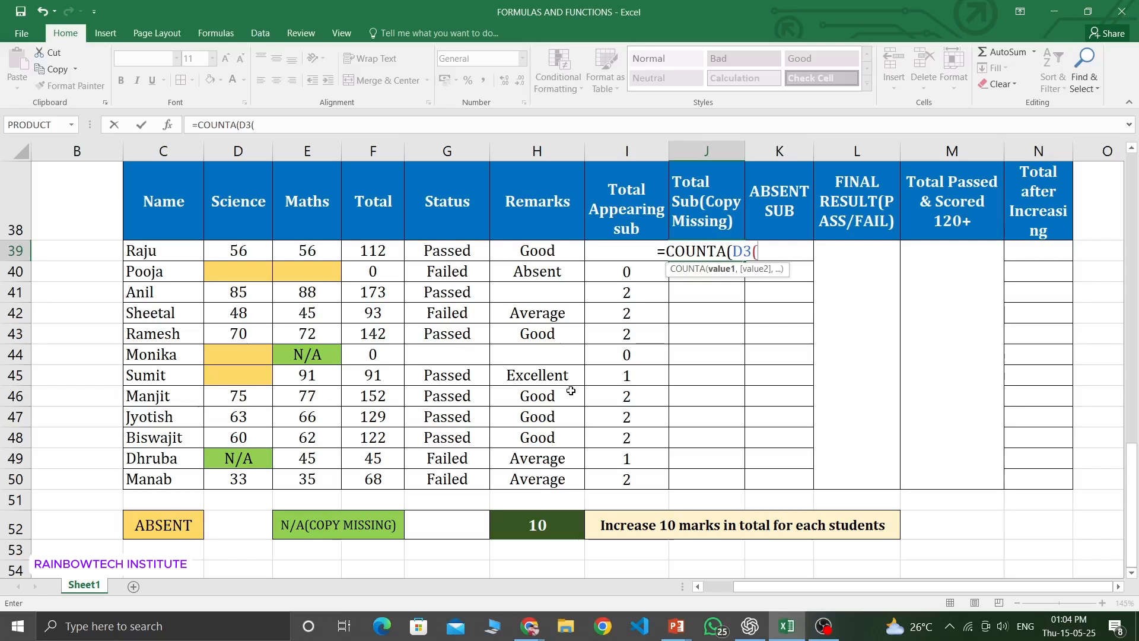
pyautogui.press('BackSpace')
pyautogui.write('9')
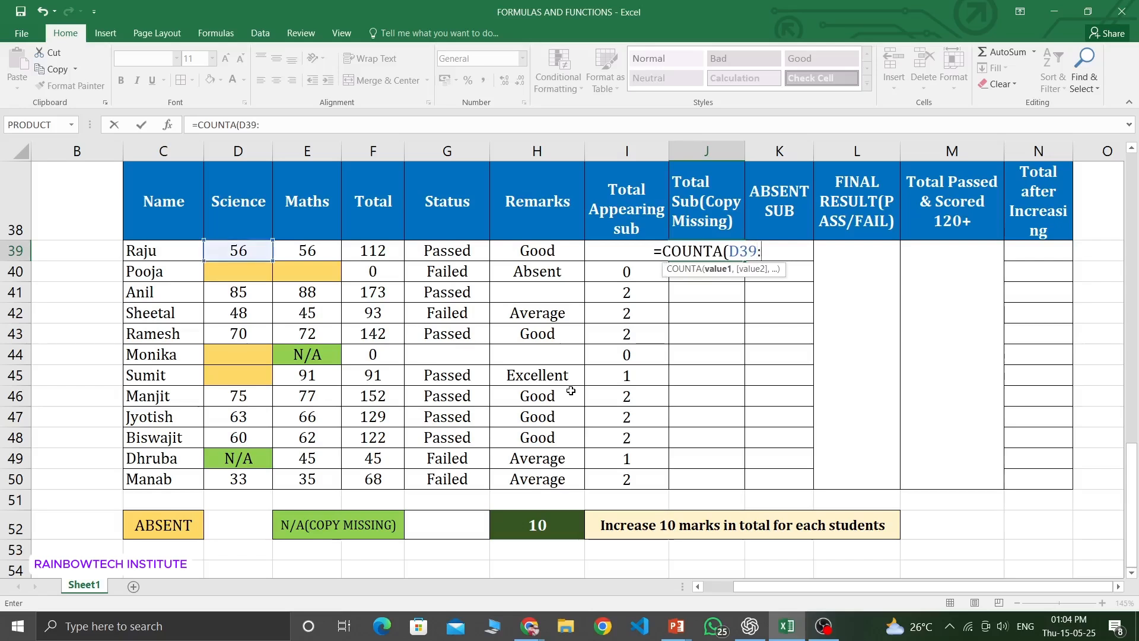
pyautogui.write(':E39')
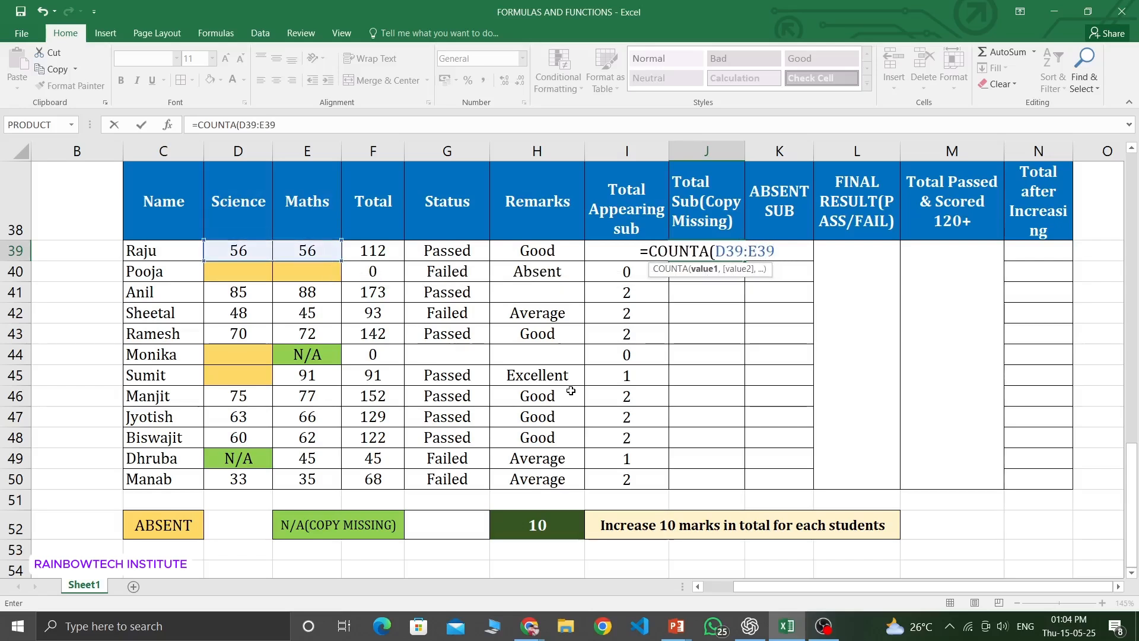
pyautogui.write(')')
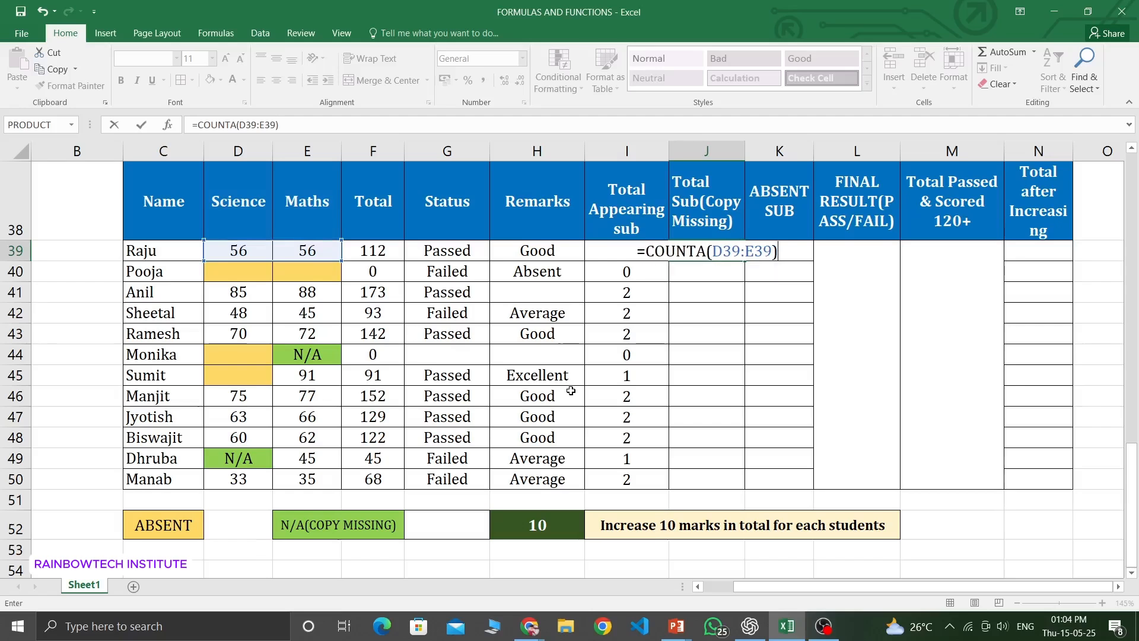
pyautogui.press('Return')
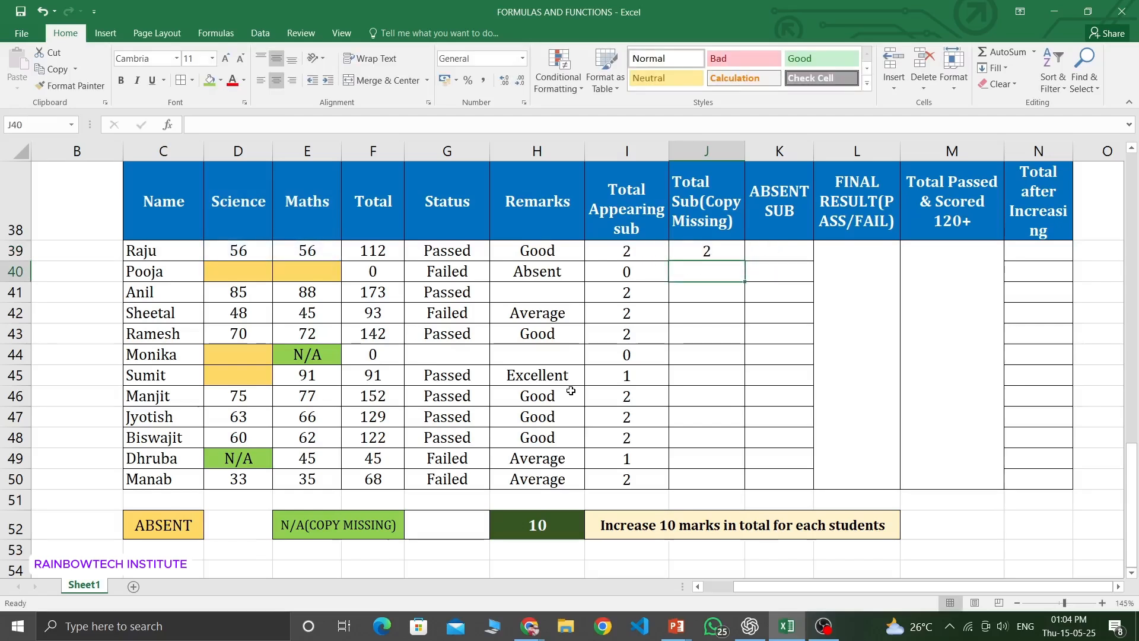
# Check J39 against the marks in D39 and E39, and fill its COUNTA formula down through J50.
pyautogui.click(708, 249)
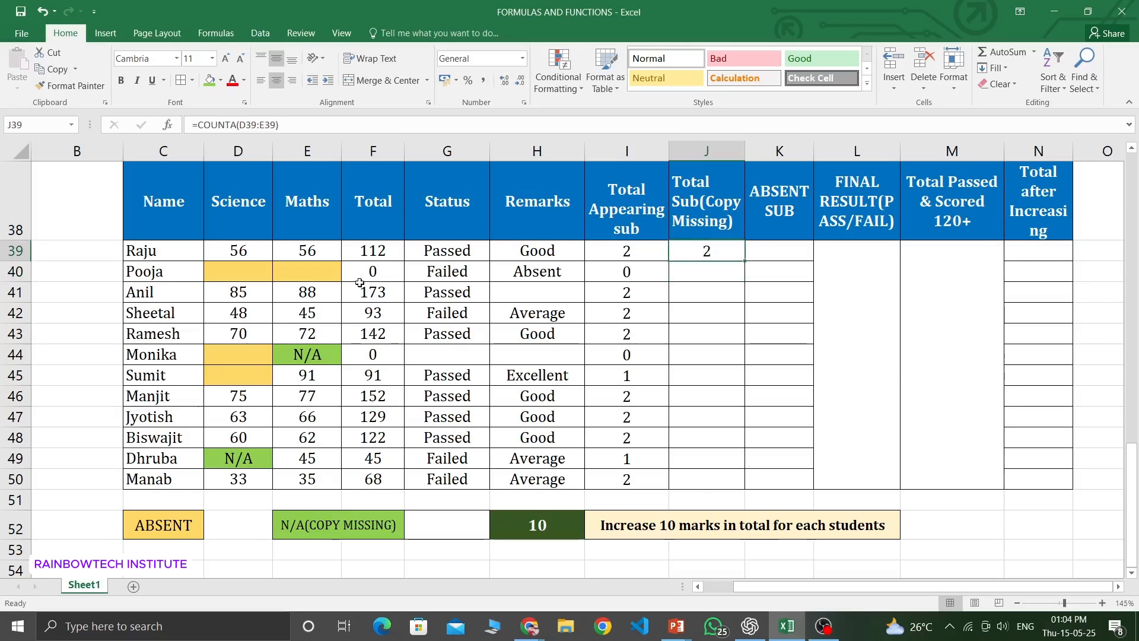
pyautogui.click(241, 249)
pyautogui.click(307, 250)
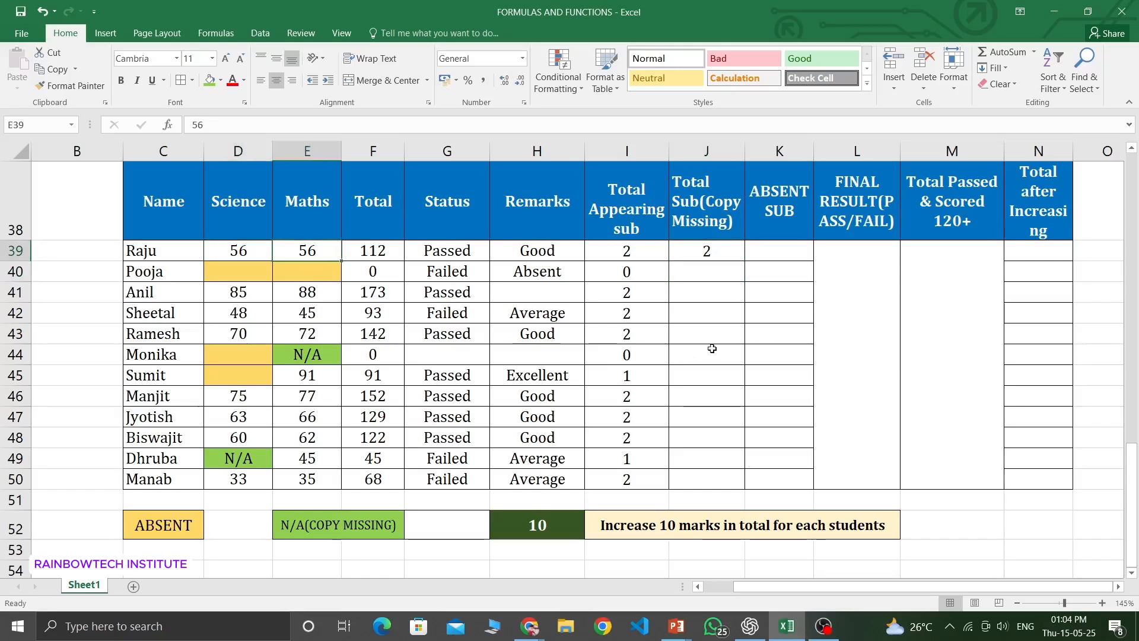
pyautogui.click(723, 251)
pyautogui.moveTo(744, 261); pyautogui.dragTo(745, 489)
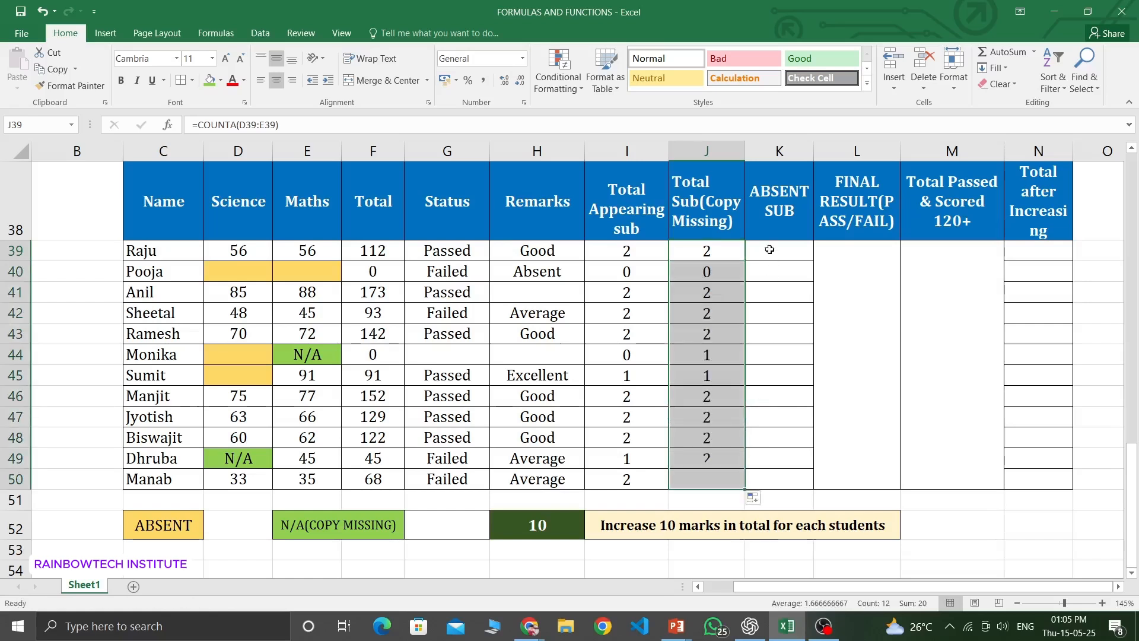
# Inspect the Total Sub(Copy Missing) counts in J40 and J44, comparing J44 with the marks and the N/A cell in row 44.
pyautogui.click(712, 276)
pyautogui.click(720, 360)
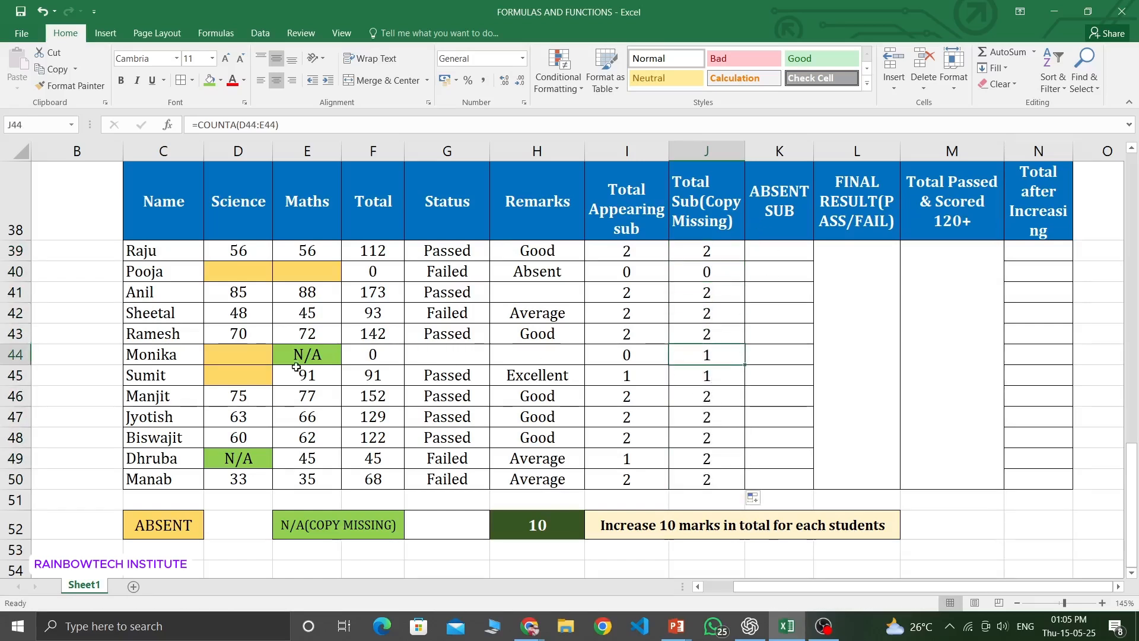
pyautogui.moveTo(170, 359); pyautogui.dragTo(715, 357)
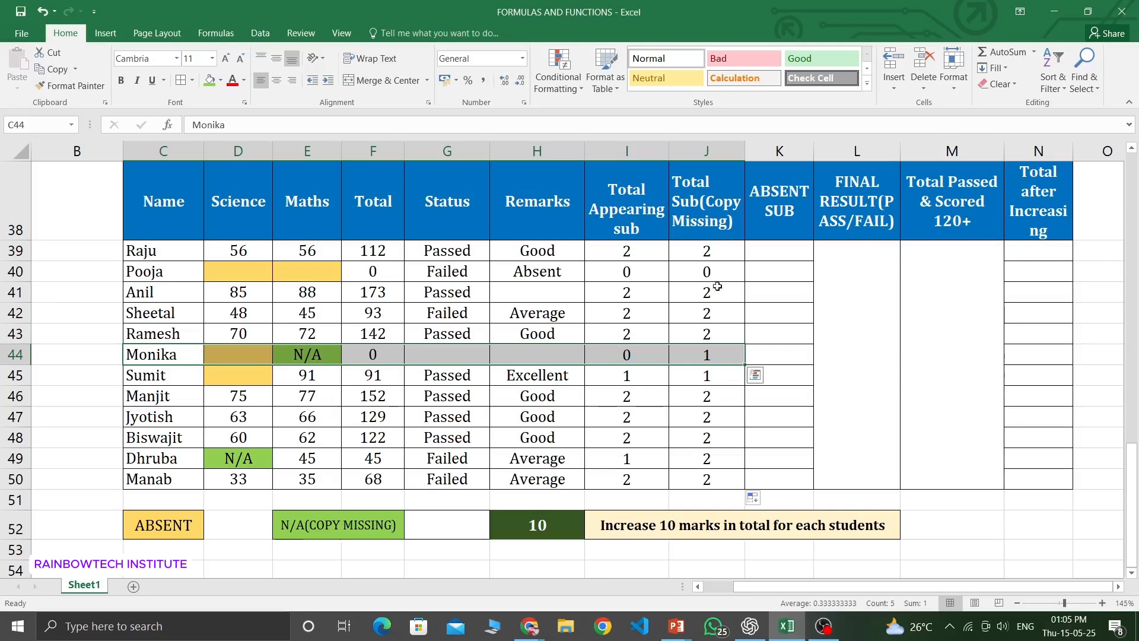
pyautogui.click(722, 355)
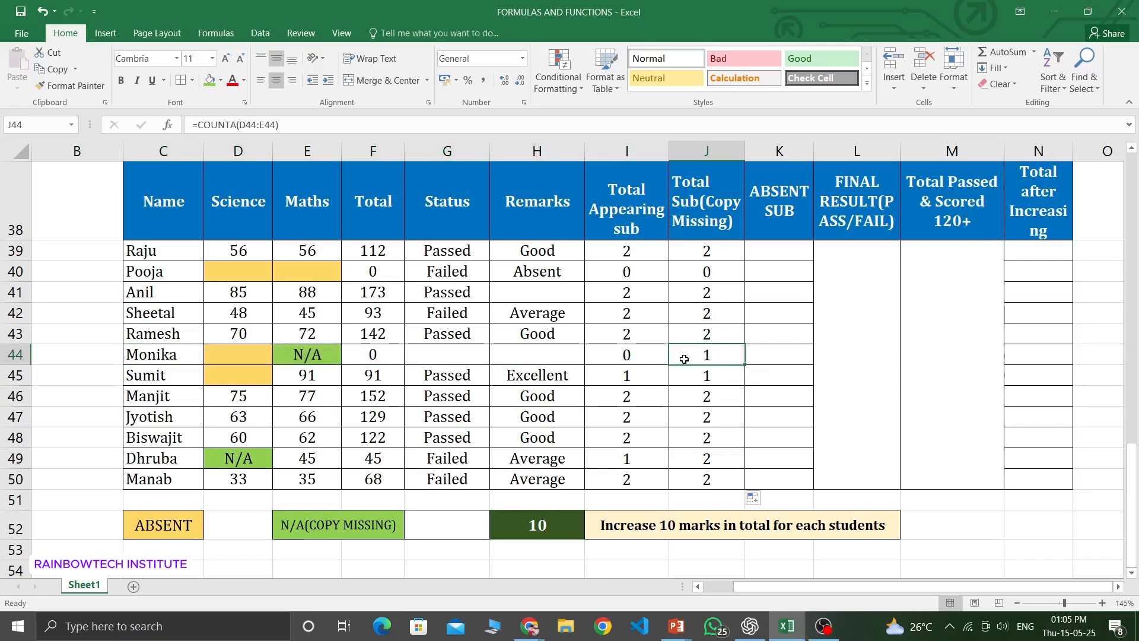
pyautogui.click(314, 356)
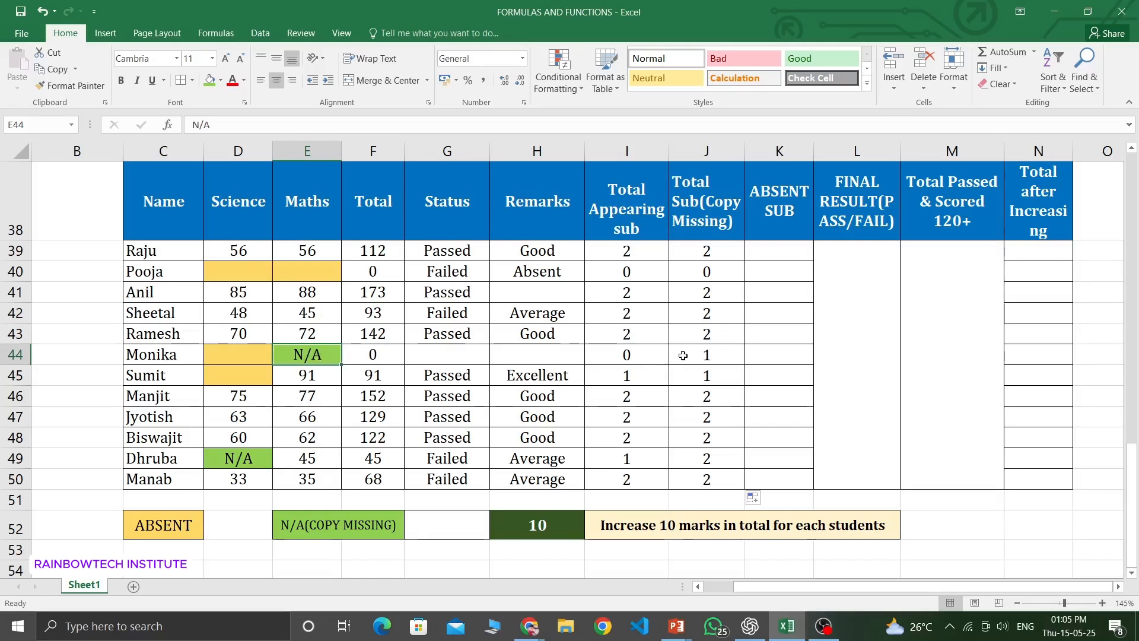
pyautogui.click(727, 355)
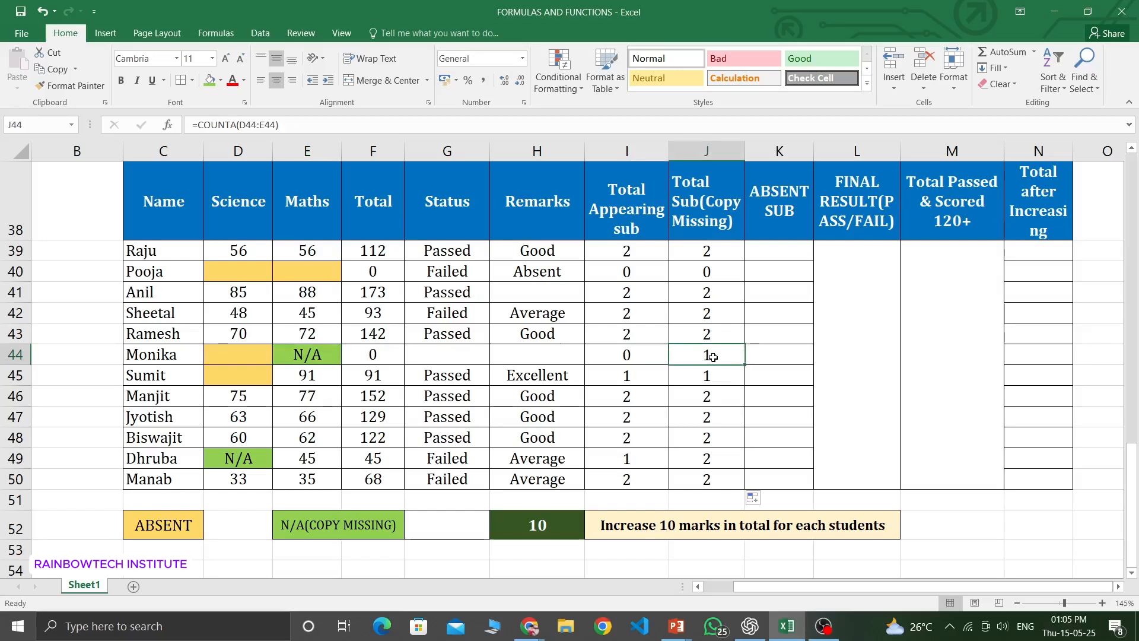
# Compare the COUNT results in I39:I50 with the COUNTA results in J39:J50, checking row 39 against its Science and Maths marks.
pyautogui.moveTo(712, 245); pyautogui.dragTo(721, 466)
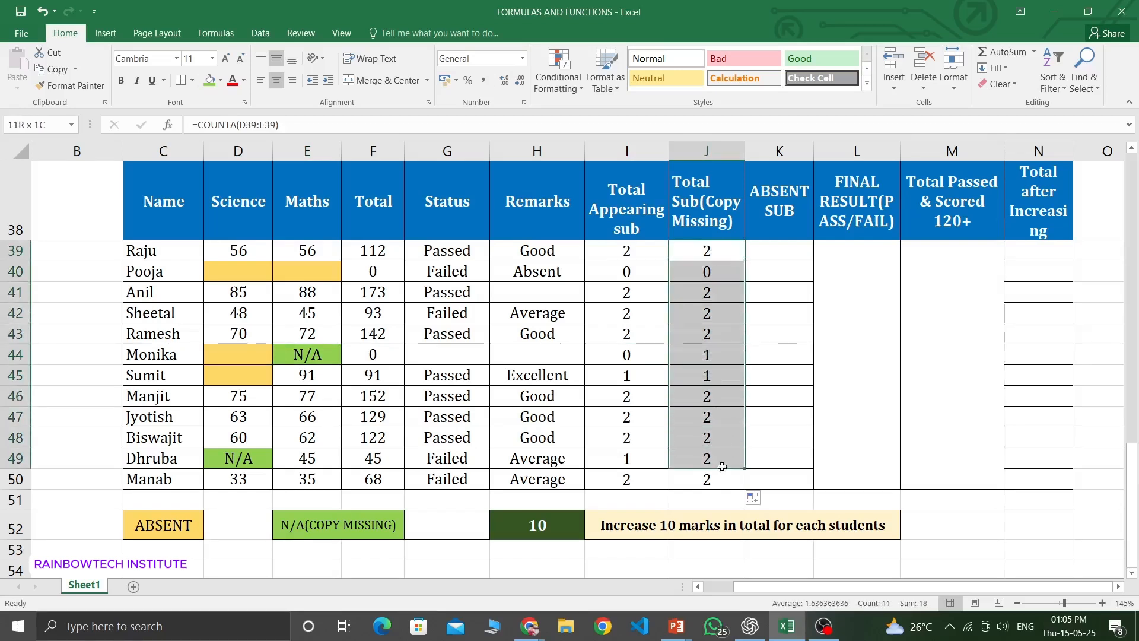
pyautogui.click(631, 245)
pyautogui.moveTo(632, 245); pyautogui.dragTo(643, 475)
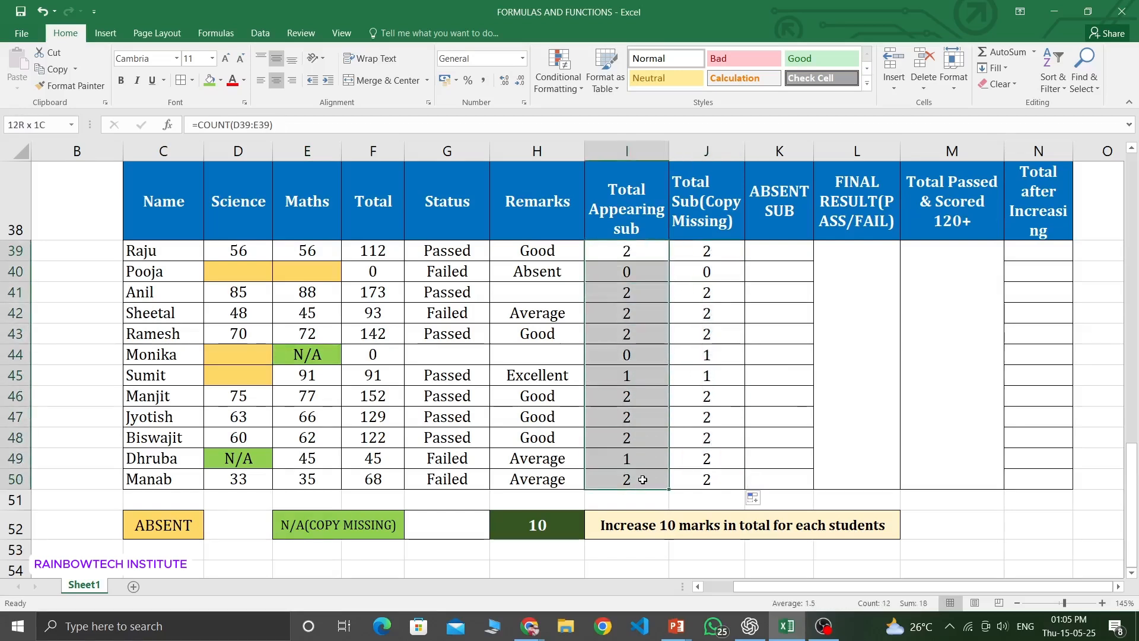
pyautogui.moveTo(624, 251); pyautogui.dragTo(629, 477)
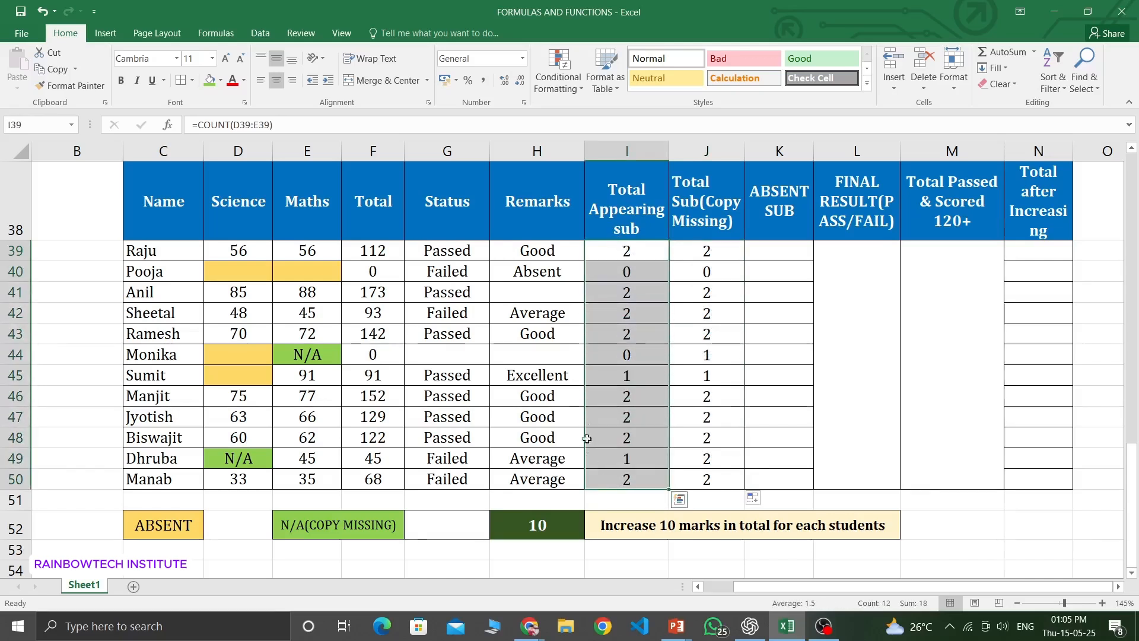
pyautogui.moveTo(240, 249); pyautogui.dragTo(309, 250)
pyautogui.click(712, 250)
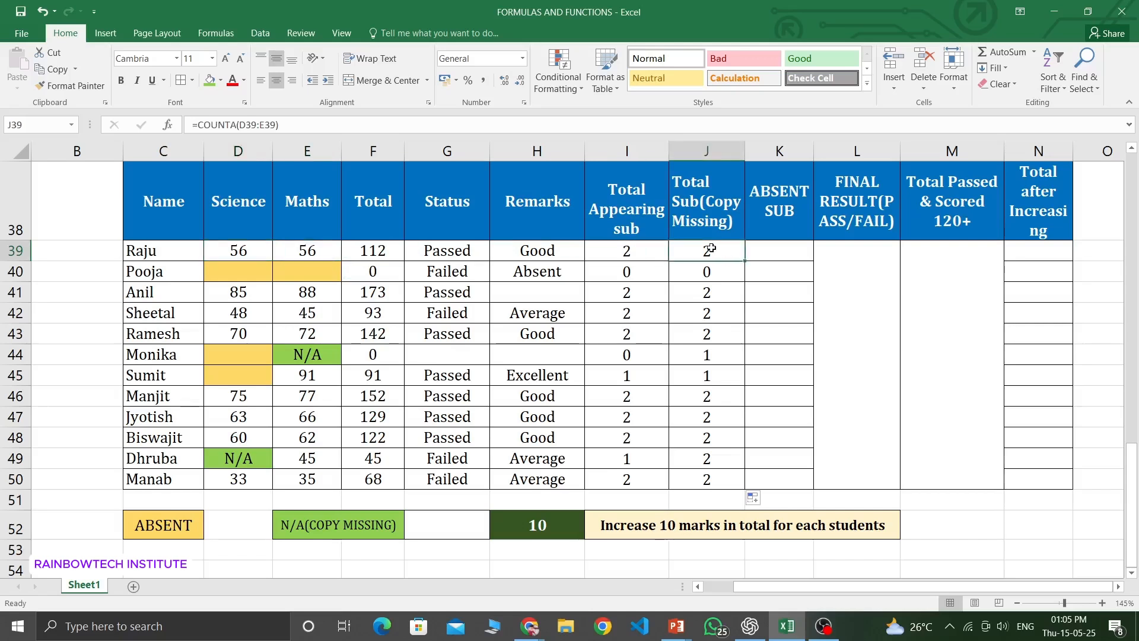
pyautogui.moveTo(711, 249); pyautogui.dragTo(722, 478)
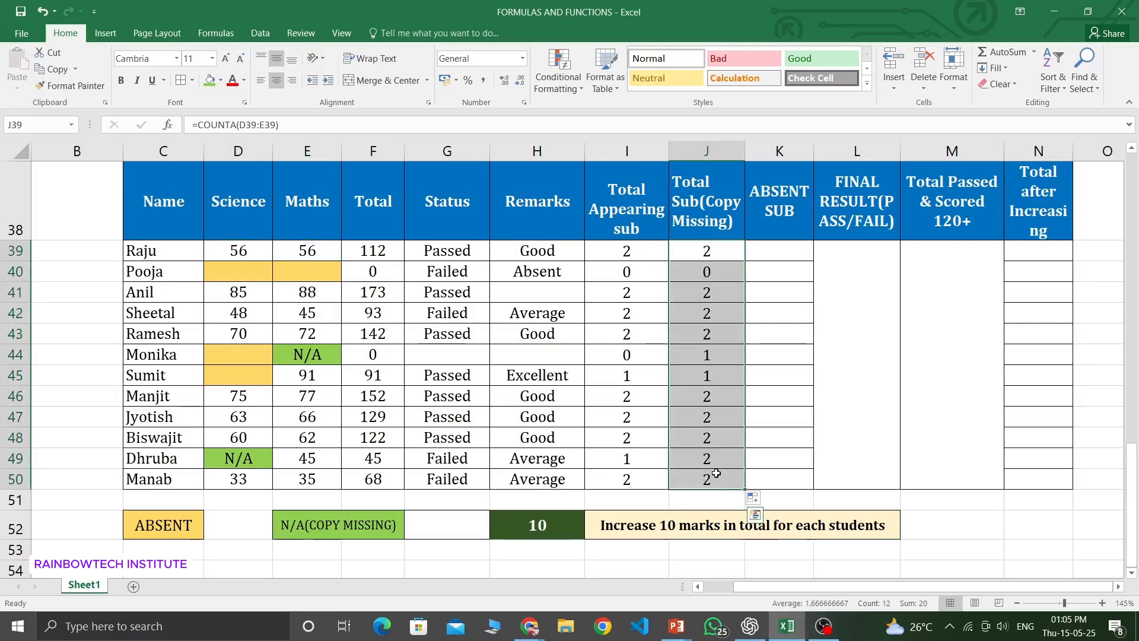
# Review the empty ABSENT SUB range K39:K50 and examine the blank Science and Maths cells in row 40.
pyautogui.moveTo(779, 249); pyautogui.dragTo(782, 482)
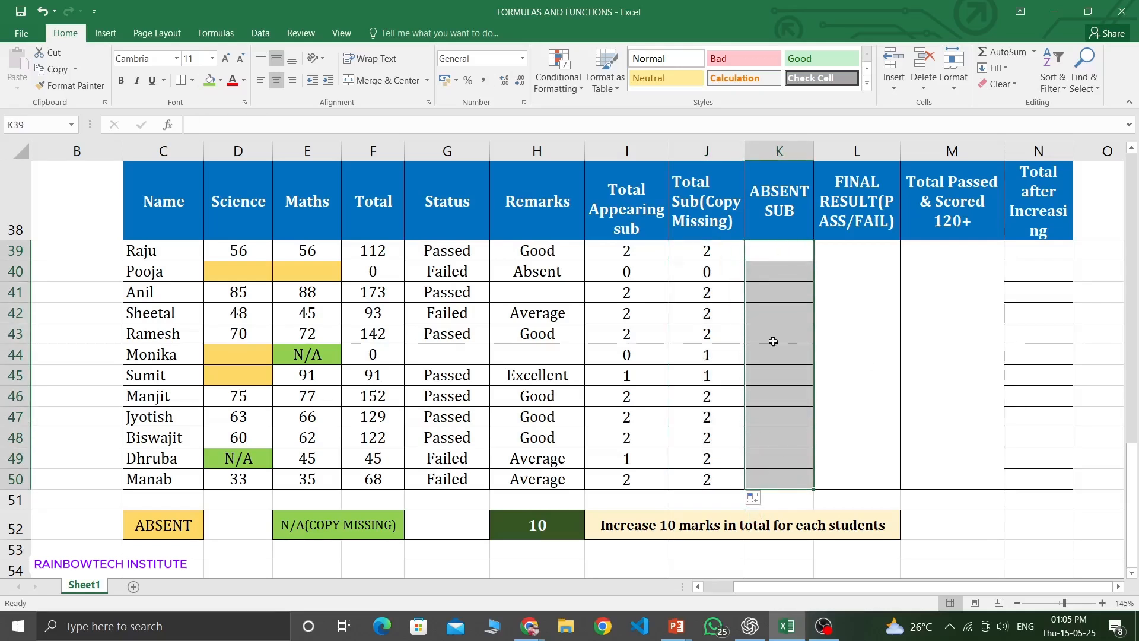
pyautogui.click(794, 251)
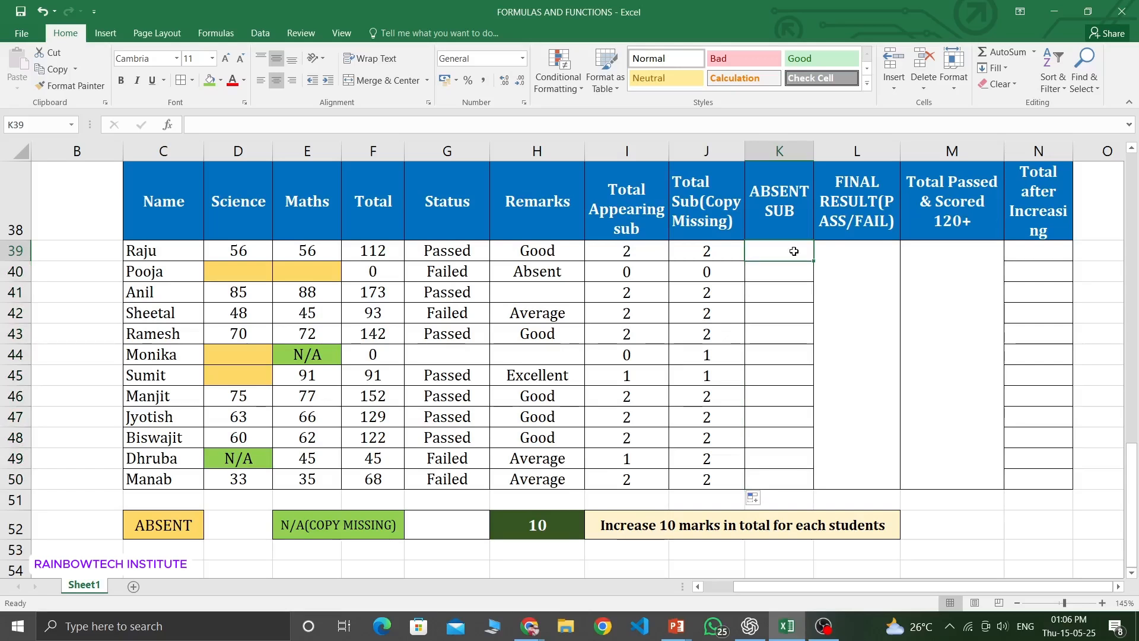
pyautogui.moveTo(793, 251); pyautogui.dragTo(781, 478)
pyautogui.click(794, 256)
pyautogui.click(162, 272)
pyautogui.click(233, 265)
pyautogui.click(299, 267)
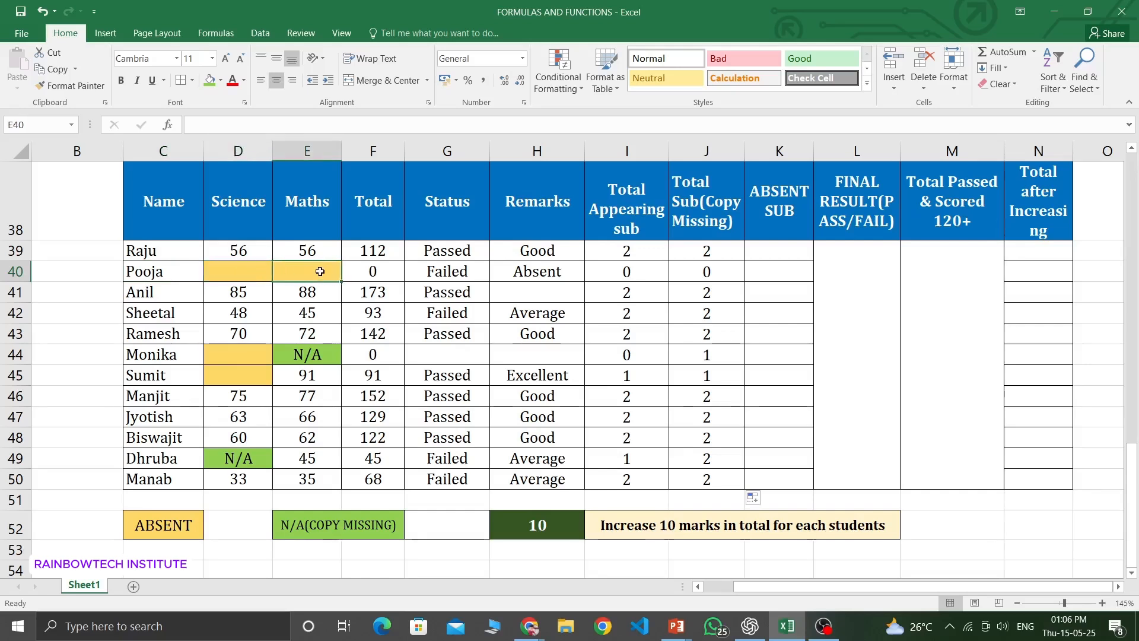
pyautogui.click(262, 271)
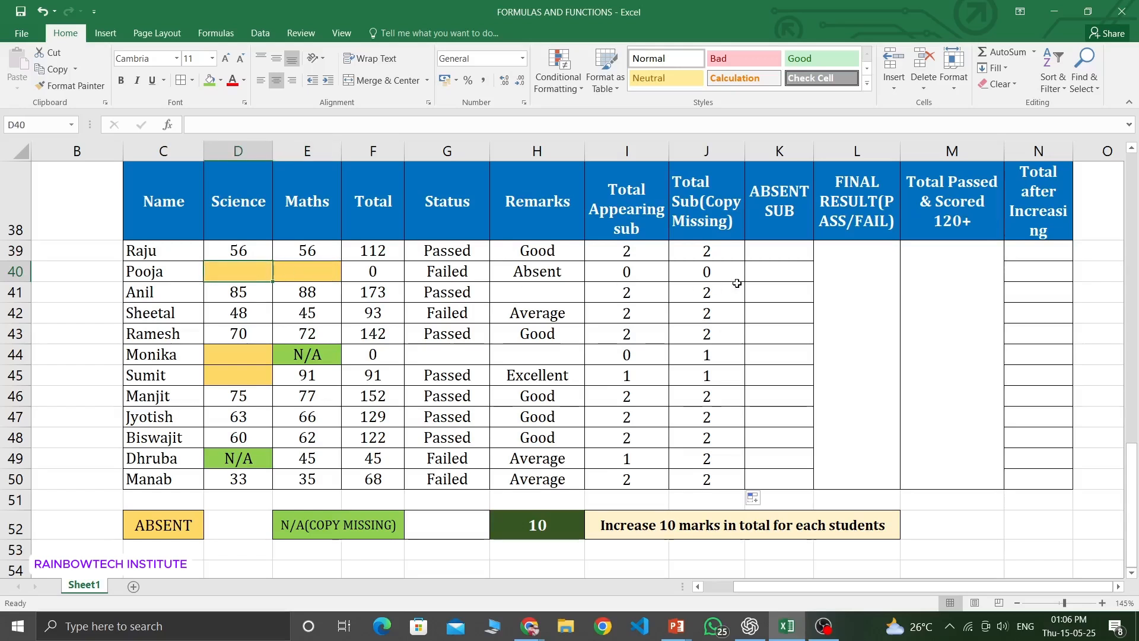
# Examine the blank Science cells in rows 44 and 45 for the ABSENT SUB column, and select cell K39.
pyautogui.moveTo(774, 252); pyautogui.dragTo(784, 482)
pyautogui.click(254, 363)
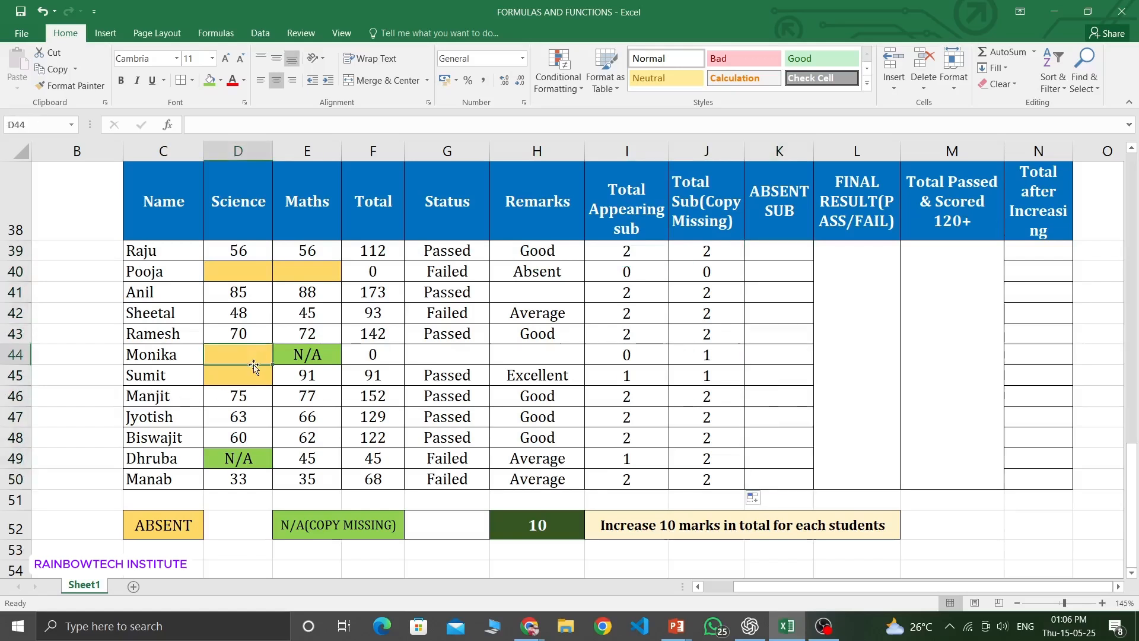
pyautogui.click(248, 375)
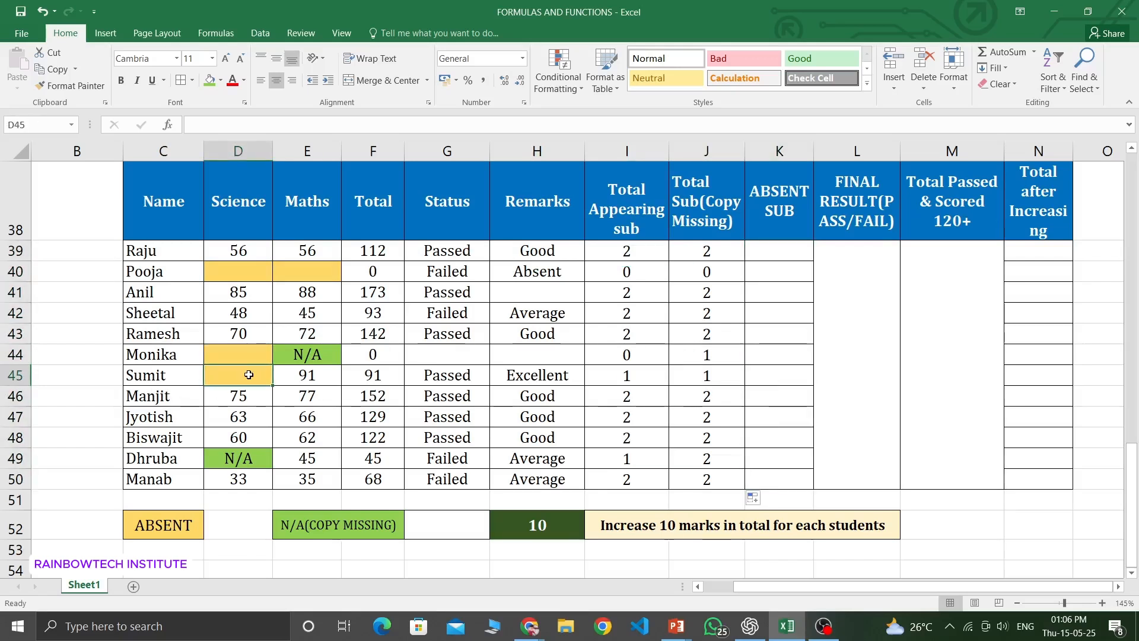
pyautogui.moveTo(788, 252)
pyautogui.mouseDown()
pyautogui.moveTo(768, 308)
pyautogui.moveTo(765, 432)
pyautogui.moveTo(750, 486)
pyautogui.mouseUp()
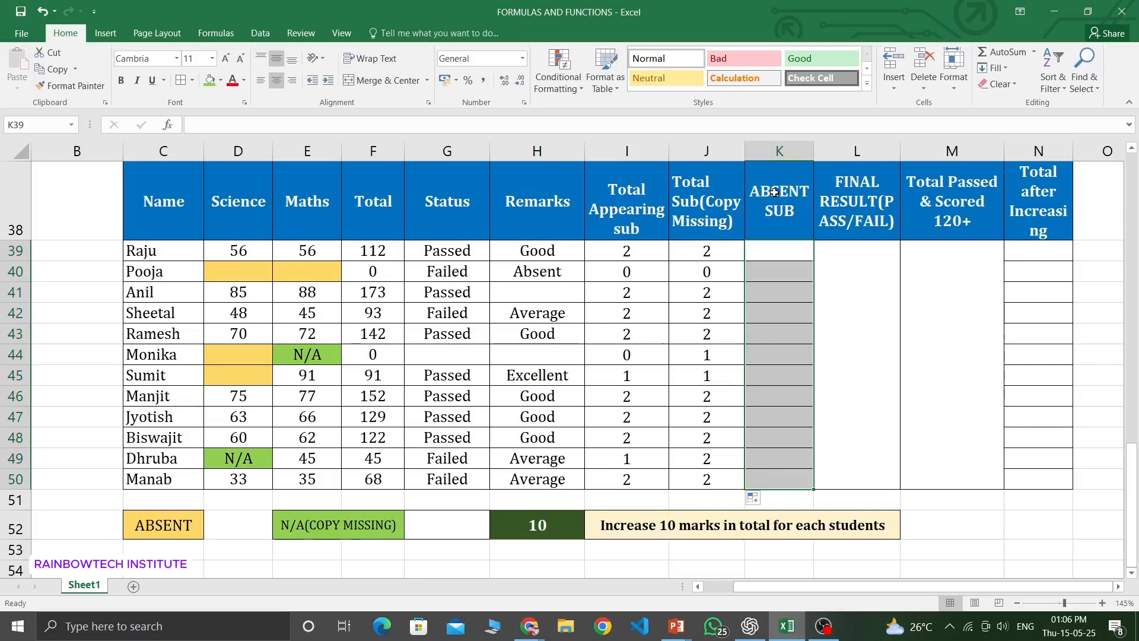
pyautogui.click(801, 248)
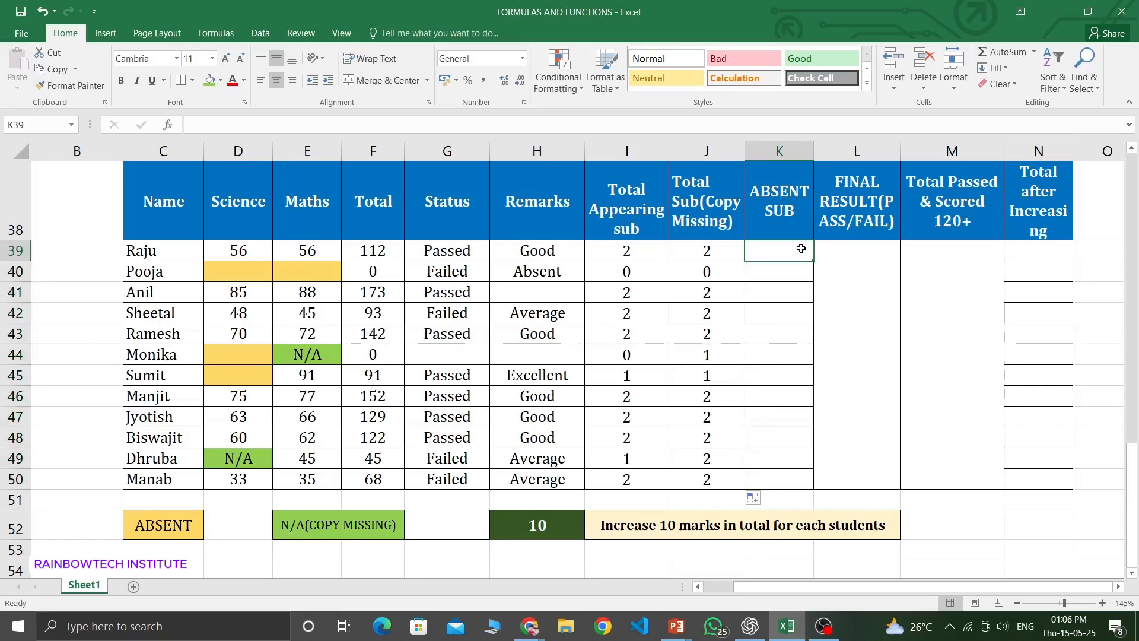
# Enter the formula =COUNTBLANK(D39:E39) in ABSENT SUB cell K39.
pyautogui.write('=')
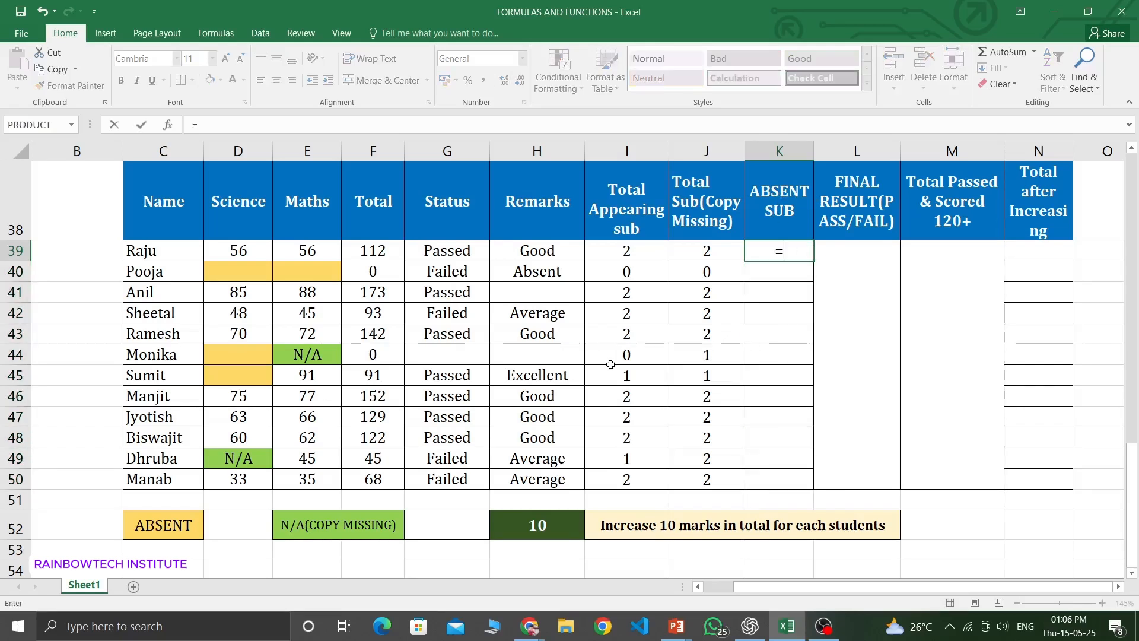
pyautogui.write('CO')
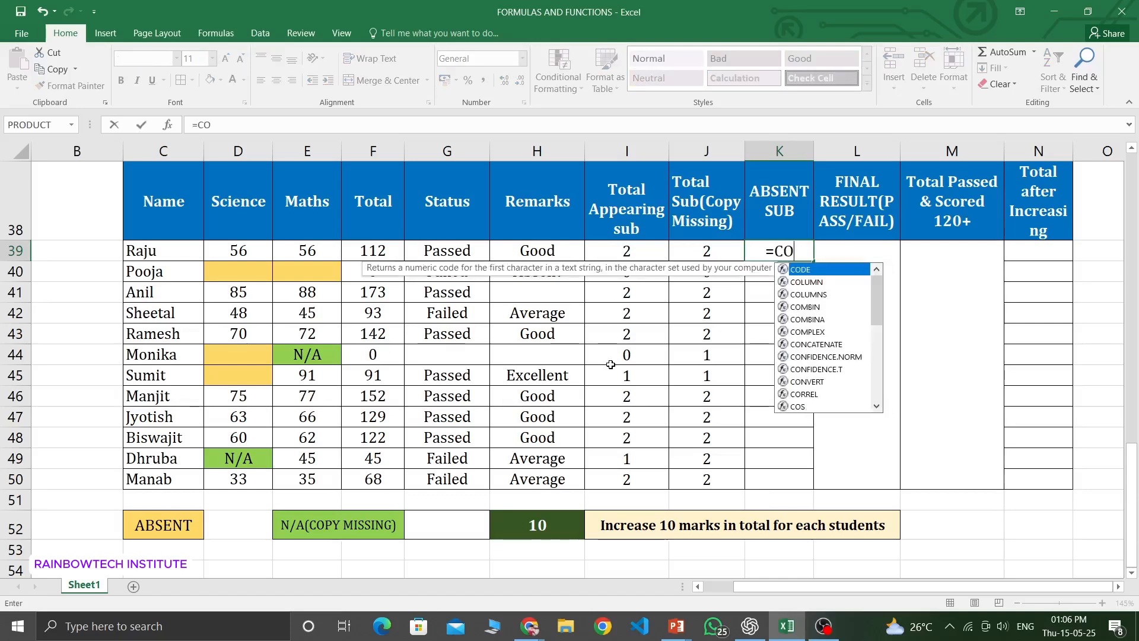
pyautogui.write('UNTBL')
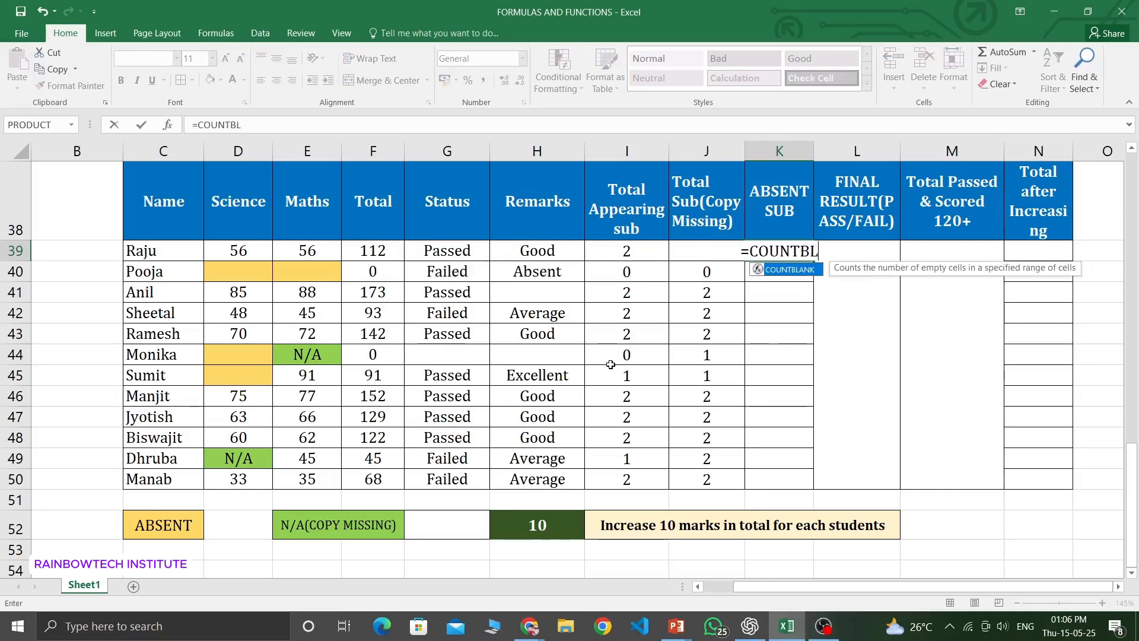
pyautogui.write('ANK(')
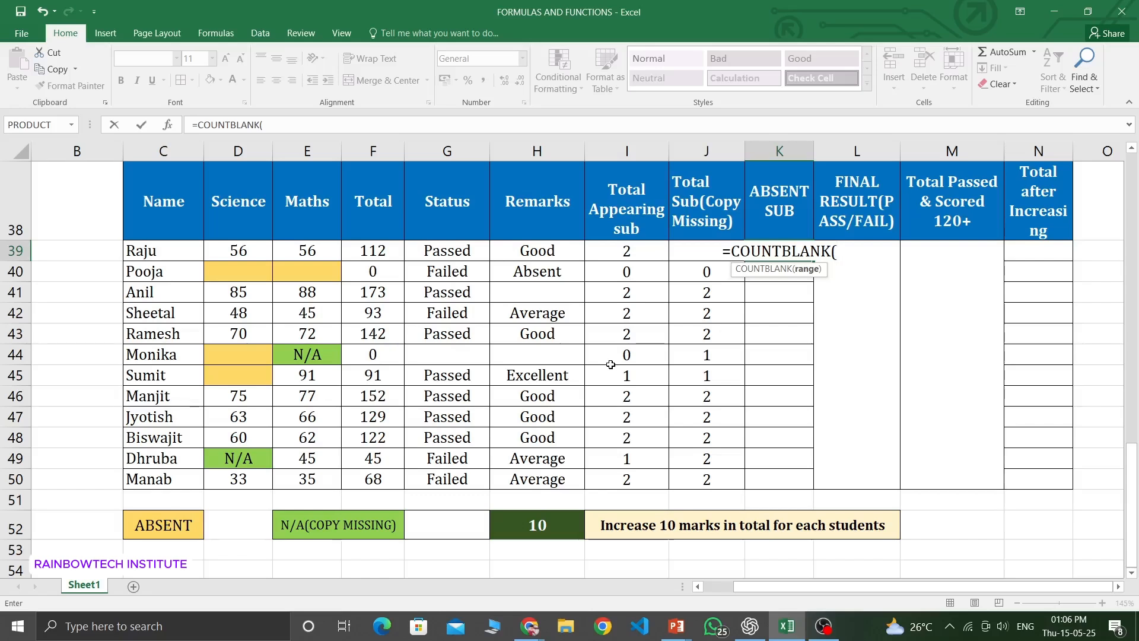
pyautogui.write('D3')
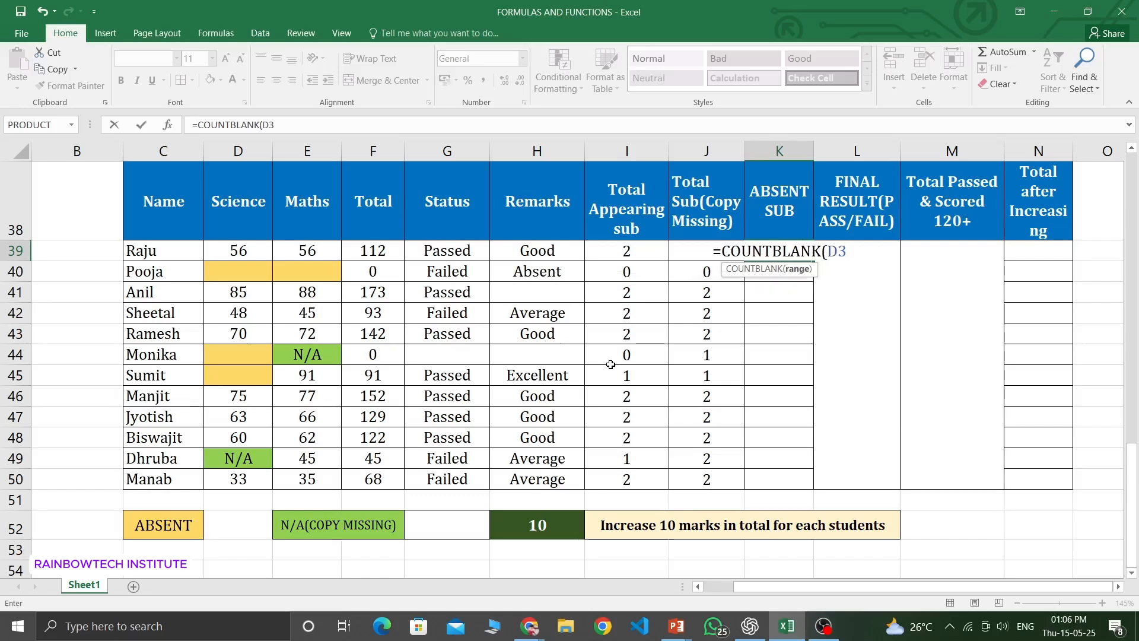
pyautogui.write('9')
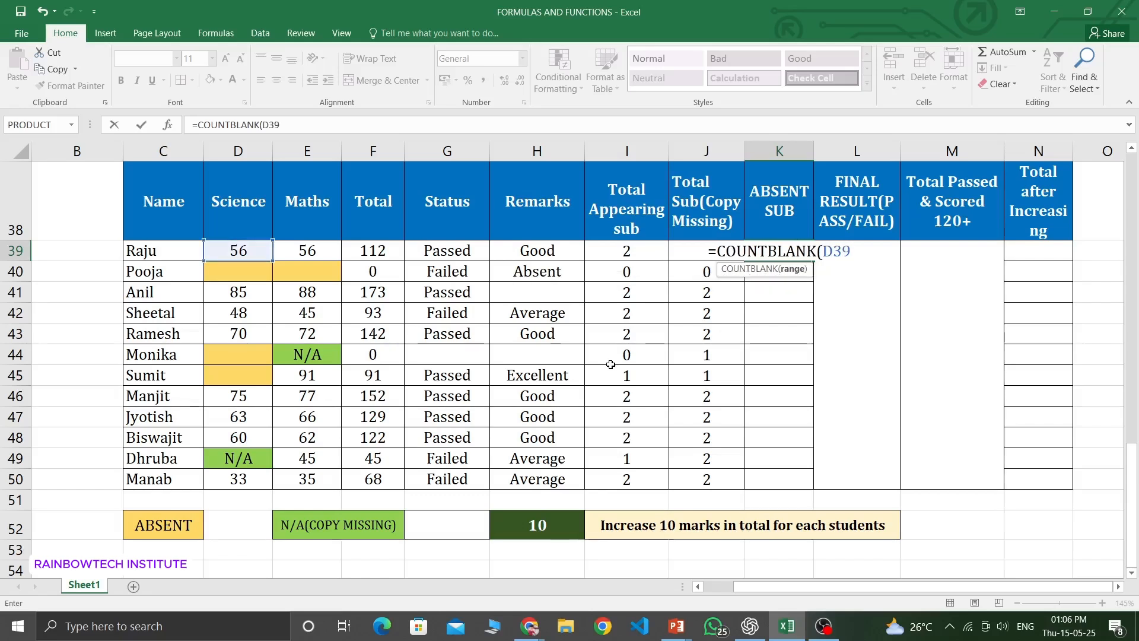
pyautogui.write(':')
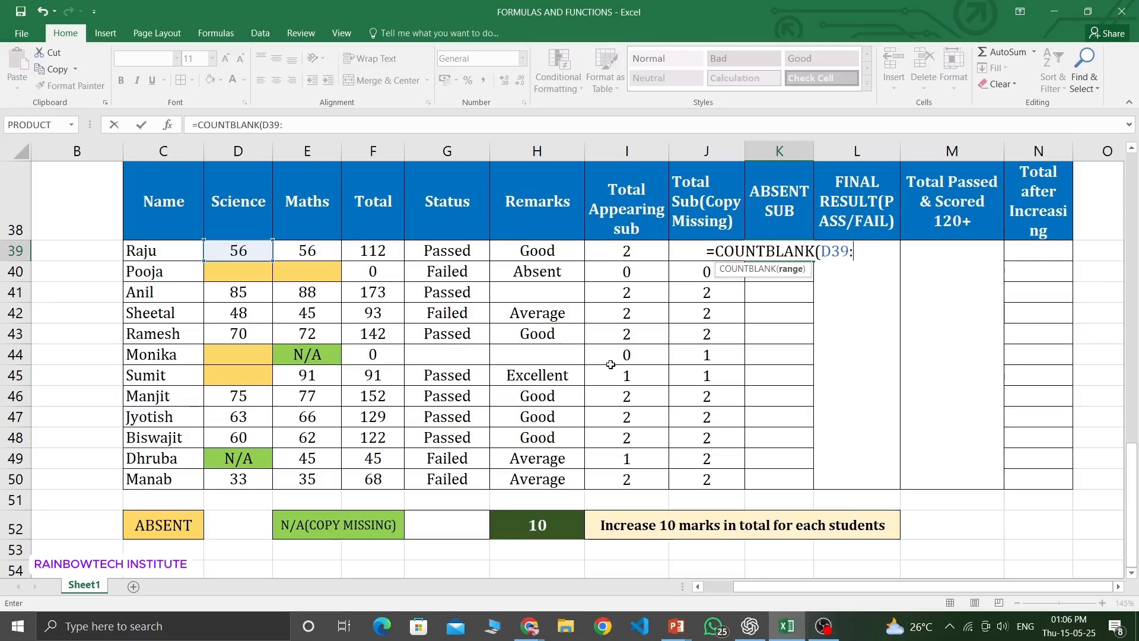
pyautogui.write('E39)')
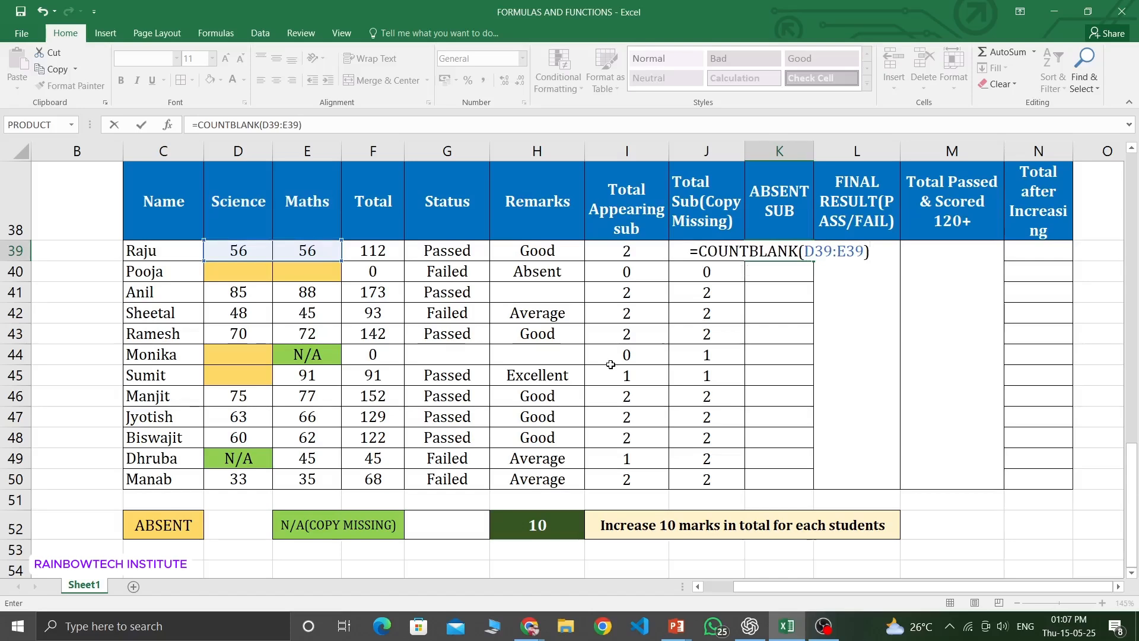
pyautogui.press('Return')
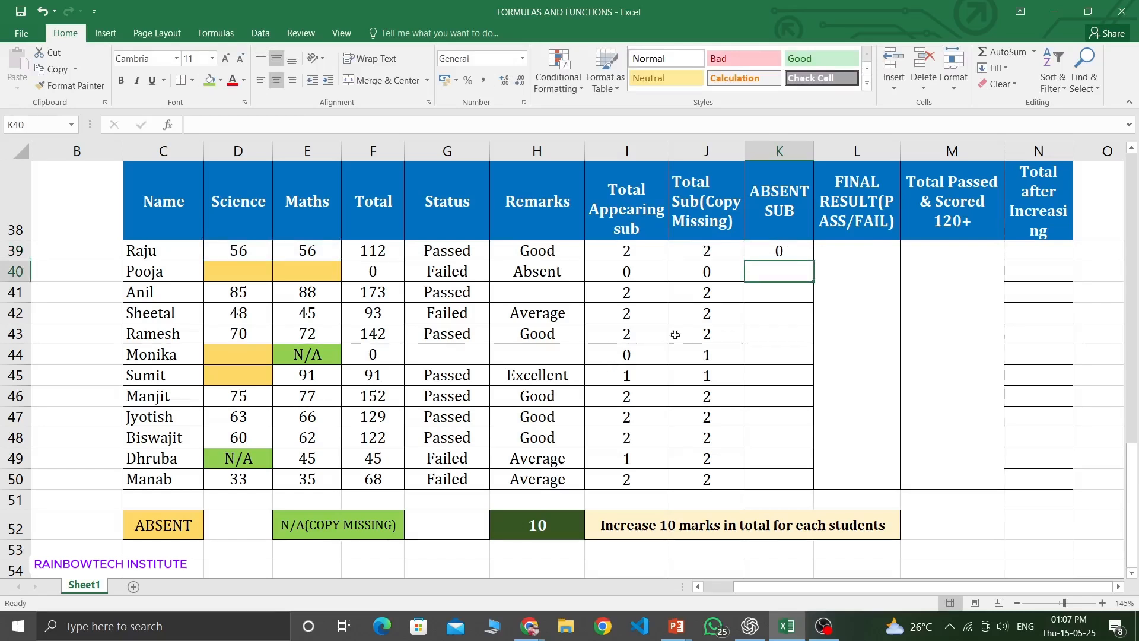
# Check the K39 absent count against the Science and Maths marks in D39 and E39.
pyautogui.click(805, 250)
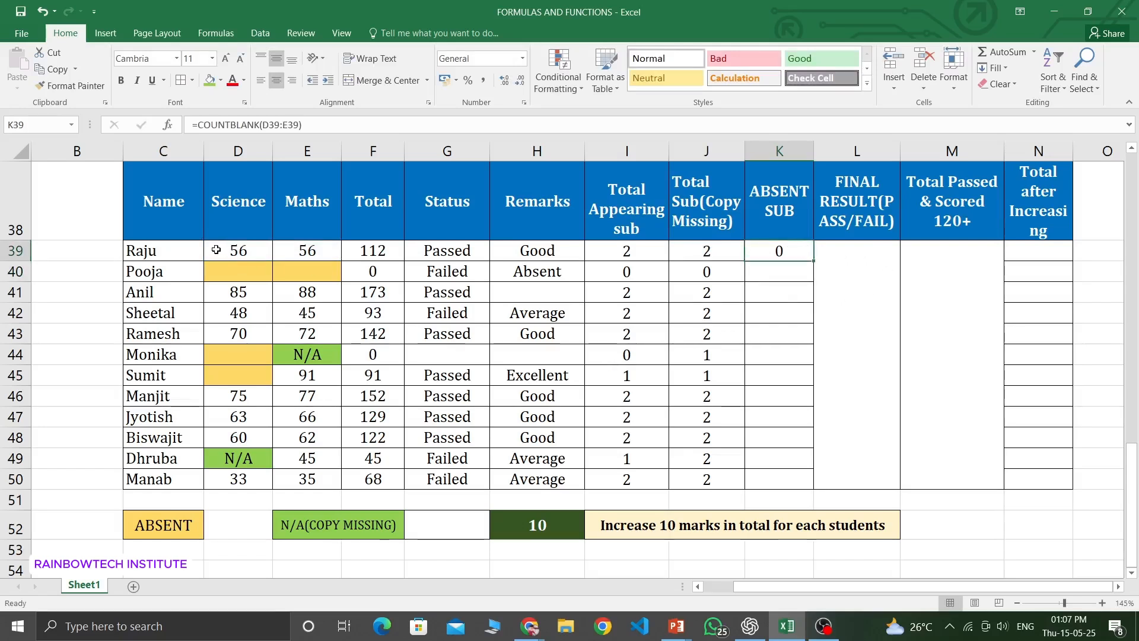
pyautogui.moveTo(221, 252); pyautogui.dragTo(315, 245)
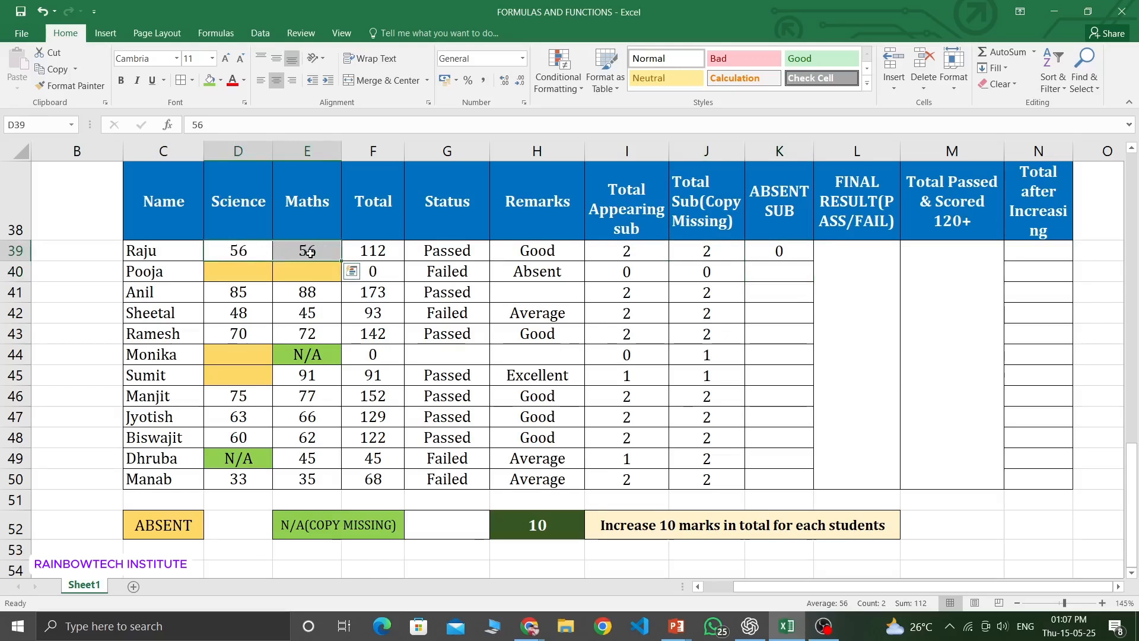
pyautogui.click(258, 249)
pyautogui.click(305, 245)
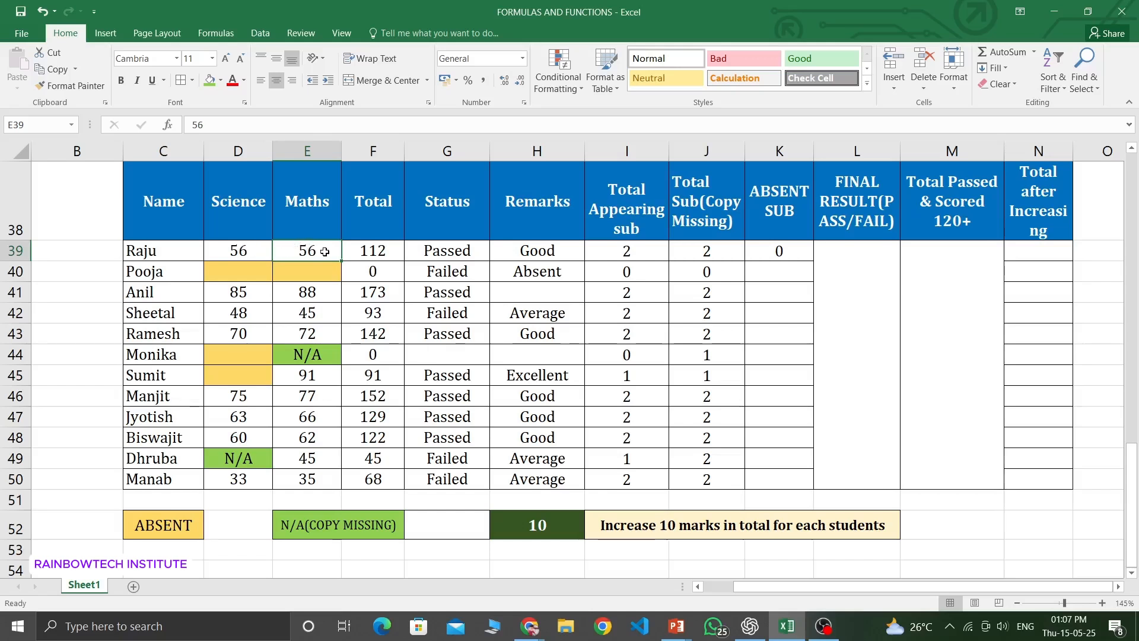
# Fill the COUNTBLANK formula from K39 down to K40.
pyautogui.click(796, 254)
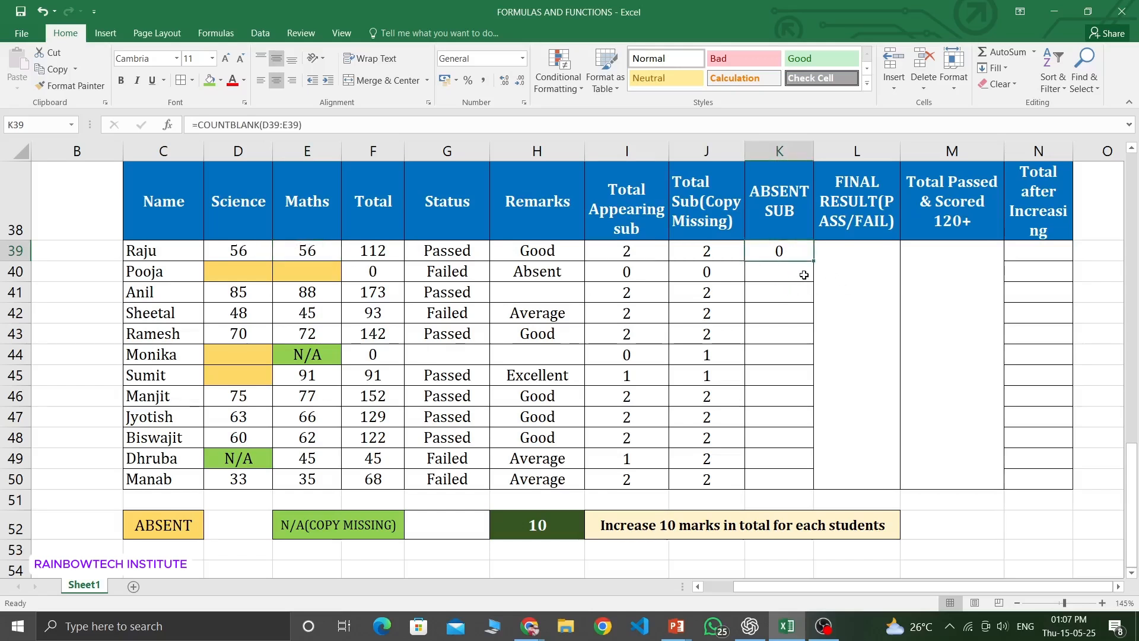
pyautogui.moveTo(814, 261); pyautogui.dragTo(814, 281)
pyautogui.click(785, 265)
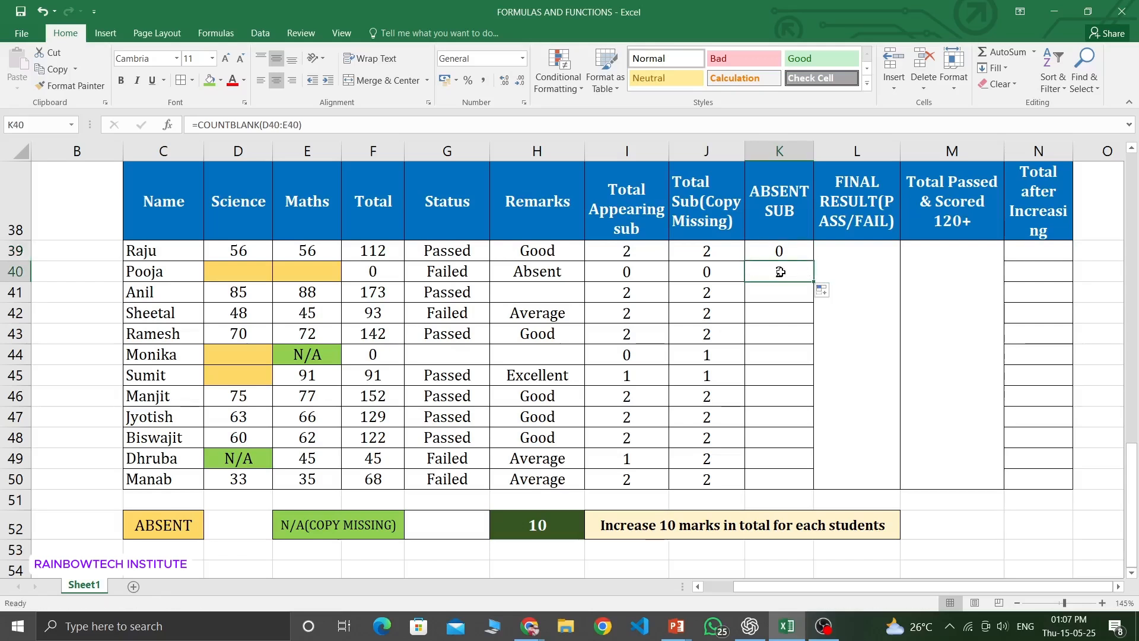
# Compare the K40 absent count with the blank Science and Maths cells D40 and E40.
pyautogui.click(235, 274)
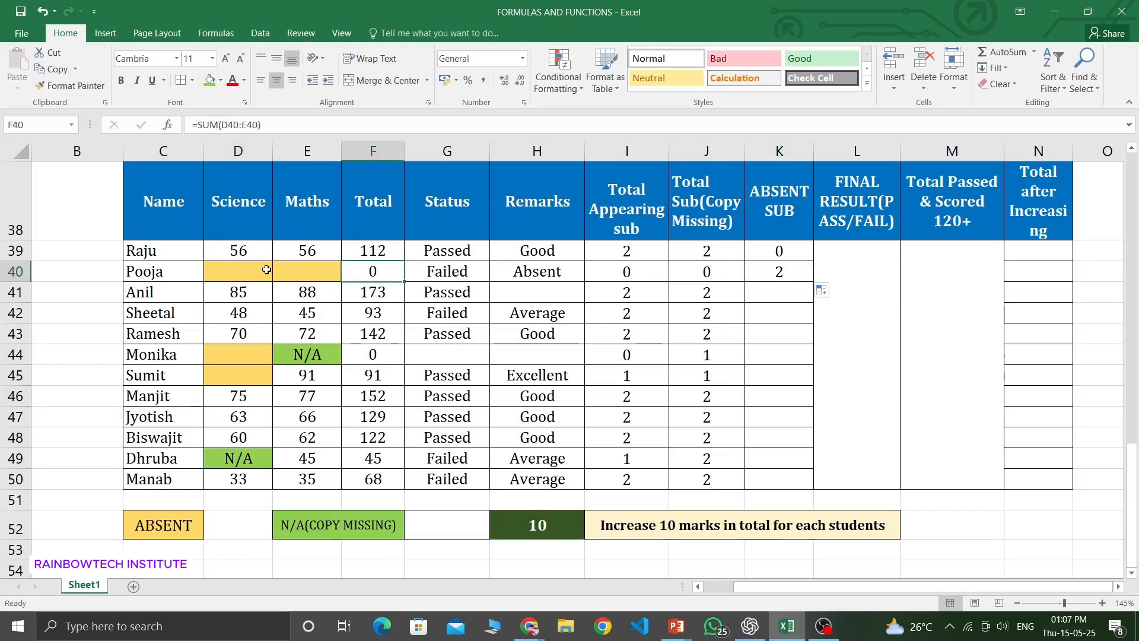
pyautogui.click(309, 271)
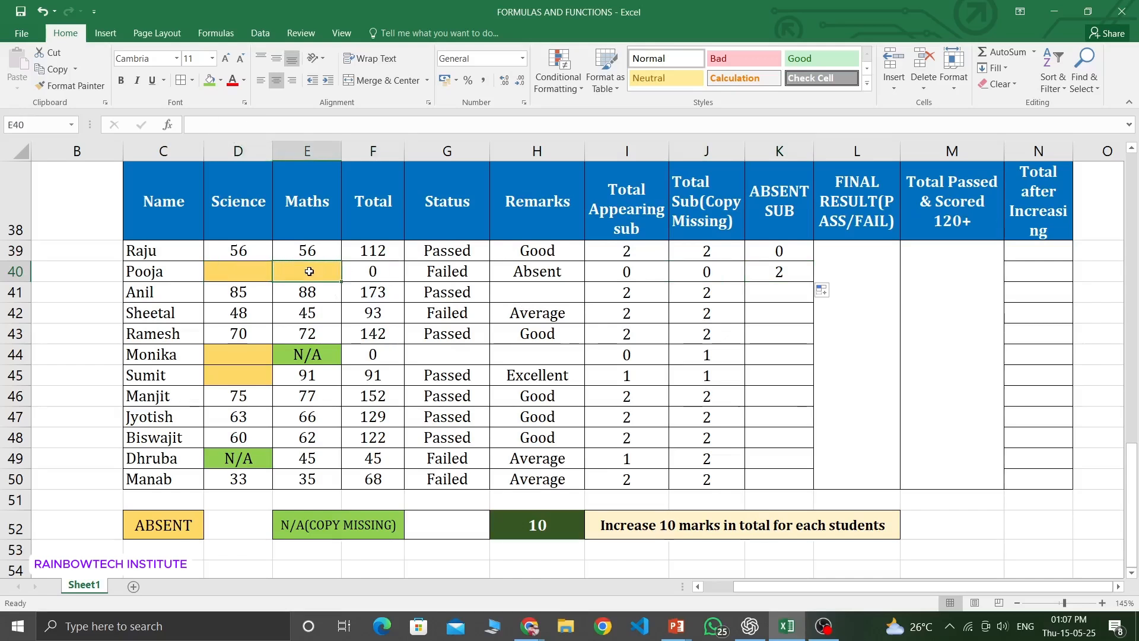
pyautogui.click(241, 279)
pyautogui.click(320, 265)
pyautogui.click(249, 271)
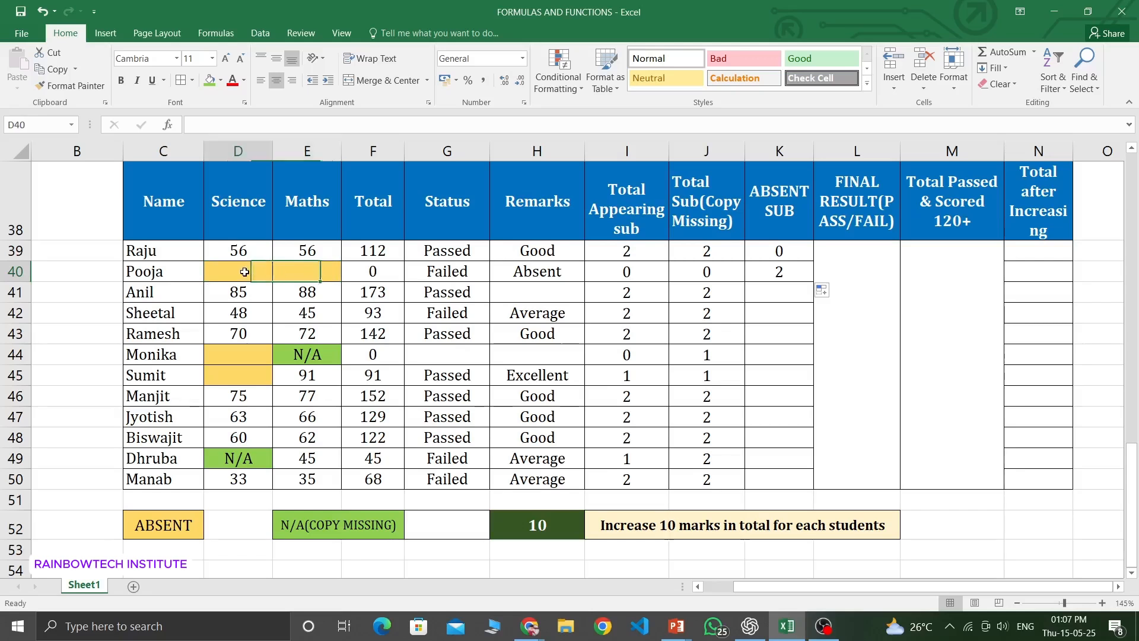
pyautogui.click(313, 271)
pyautogui.click(249, 271)
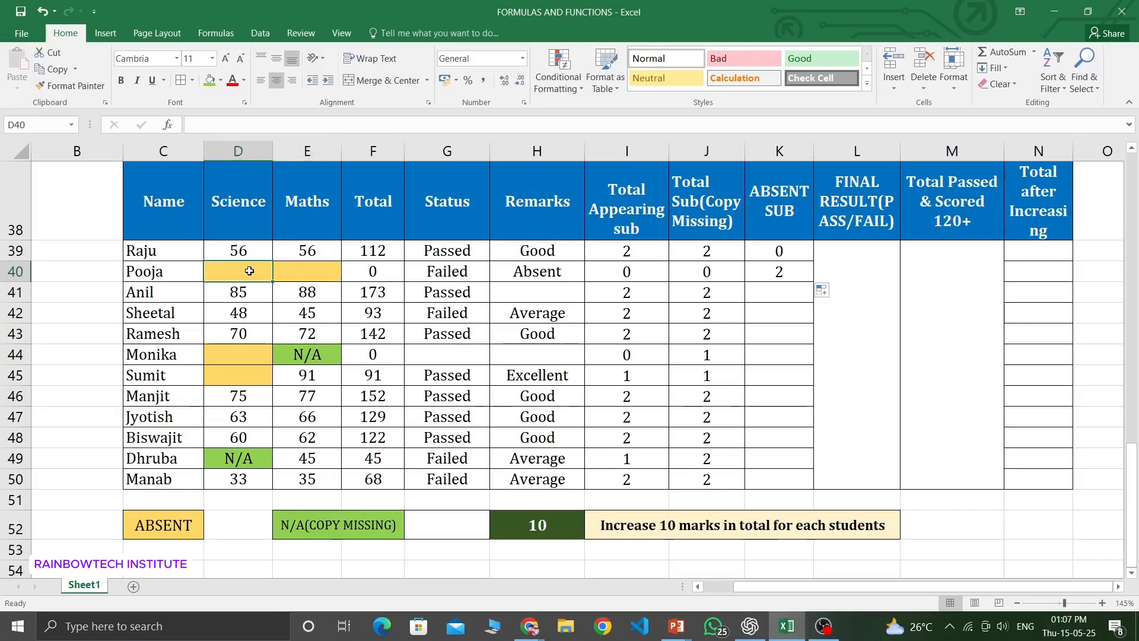
# Fill the COUNTBLANK formula from K40 down through K50 to complete the ABSENT SUB column.
pyautogui.click(749, 270)
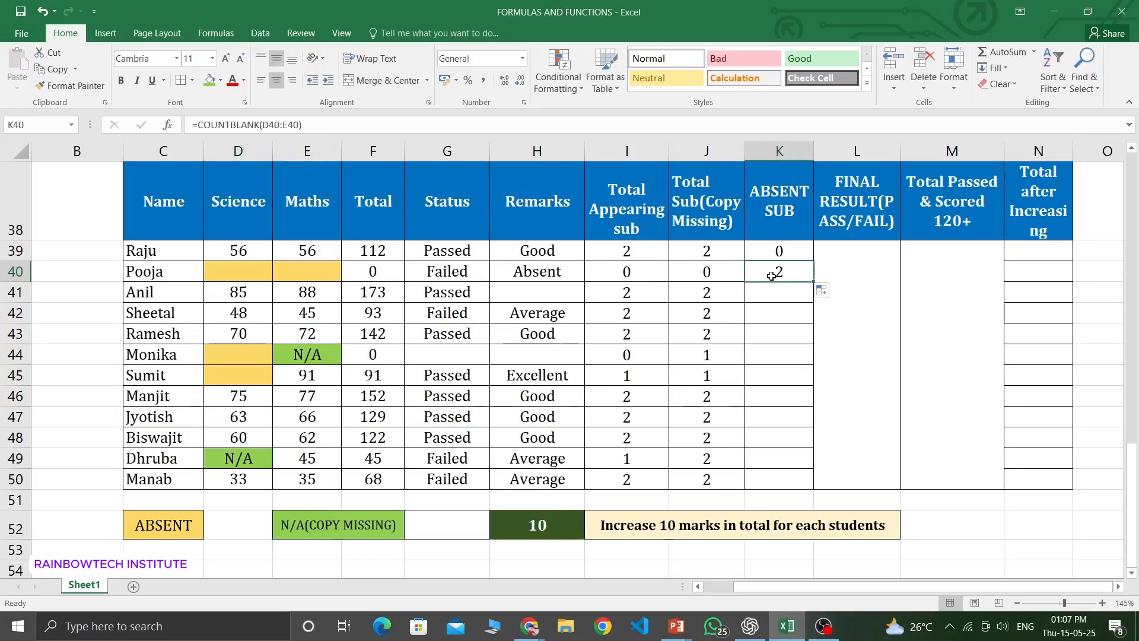
pyautogui.moveTo(814, 281); pyautogui.dragTo(789, 488)
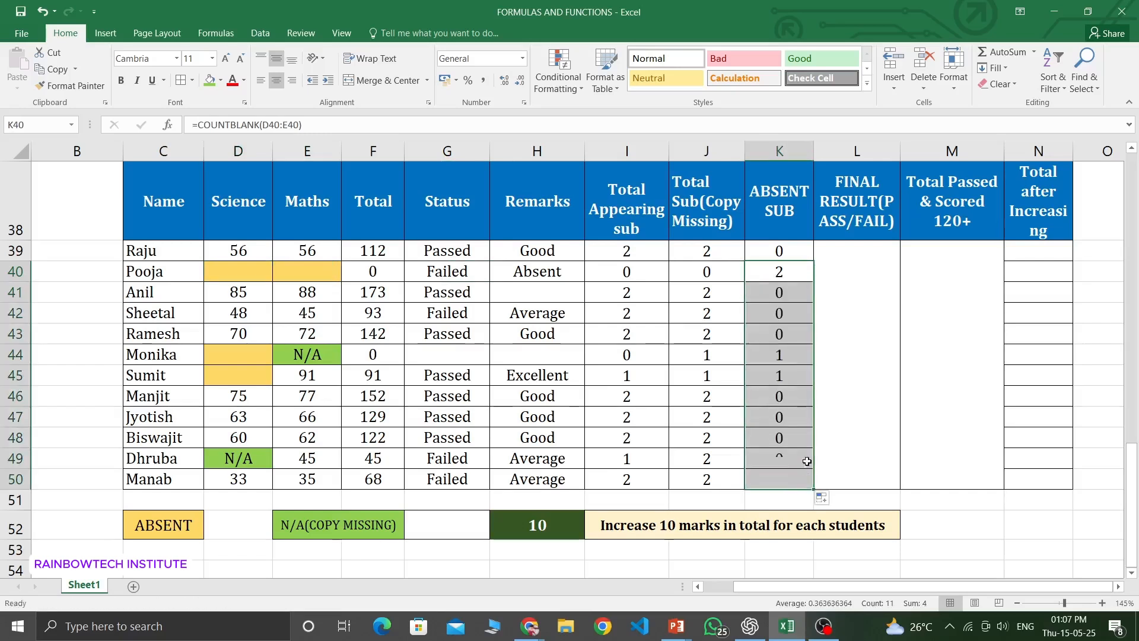
# Check the absent counts in K44 and K45 against the blank Science cells D44 and D45.
pyautogui.moveTo(760, 350); pyautogui.dragTo(766, 378)
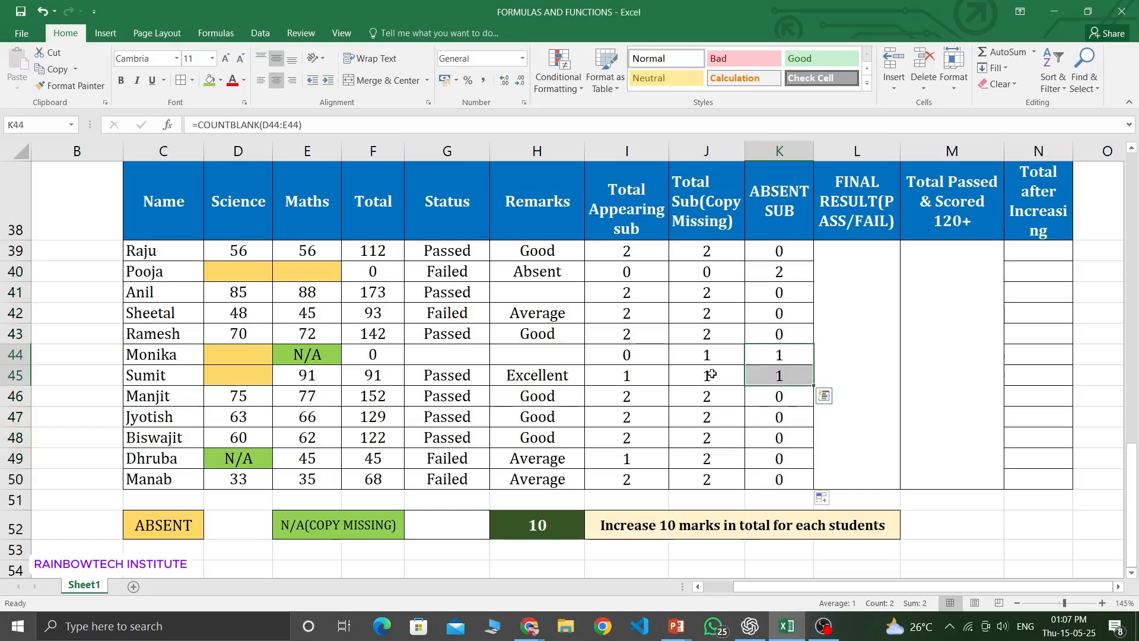
pyautogui.click(217, 355)
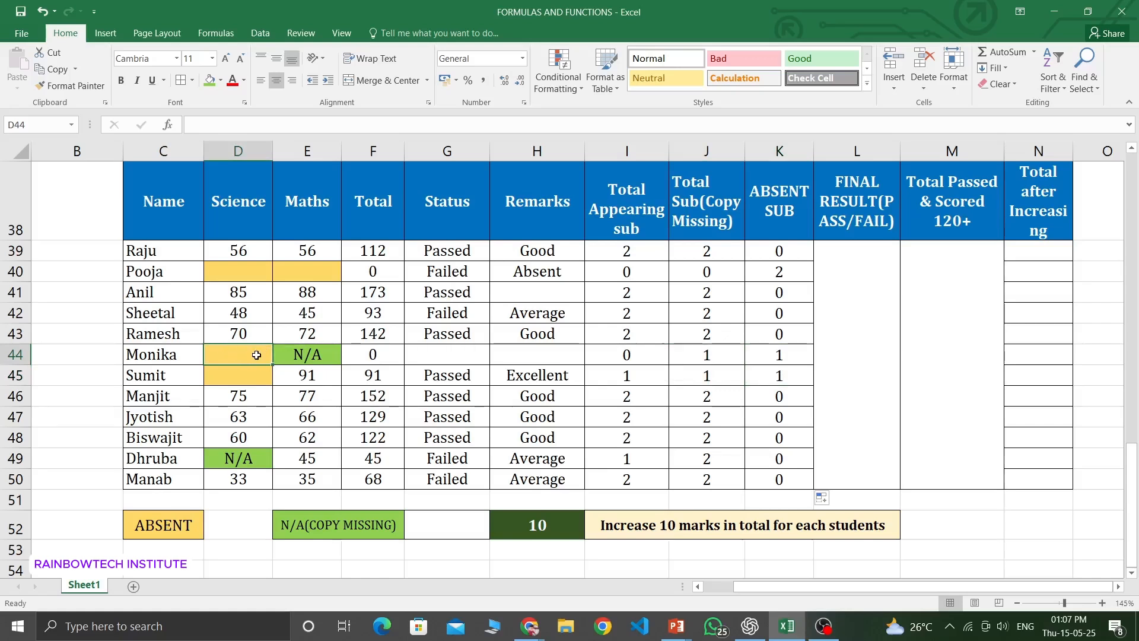
pyautogui.click(788, 356)
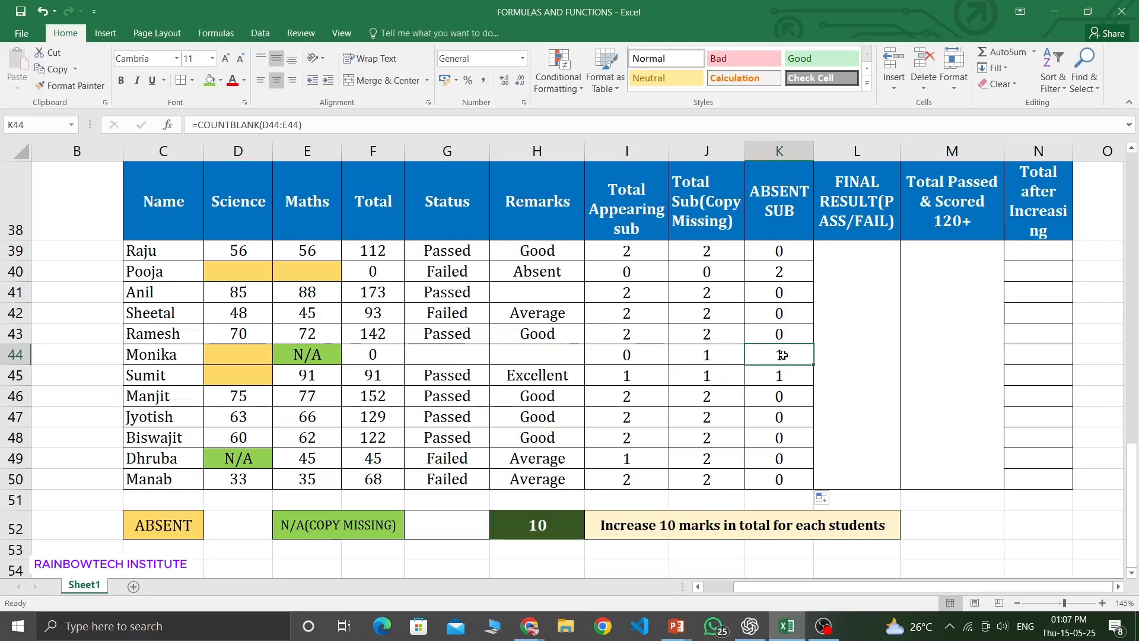
pyautogui.click(246, 380)
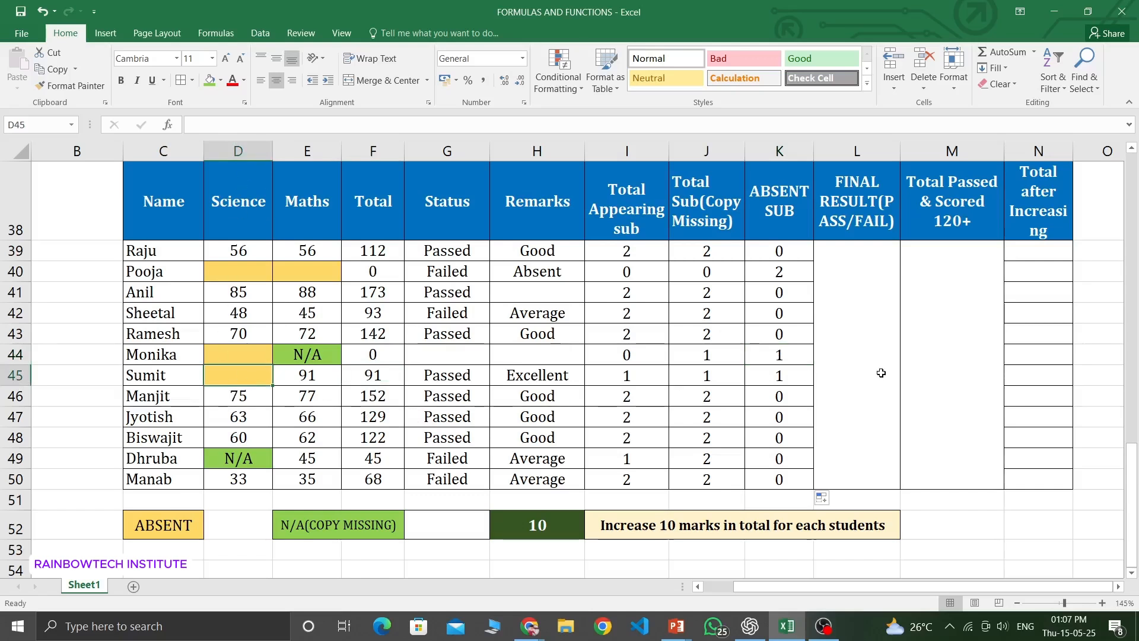
pyautogui.click(779, 381)
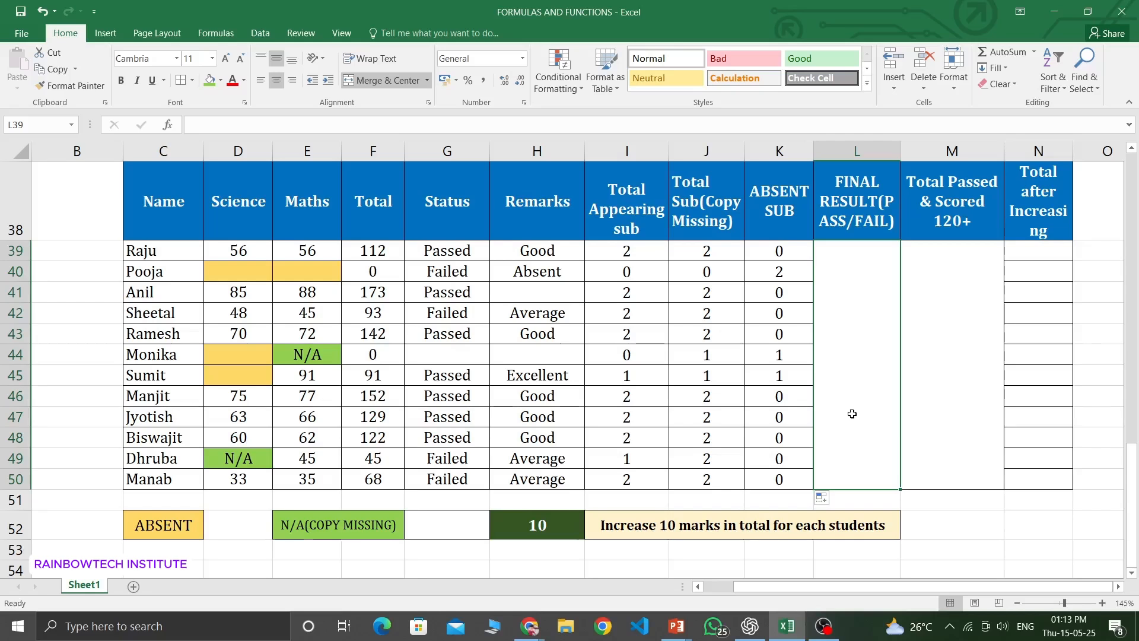
# Review the table data in D39:K50 and the Status entries in G39:G50 as the basis for the FINAL RESULT(PASS/FAIL) column.
pyautogui.moveTo(223, 251); pyautogui.dragTo(780, 477)
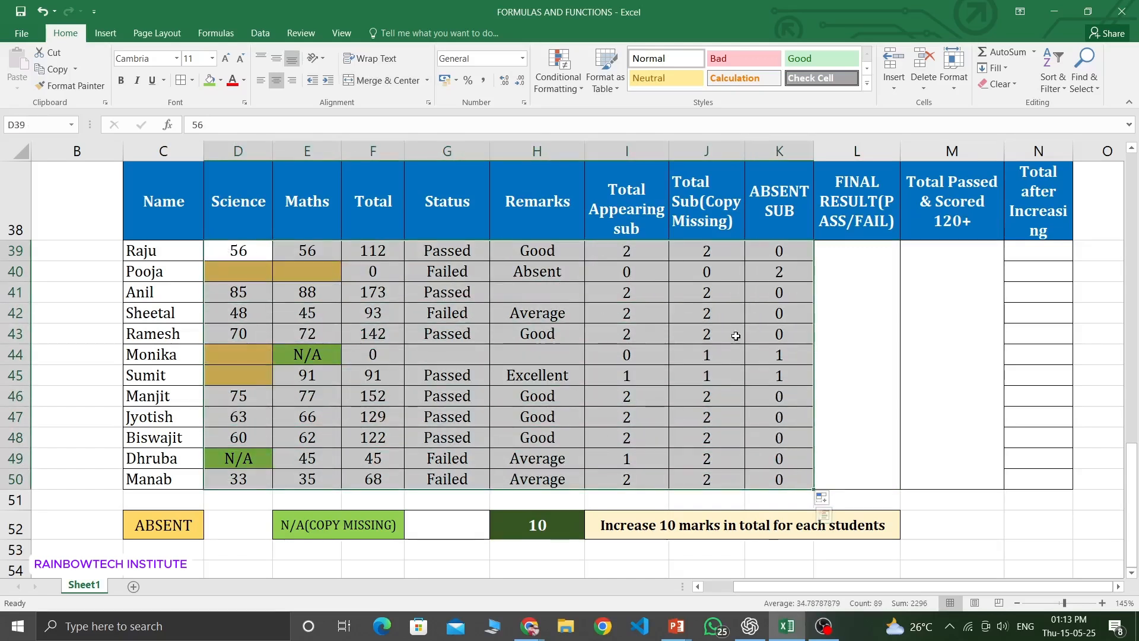
pyautogui.click(854, 352)
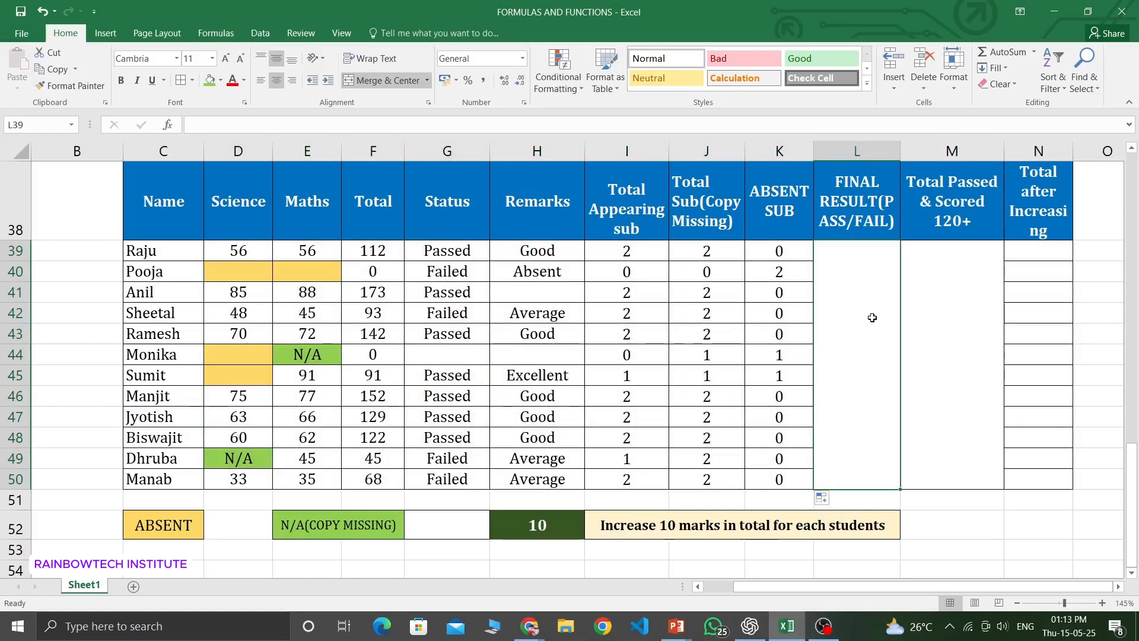
pyautogui.click(460, 251)
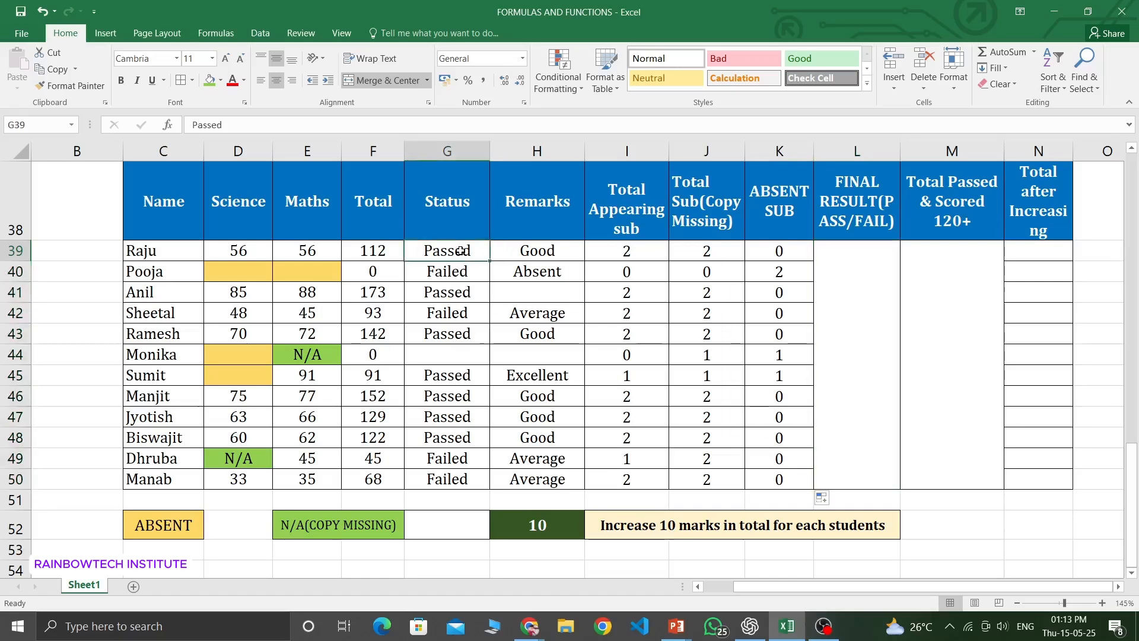
pyautogui.moveTo(460, 251); pyautogui.dragTo(474, 469)
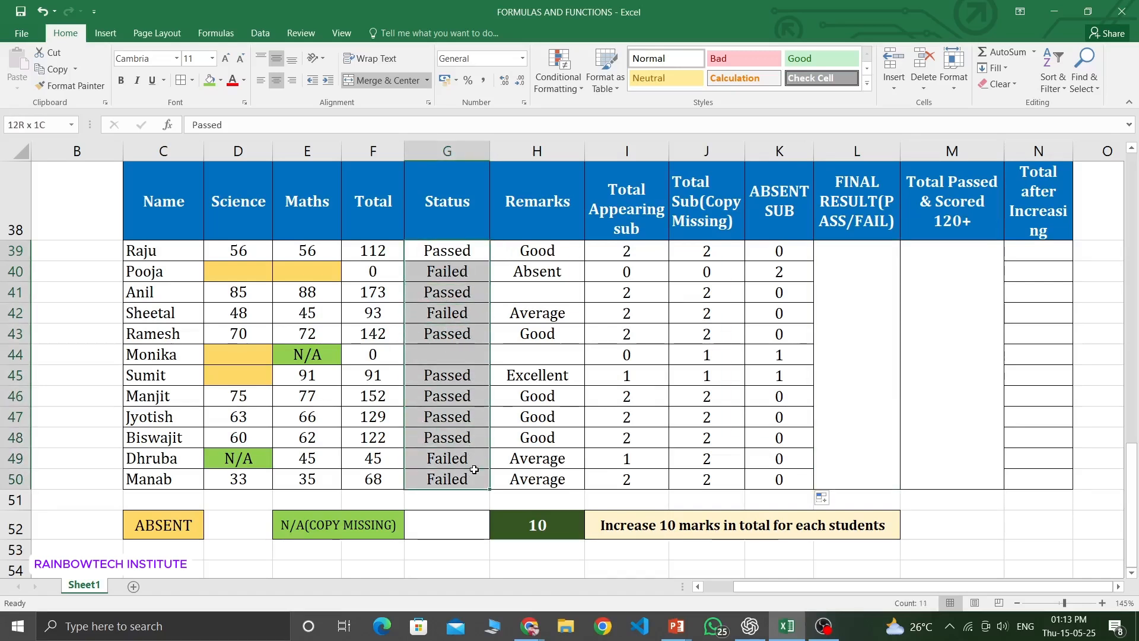
pyautogui.click(877, 316)
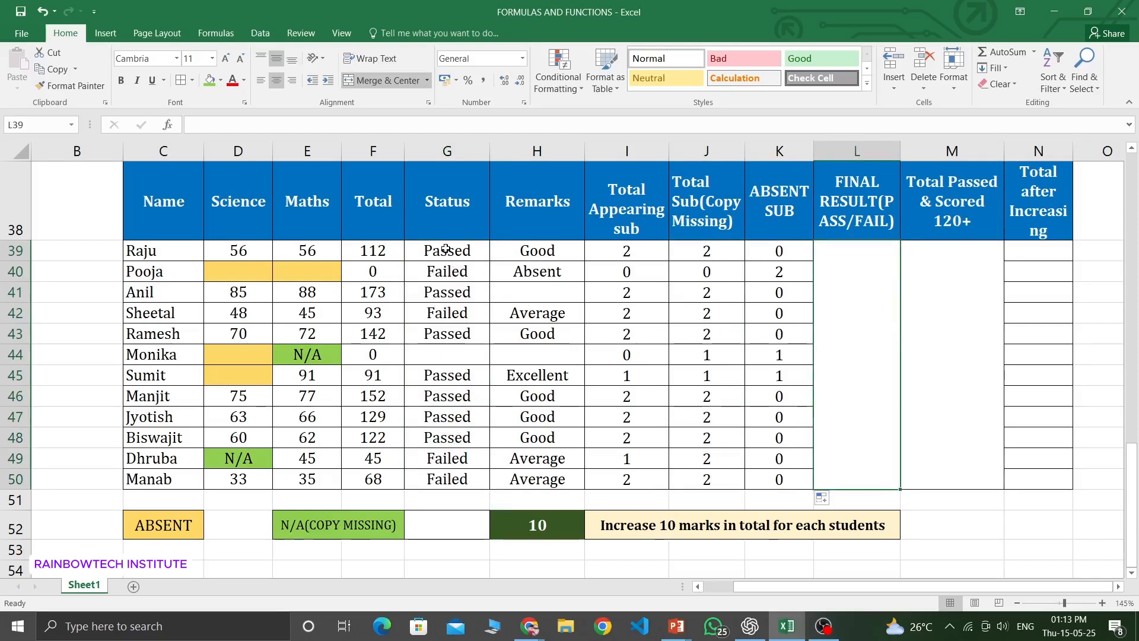
pyautogui.moveTo(450, 260); pyautogui.dragTo(444, 472)
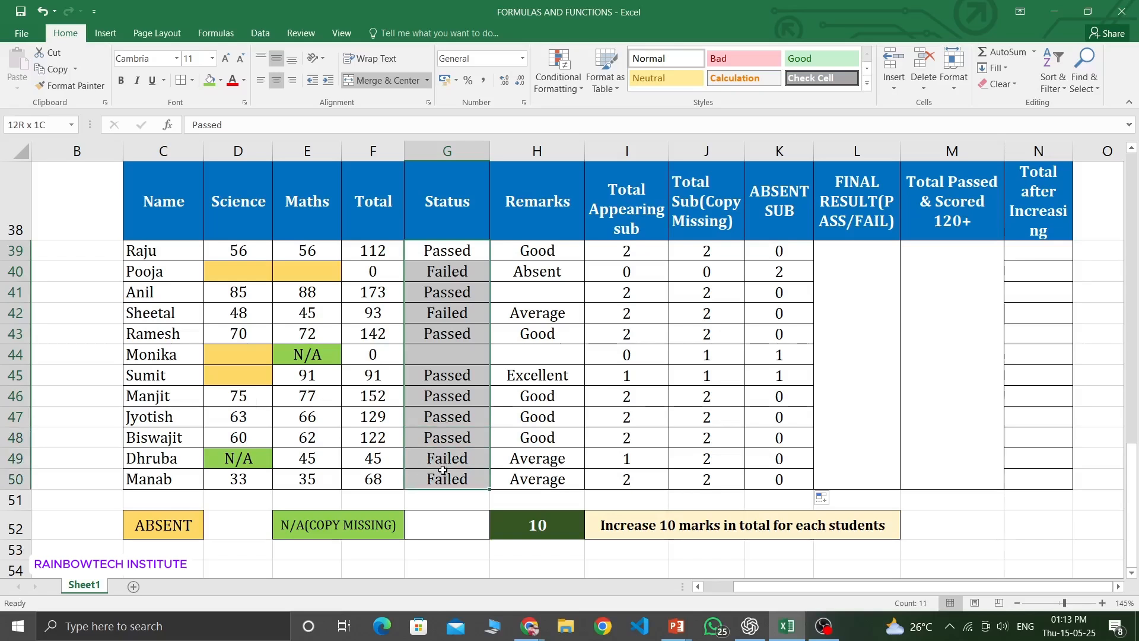
pyautogui.click(447, 252)
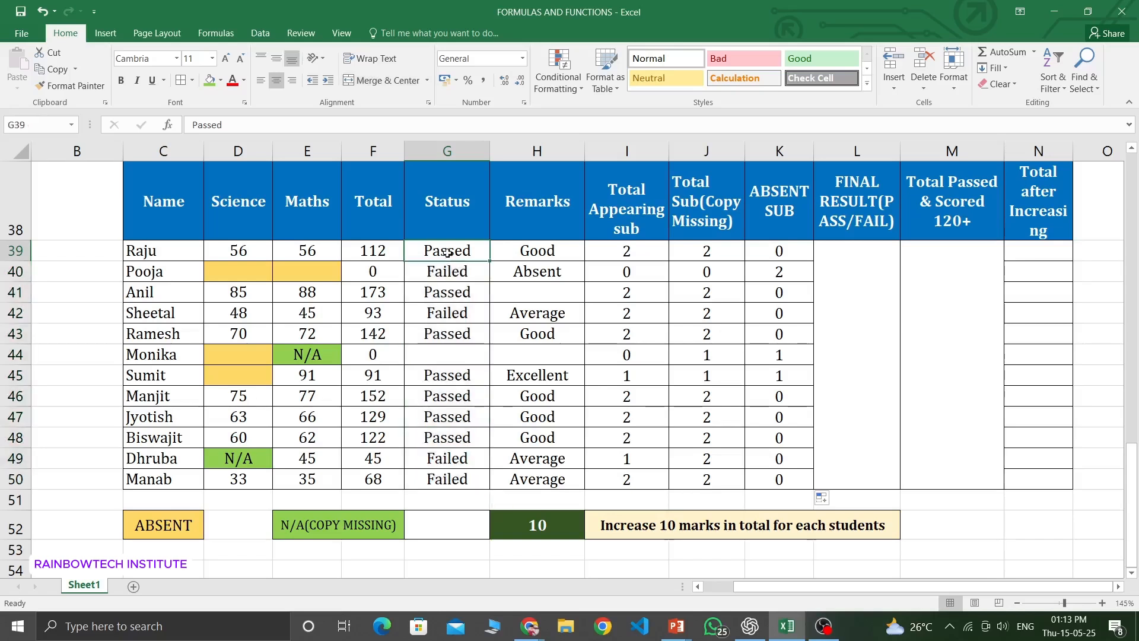
pyautogui.moveTo(454, 251); pyautogui.dragTo(448, 481)
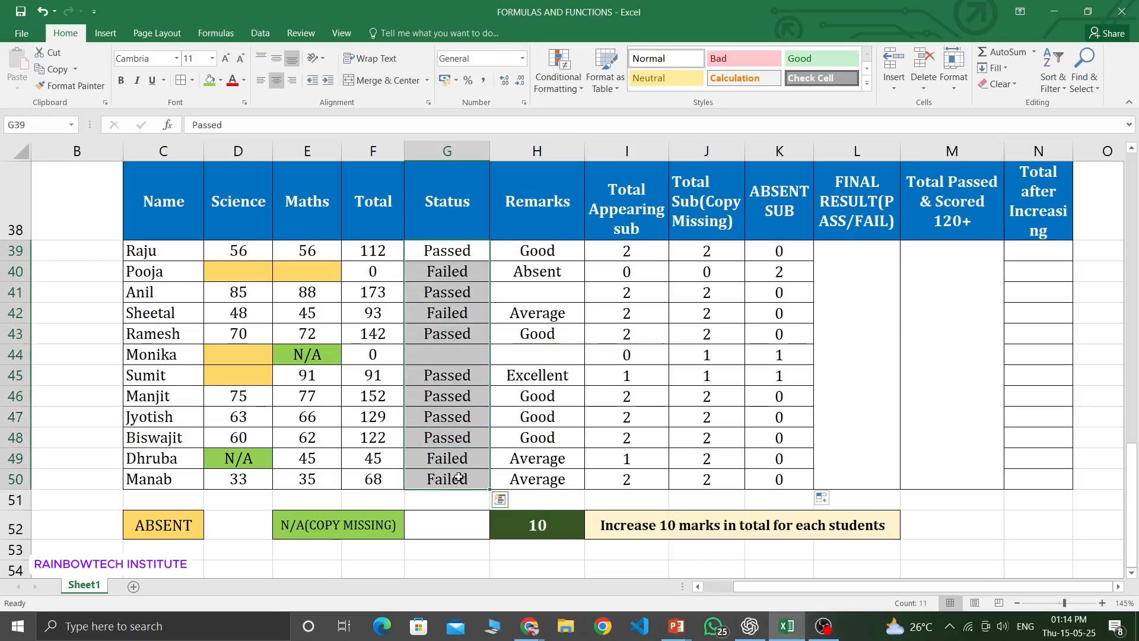
# Count the passed students in the FINAL RESULT(PASS/FAIL) cell L39 with =COUNTIF(G39:G50, "PASSED").
pyautogui.click(848, 350)
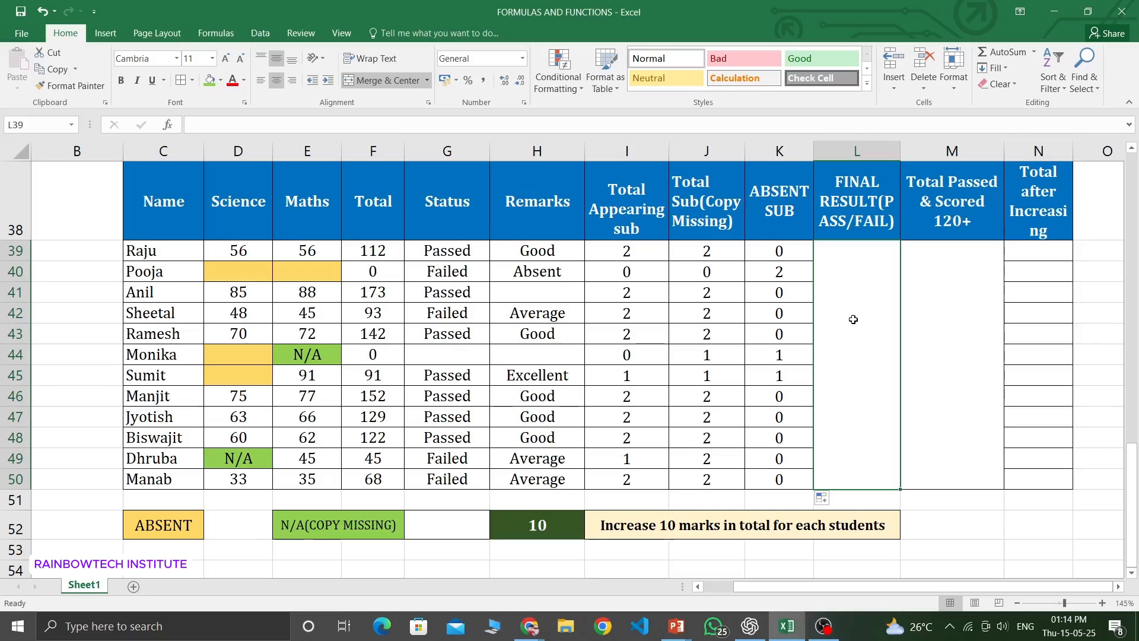
pyautogui.write('=')
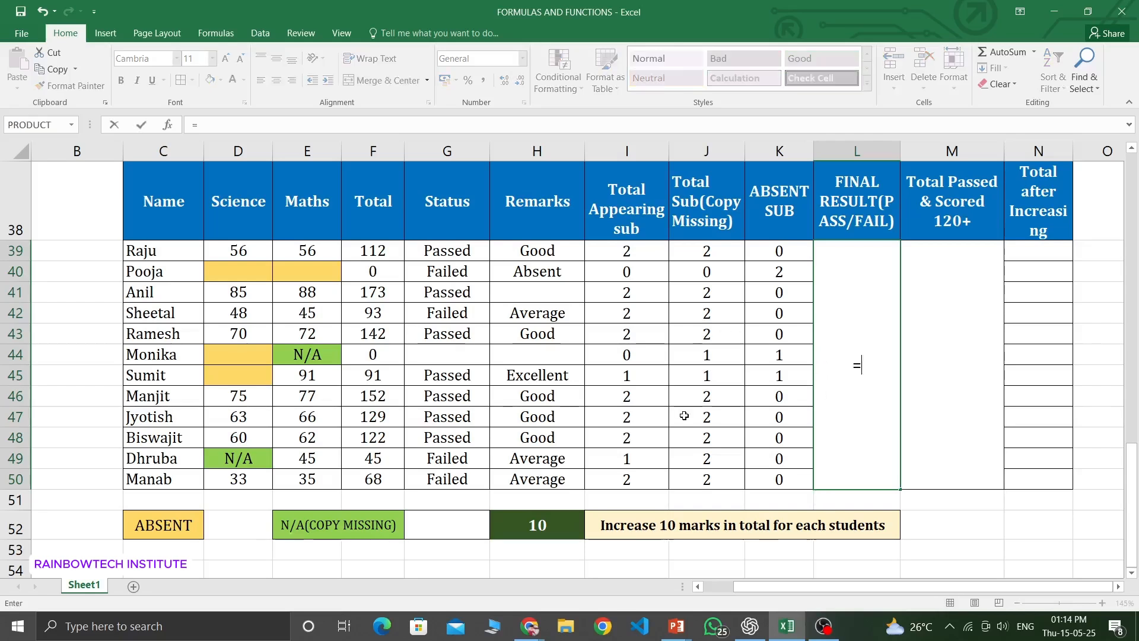
pyautogui.write('CO')
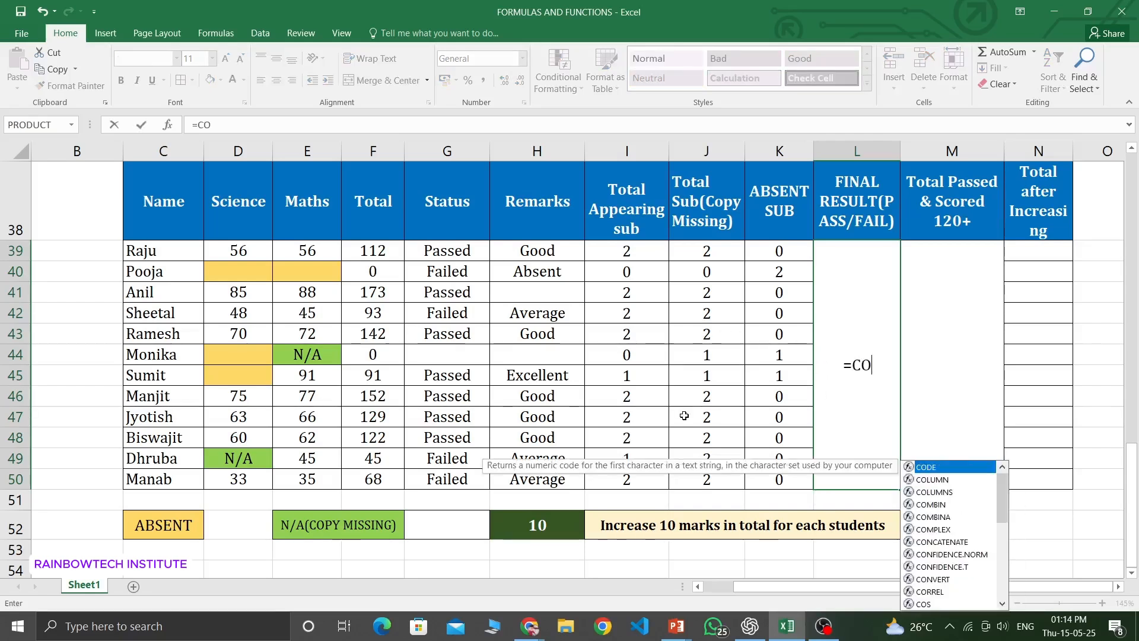
pyautogui.write('UNTIF(')
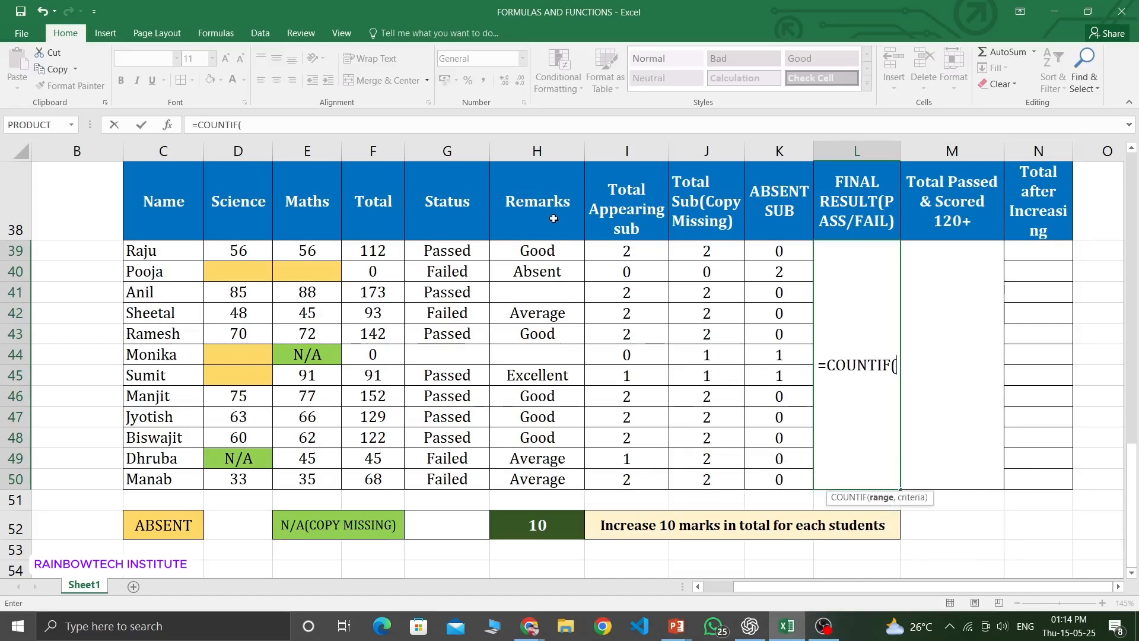
pyautogui.click(455, 249)
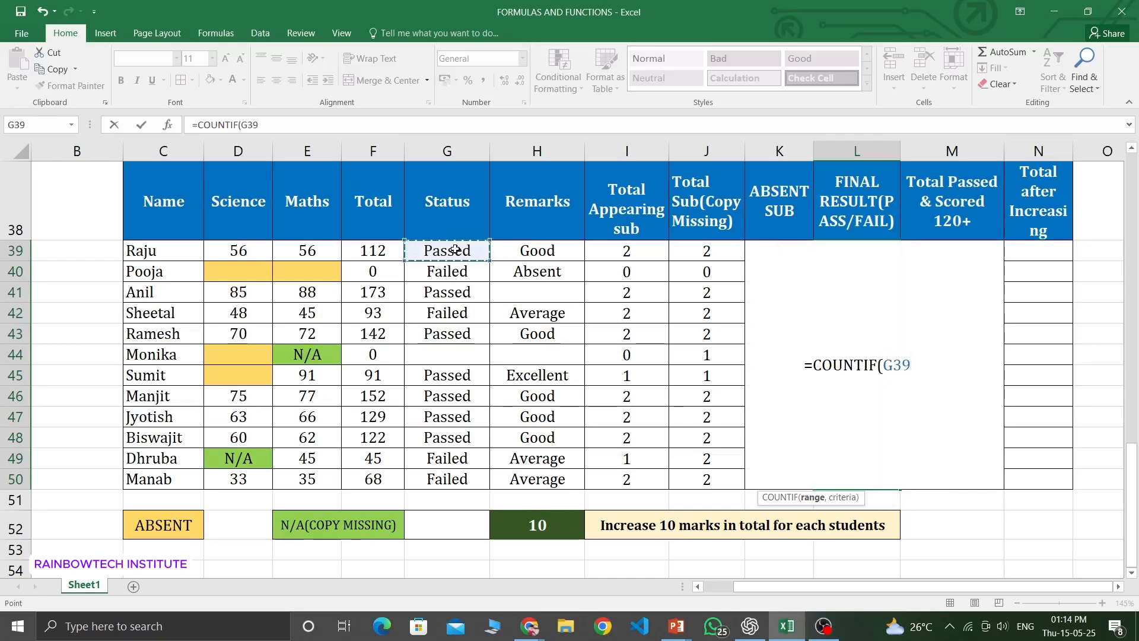
pyautogui.moveTo(455, 250); pyautogui.dragTo(448, 479)
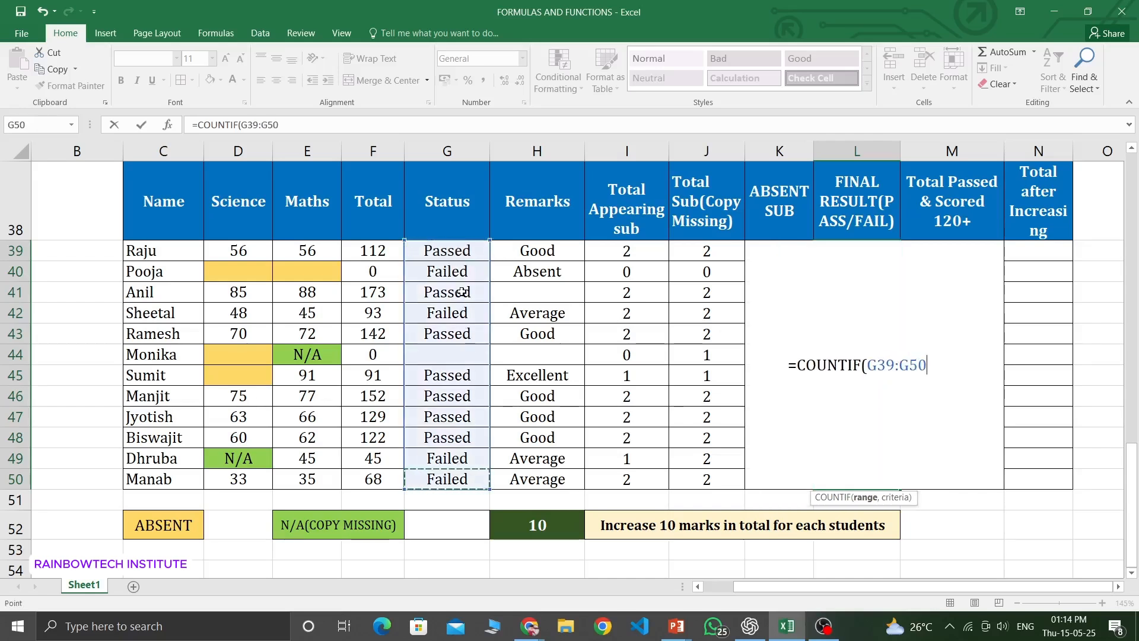
pyautogui.write(', ')
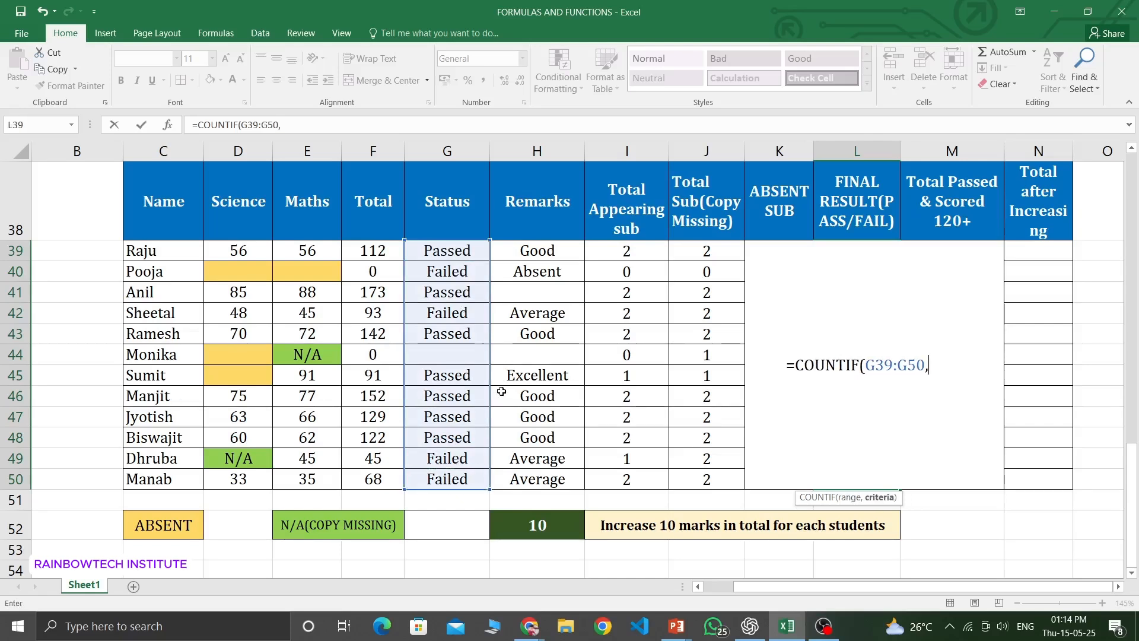
pyautogui.write('"')
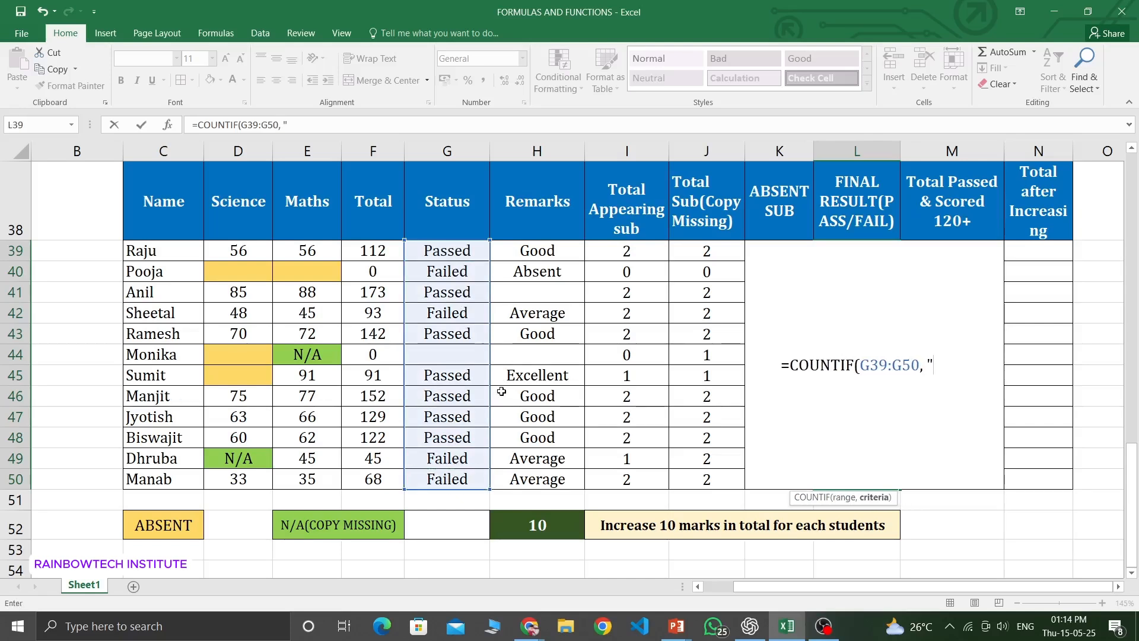
pyautogui.write('P')
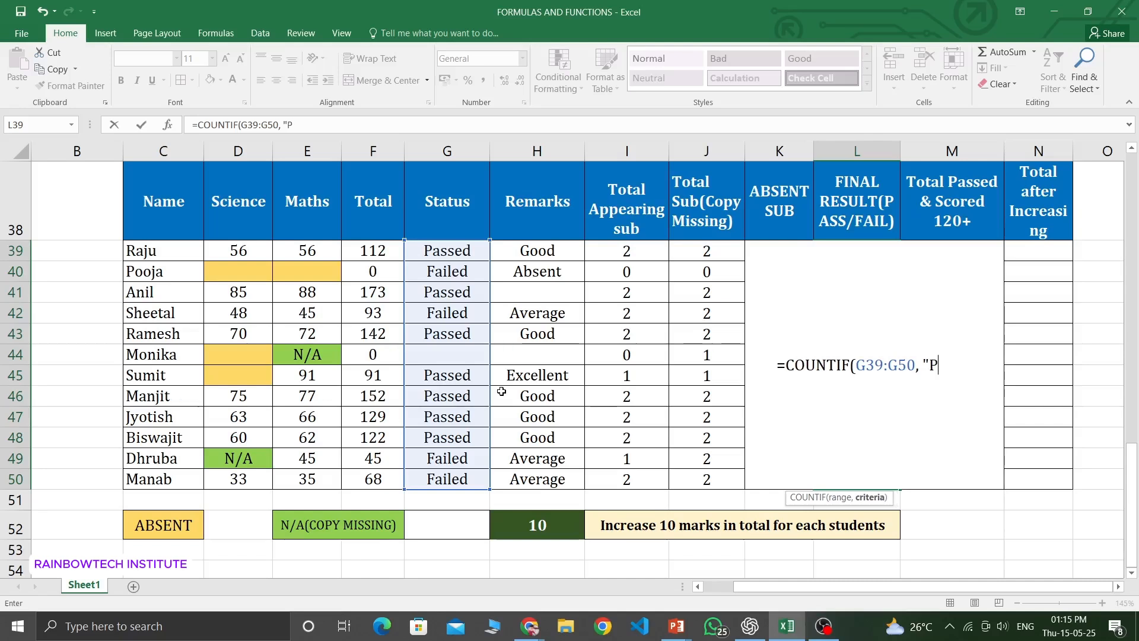
pyautogui.write('ASSE')
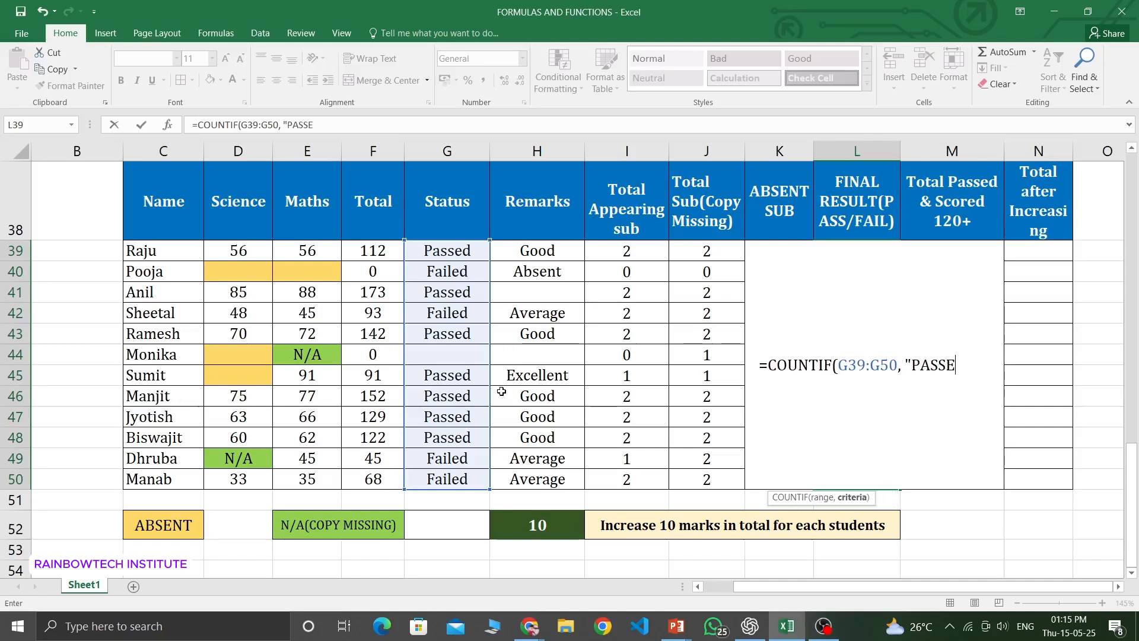
pyautogui.write('D")')
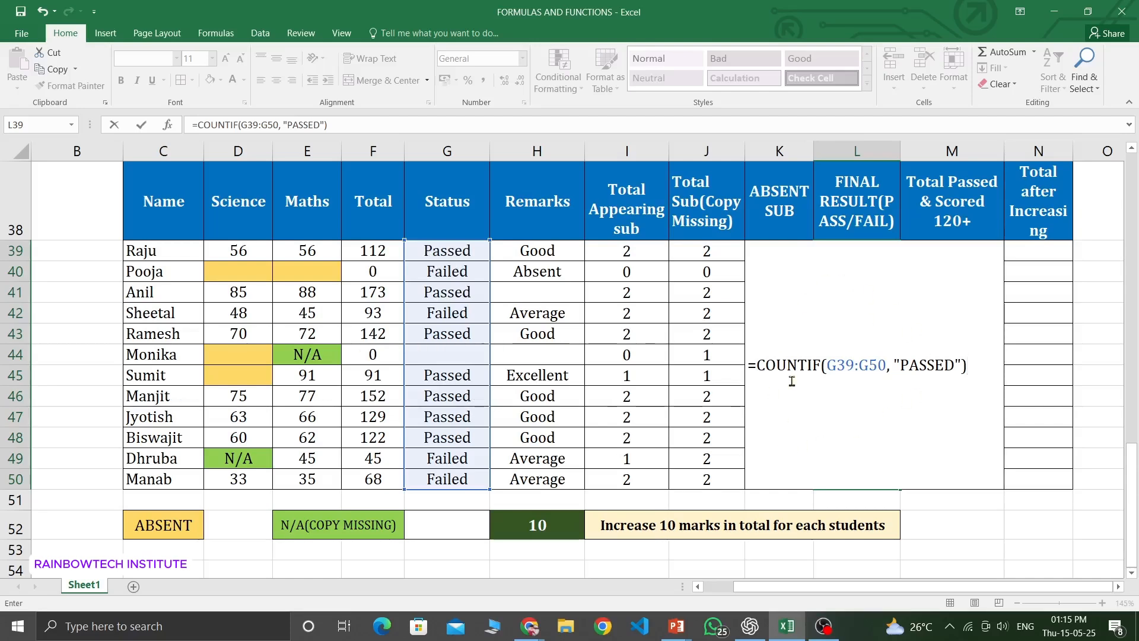
pyautogui.press('Return')
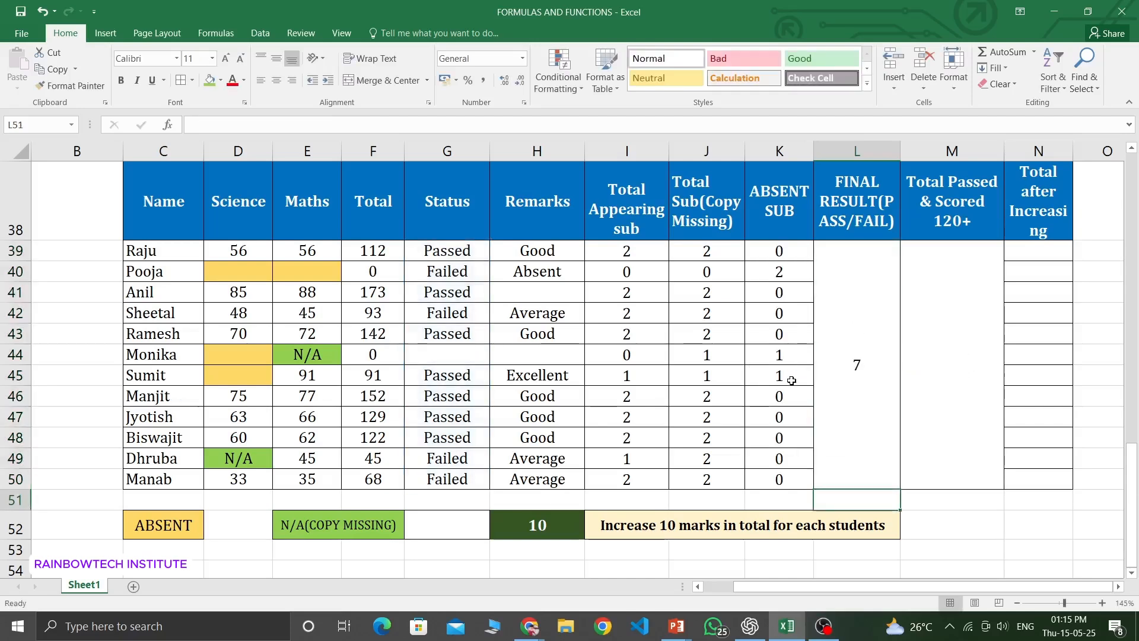
# Check the passed count in L39 against each Passed entry in the Status range G39:G50.
pyautogui.click(833, 353)
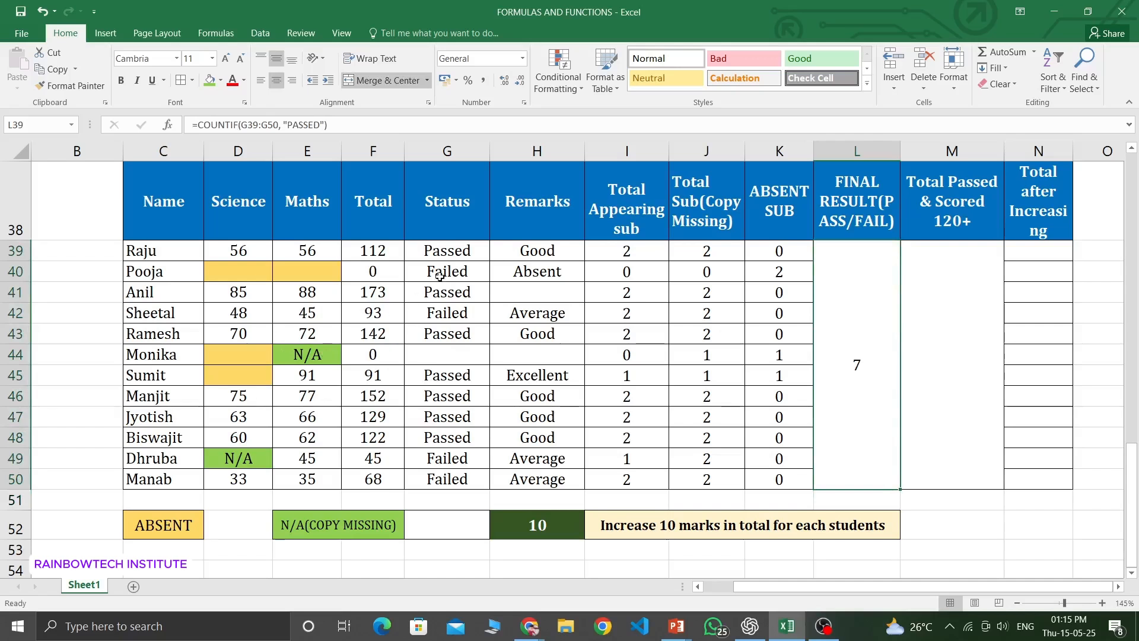
pyautogui.click(447, 253)
pyautogui.moveTo(448, 253); pyautogui.dragTo(451, 480)
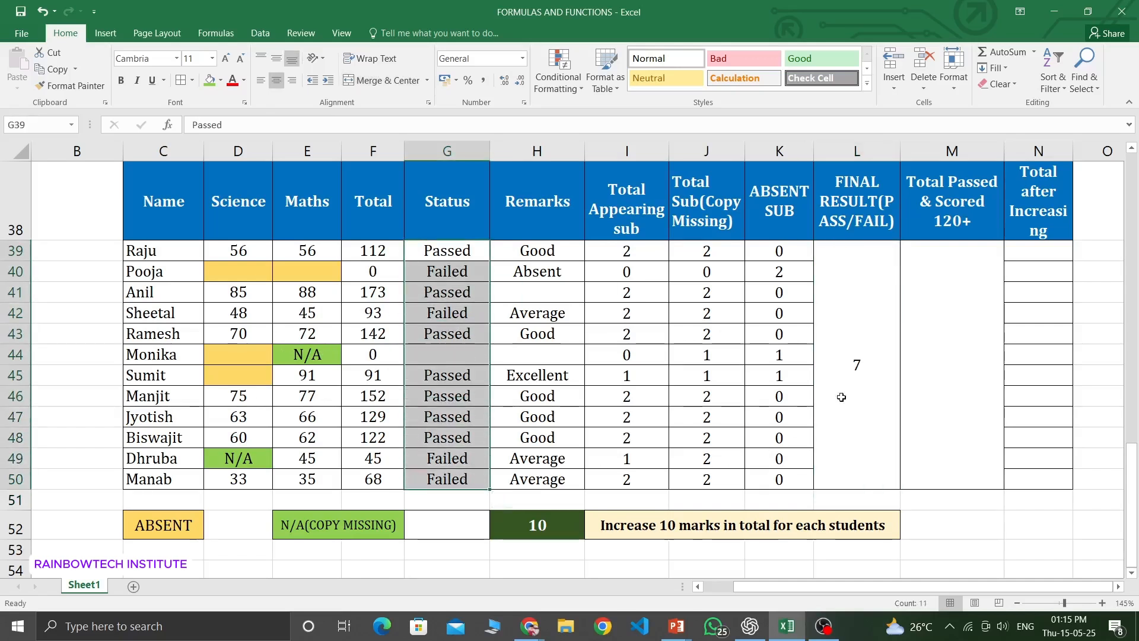
pyautogui.click(868, 353)
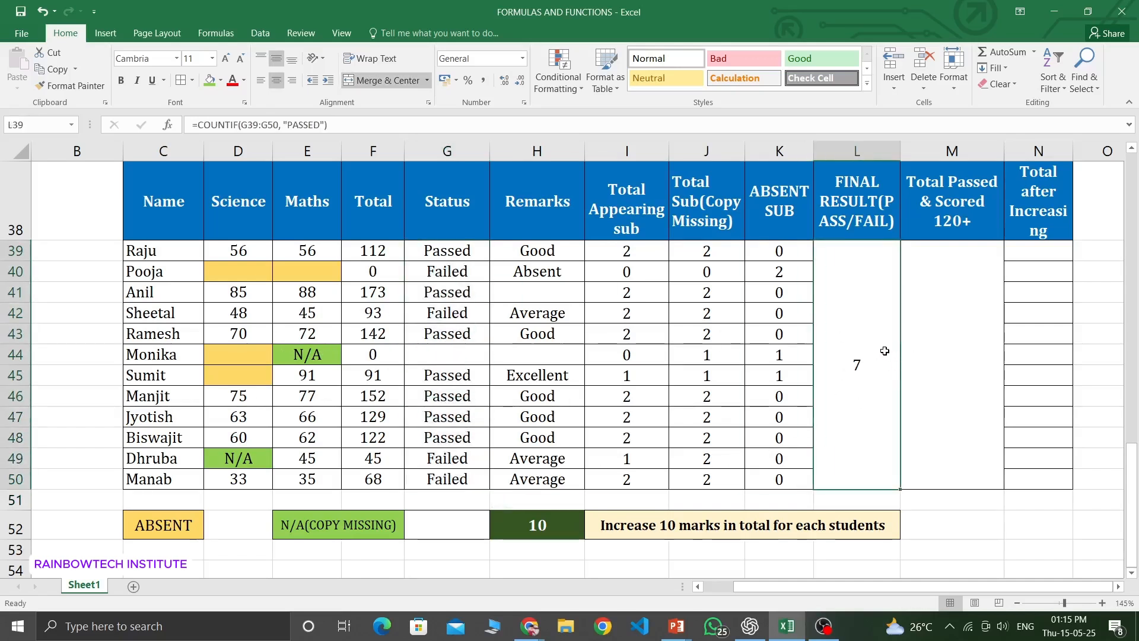
pyautogui.click(466, 249)
pyautogui.click(460, 294)
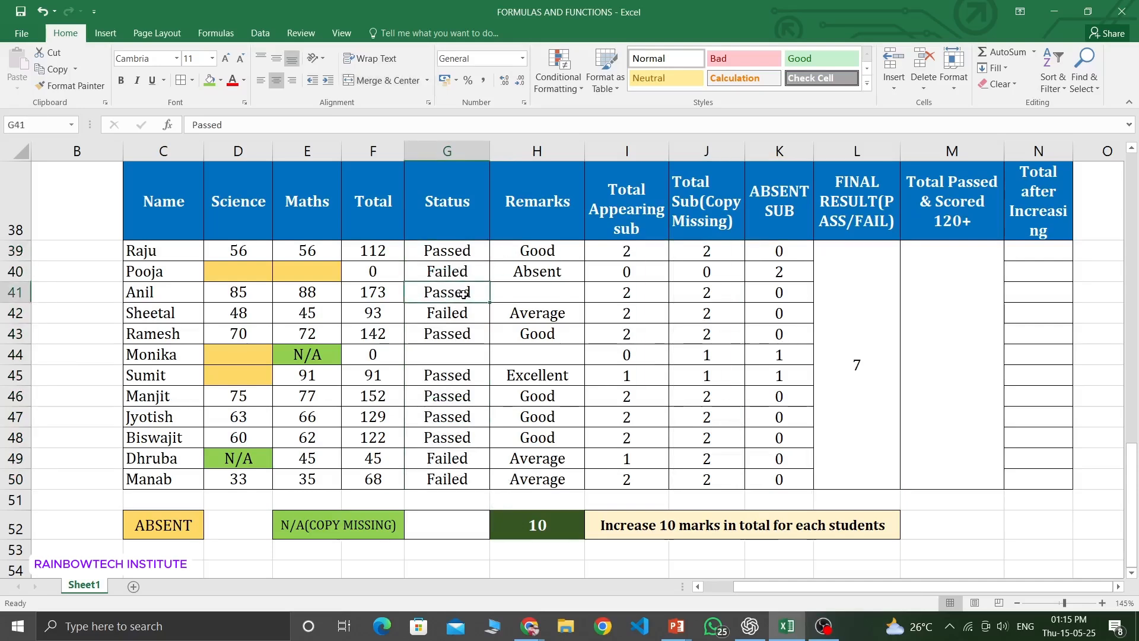
pyautogui.click(464, 332)
pyautogui.click(459, 379)
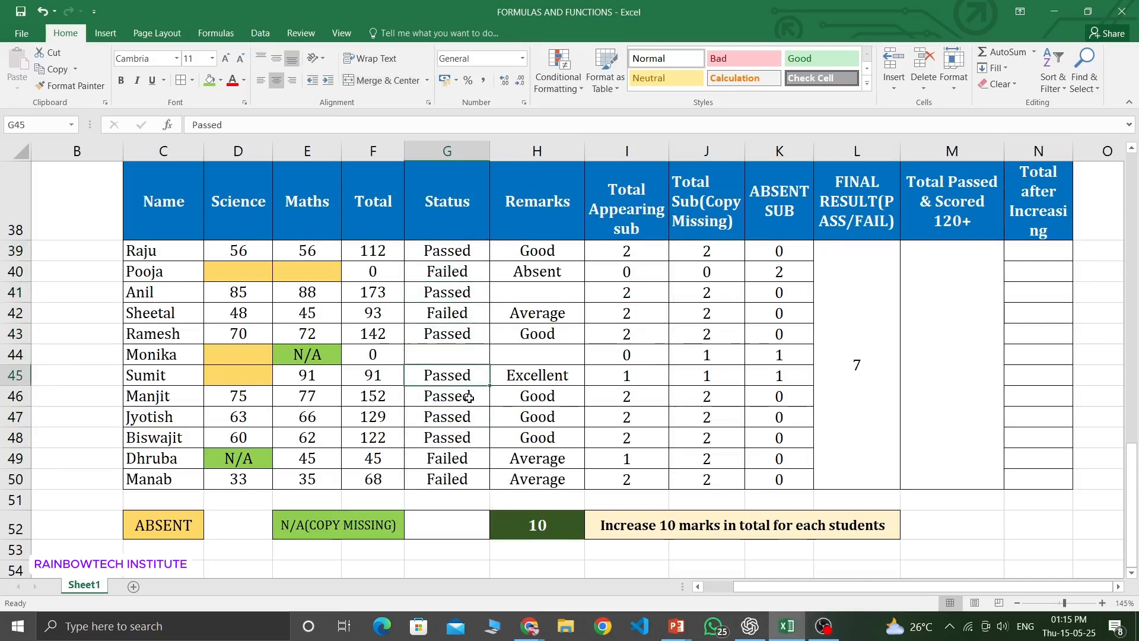
pyautogui.click(466, 397)
pyautogui.click(460, 417)
pyautogui.click(459, 438)
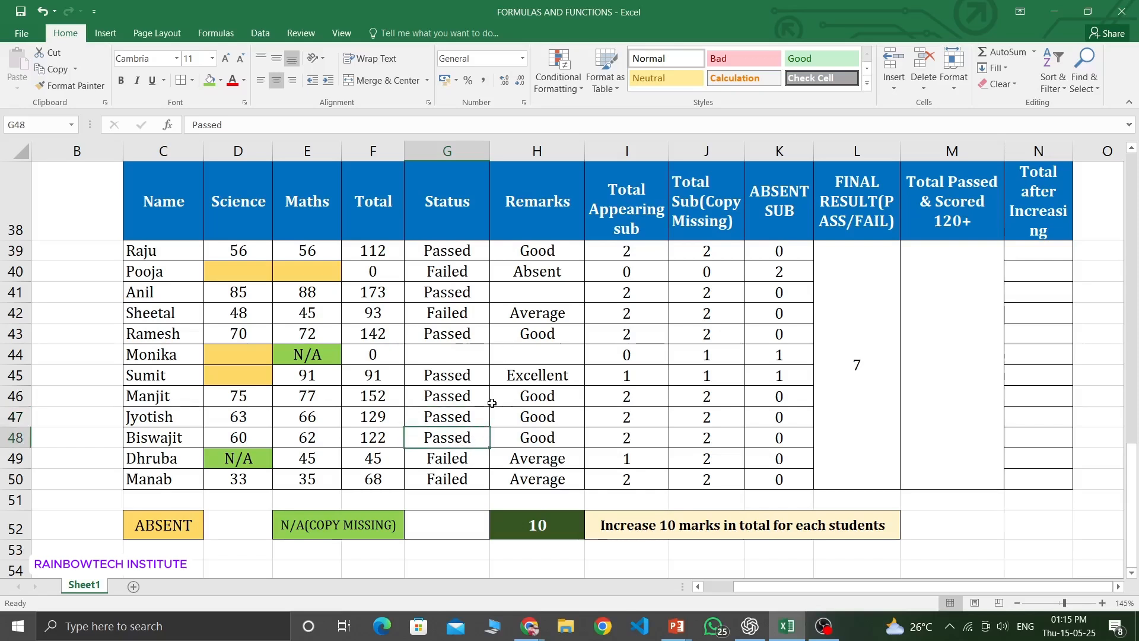
# Replace the formula in the FINAL RESULT(PASS/FAIL) cell L39 with =COUNTIF(G39:G50, "FAILED") to count the failed students.
pyautogui.click(859, 368)
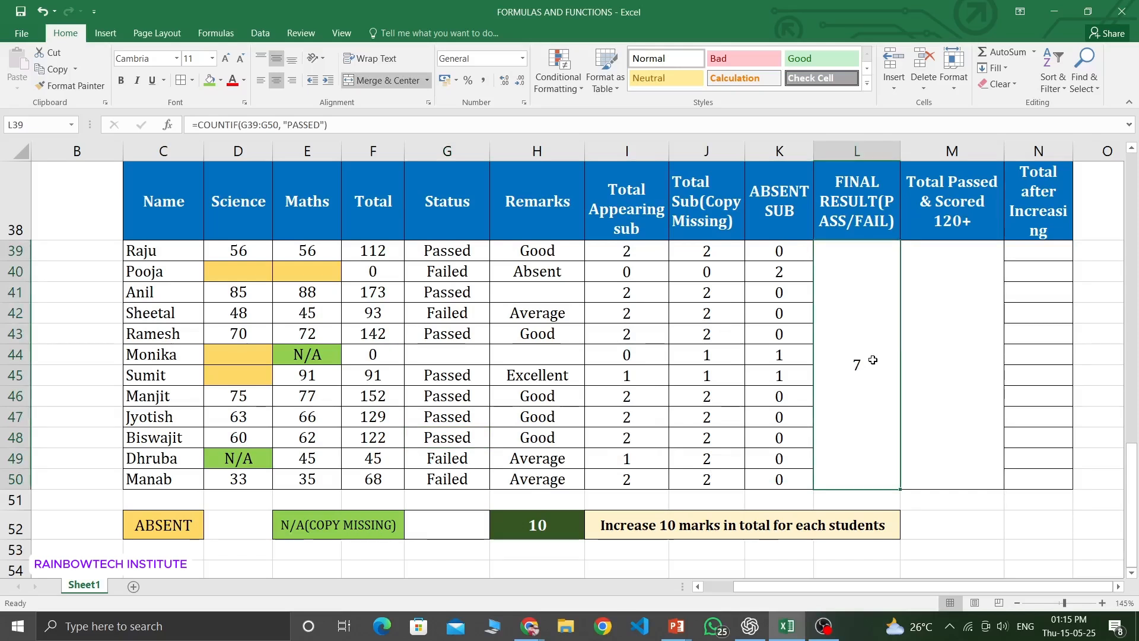
pyautogui.press('Delete')
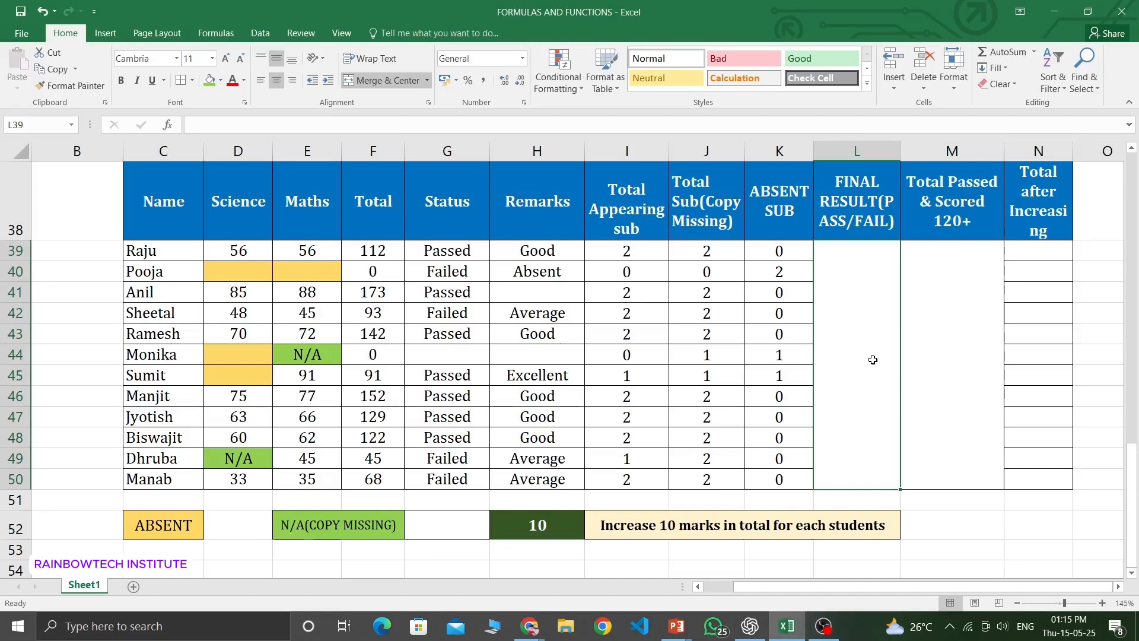
pyautogui.write('=C')
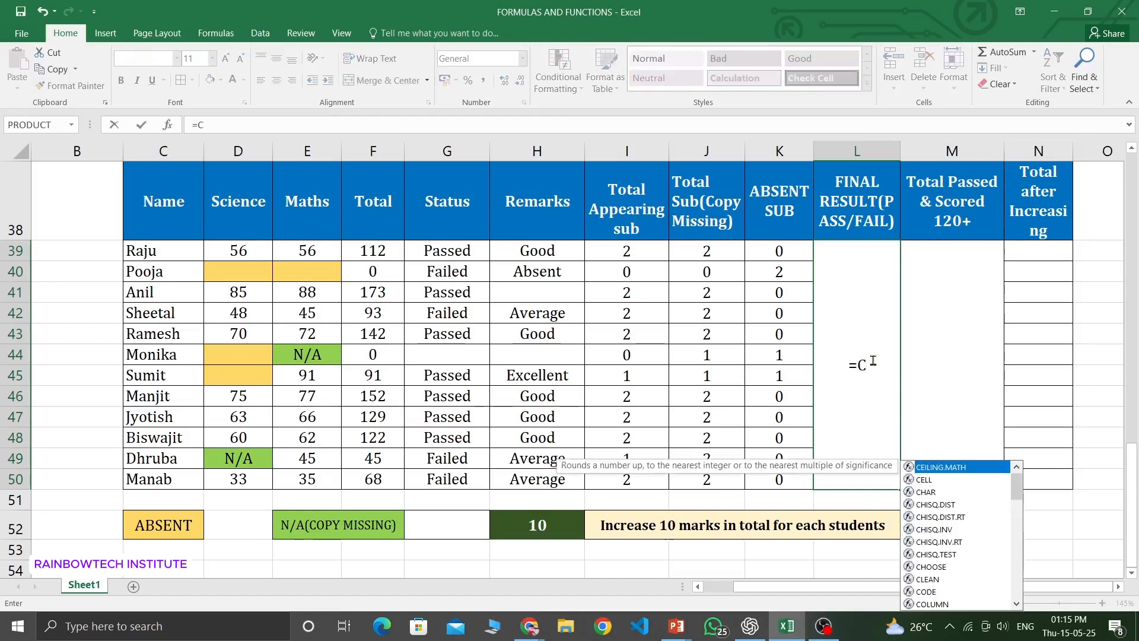
pyautogui.write('OUNTIF')
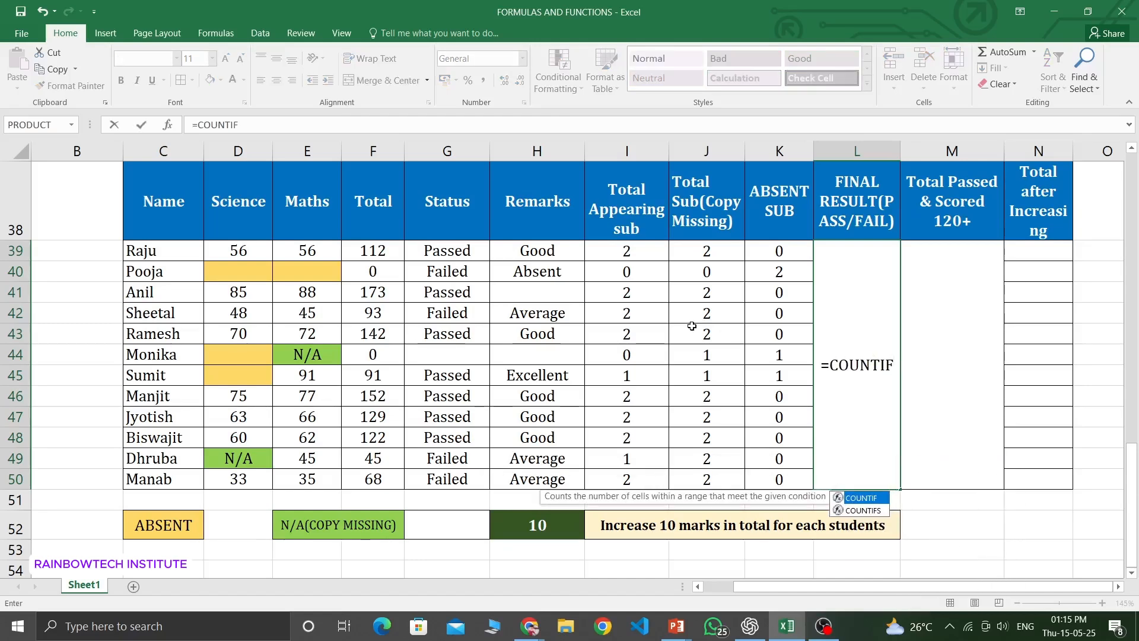
pyautogui.write('(')
pyautogui.moveTo(447, 250); pyautogui.dragTo(448, 480)
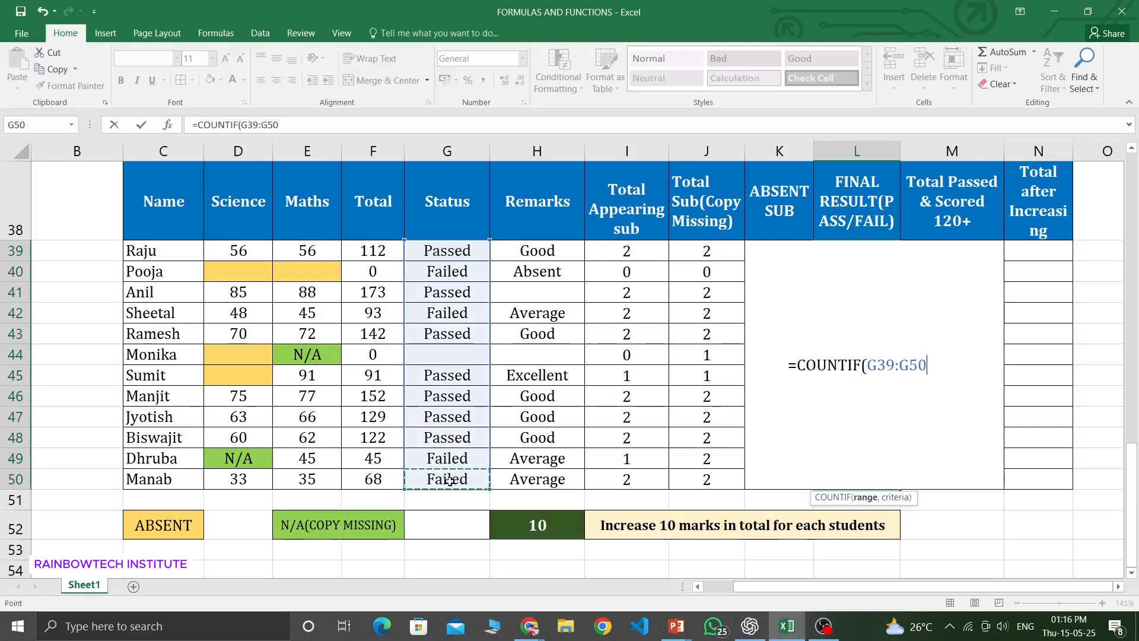
pyautogui.write(',')
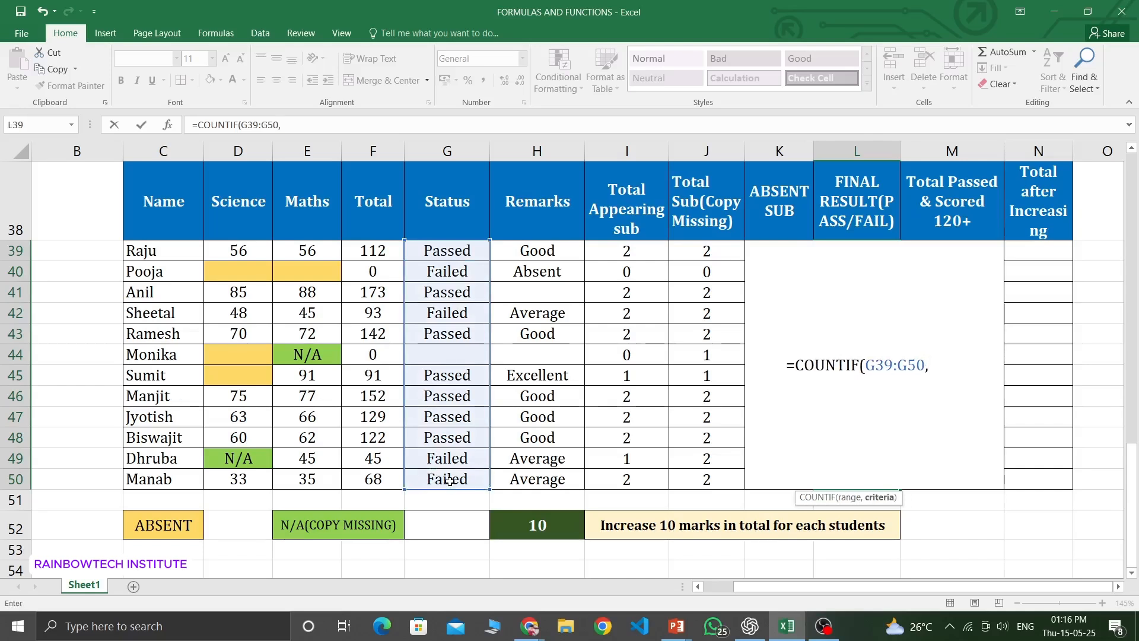
pyautogui.write(' "')
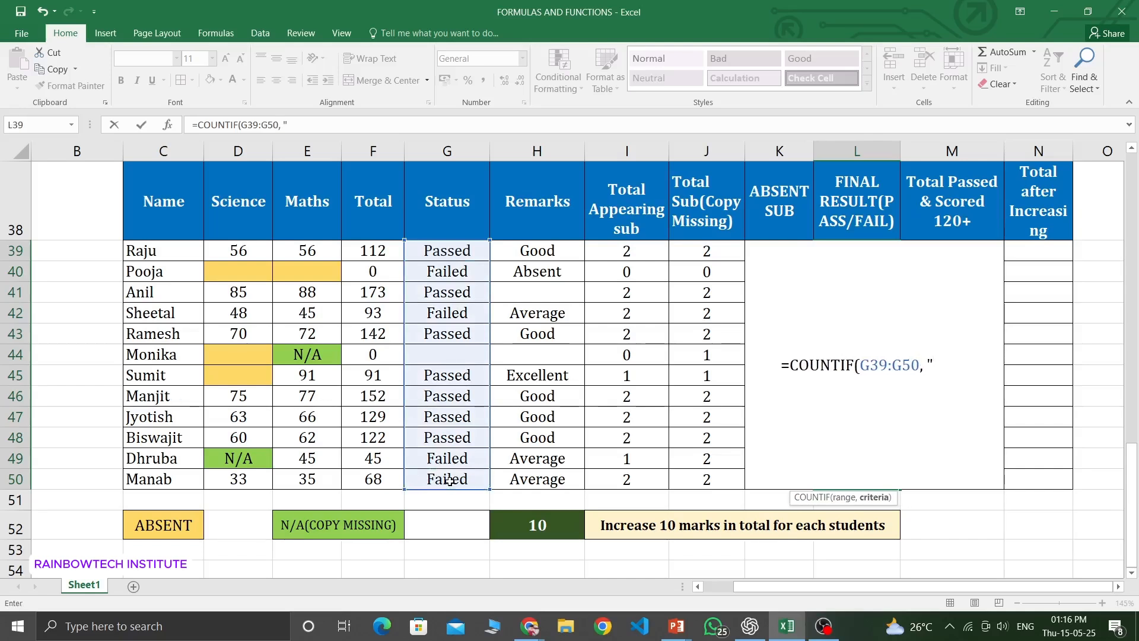
pyautogui.write('FAILED"')
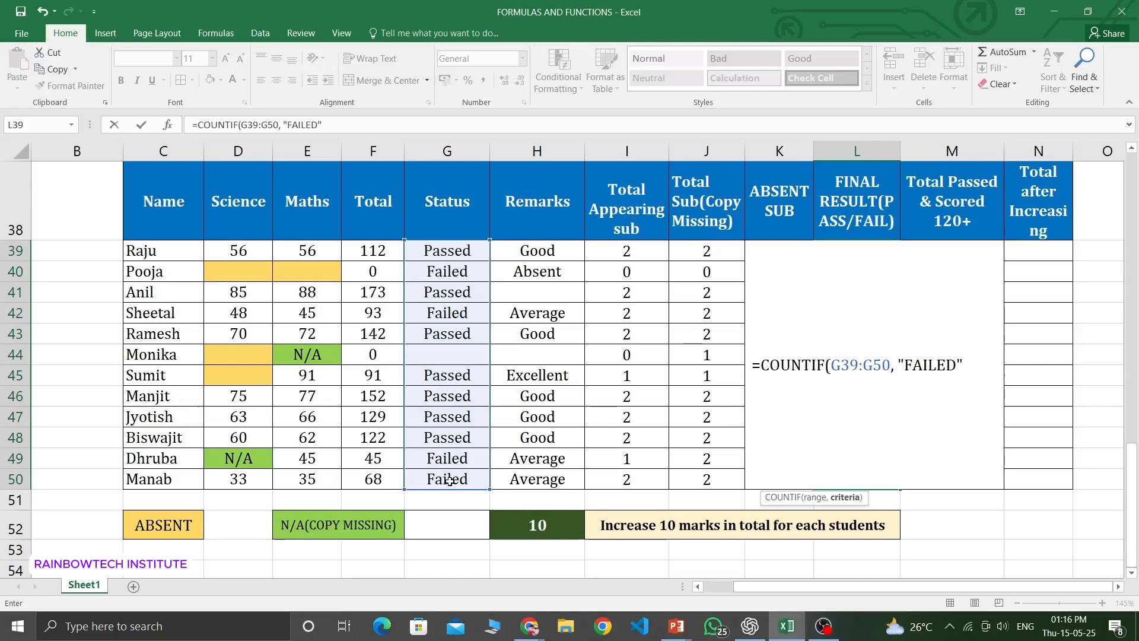
pyautogui.write(')')
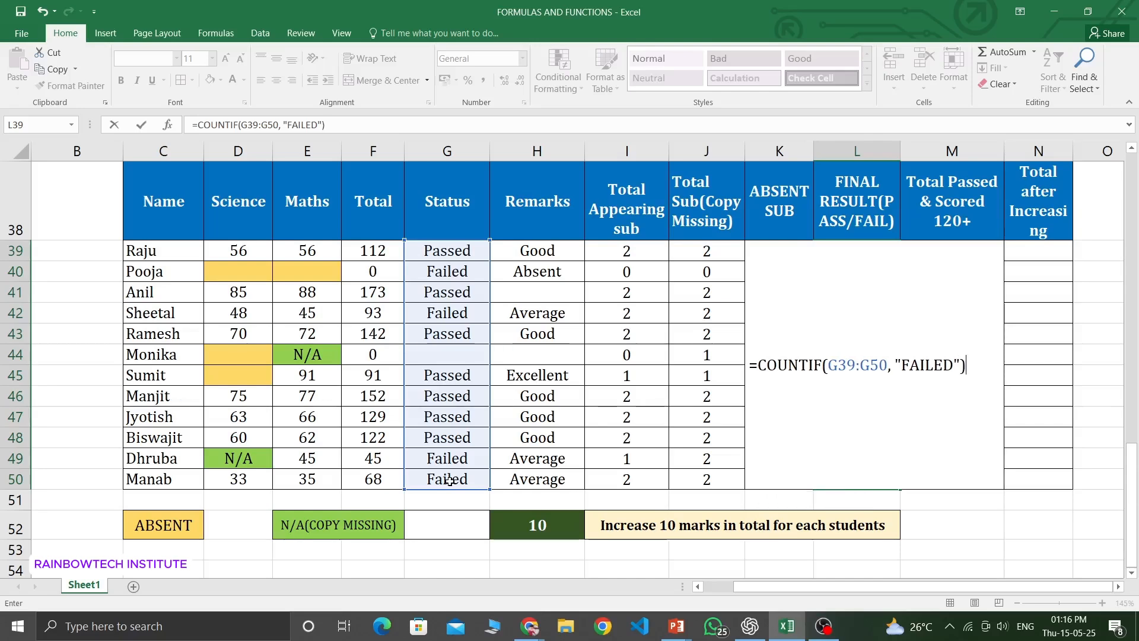
pyautogui.press('Return')
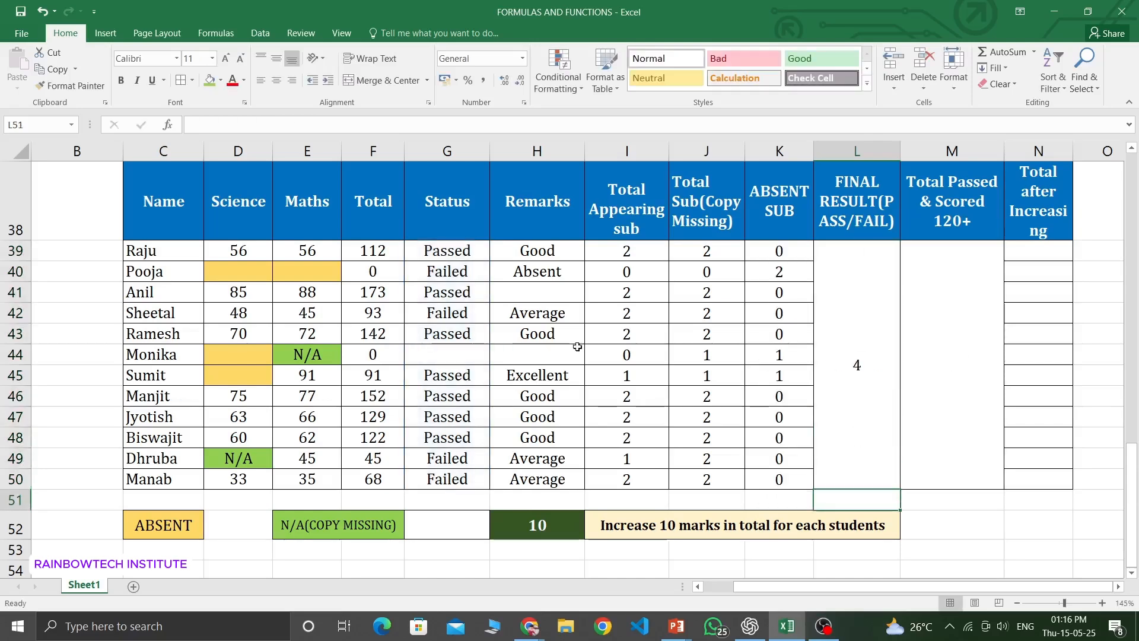
pyautogui.click(867, 380)
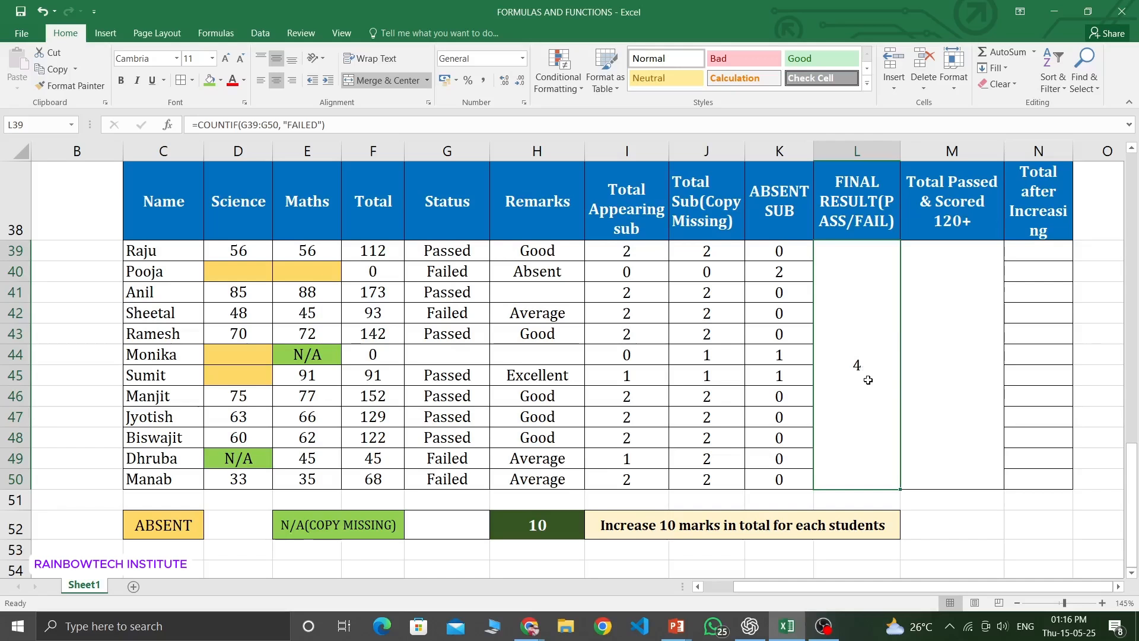
# Review the Total range F39:F50 and Status range G39:G50 as the two criteria sources for the Total Passed & Scored 120+ column.
pyautogui.click(975, 369)
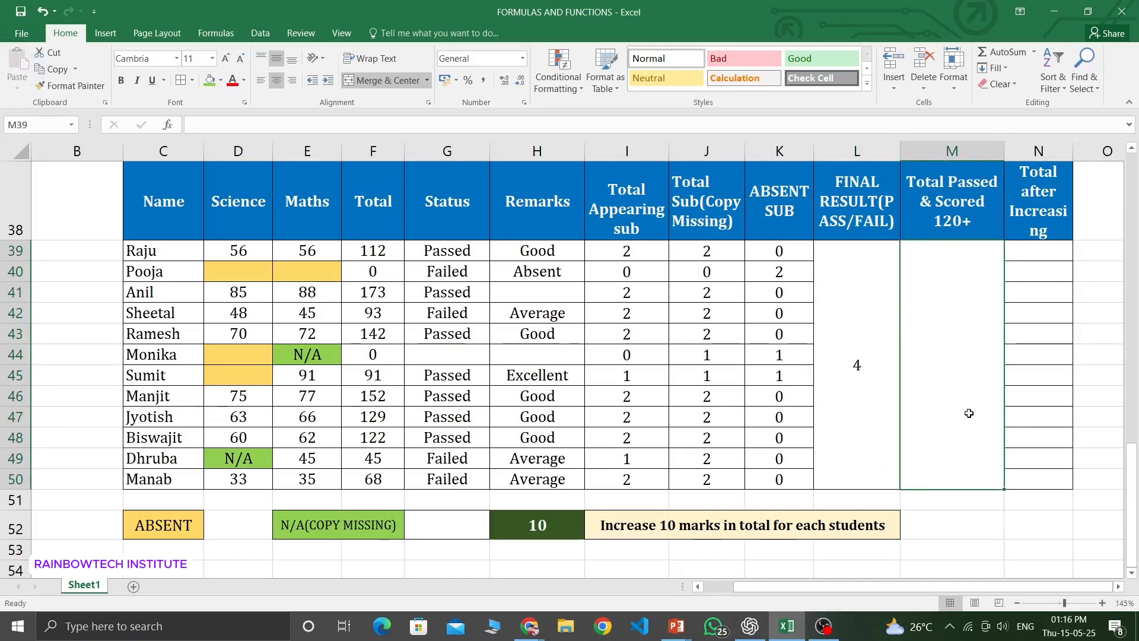
pyautogui.moveTo(372, 251); pyautogui.dragTo(376, 478)
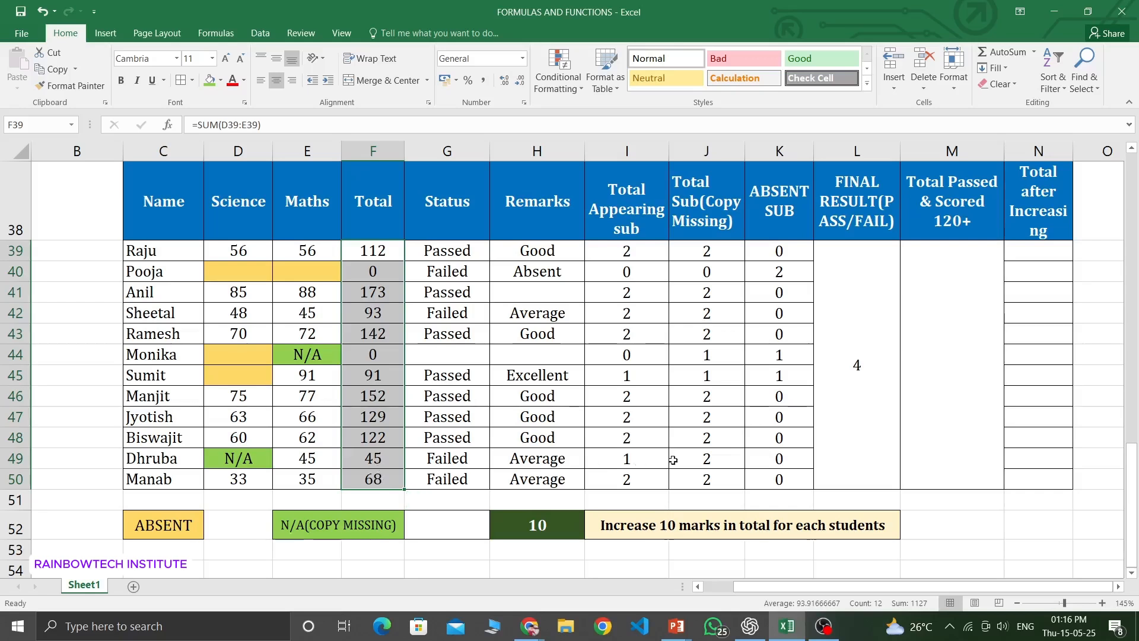
pyautogui.click(949, 382)
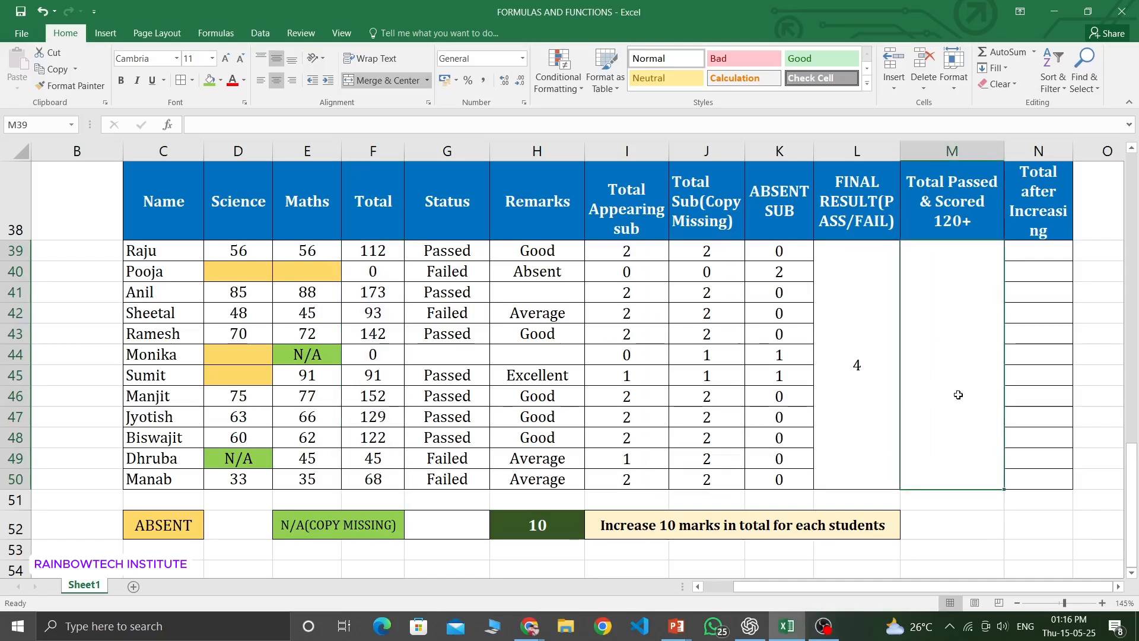
pyautogui.click(848, 350)
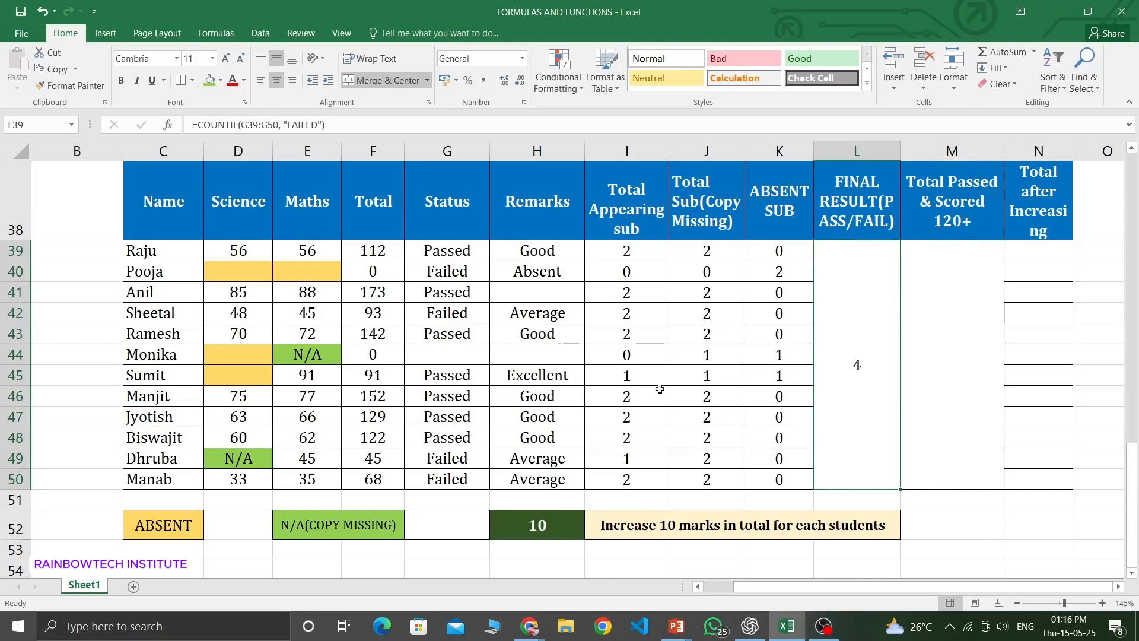
pyautogui.moveTo(448, 250); pyautogui.dragTo(447, 480)
pyautogui.click(856, 368)
pyautogui.click(955, 364)
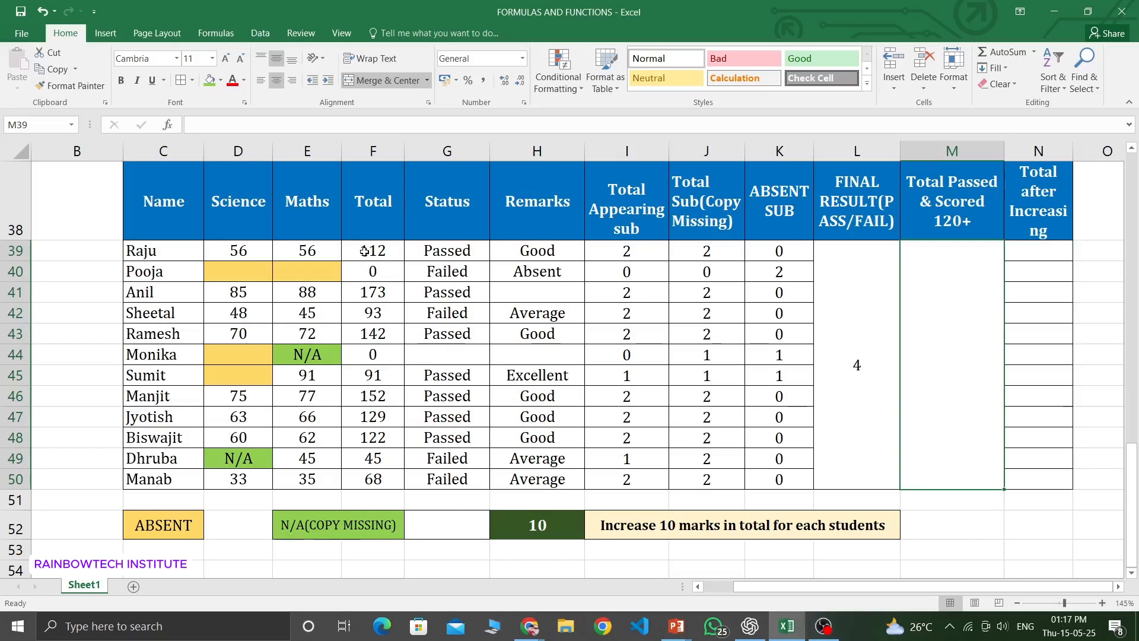
pyautogui.moveTo(363, 254); pyautogui.dragTo(376, 475)
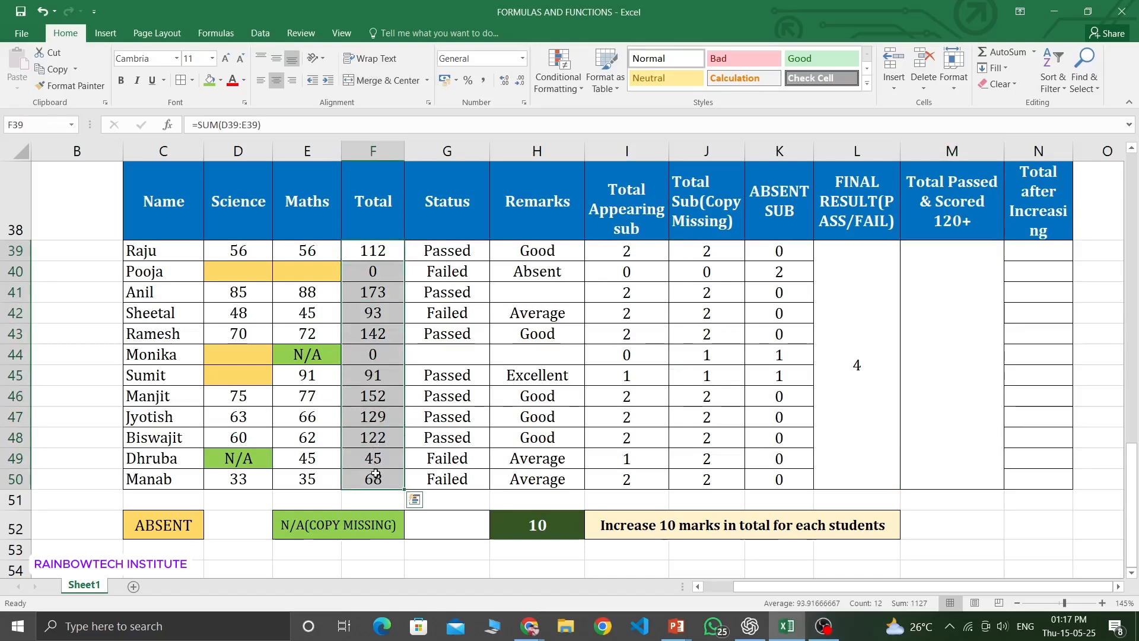
# Review the COUNTIF formula in L39, the empty cell M39, and the Total range F39:F50 and Status range G39:G50.
pyautogui.click(960, 355)
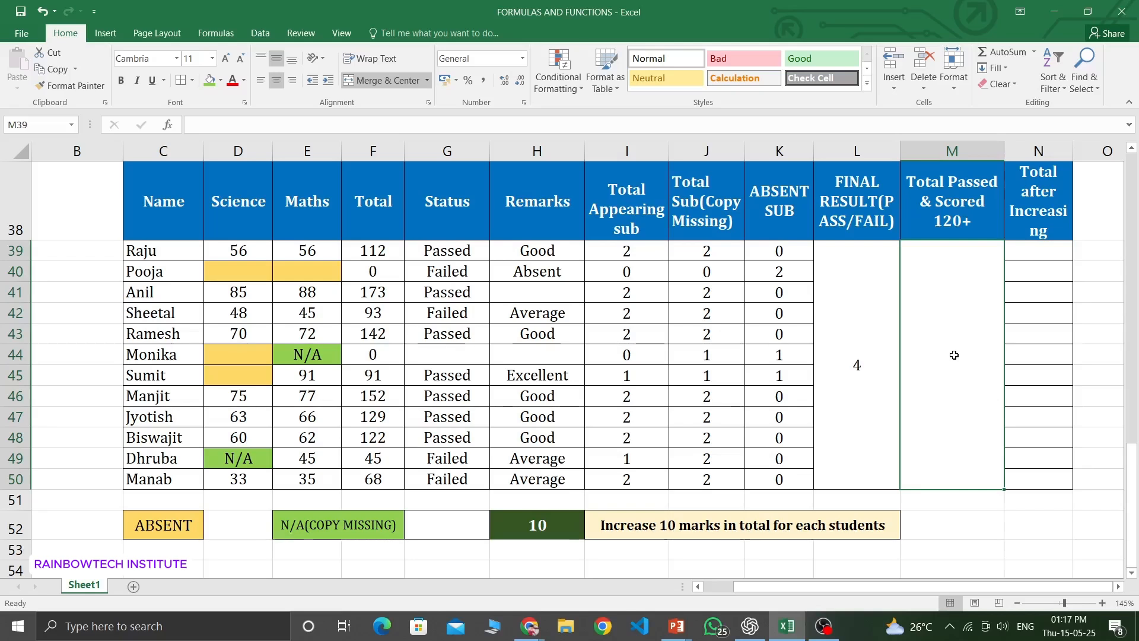
pyautogui.click(832, 359)
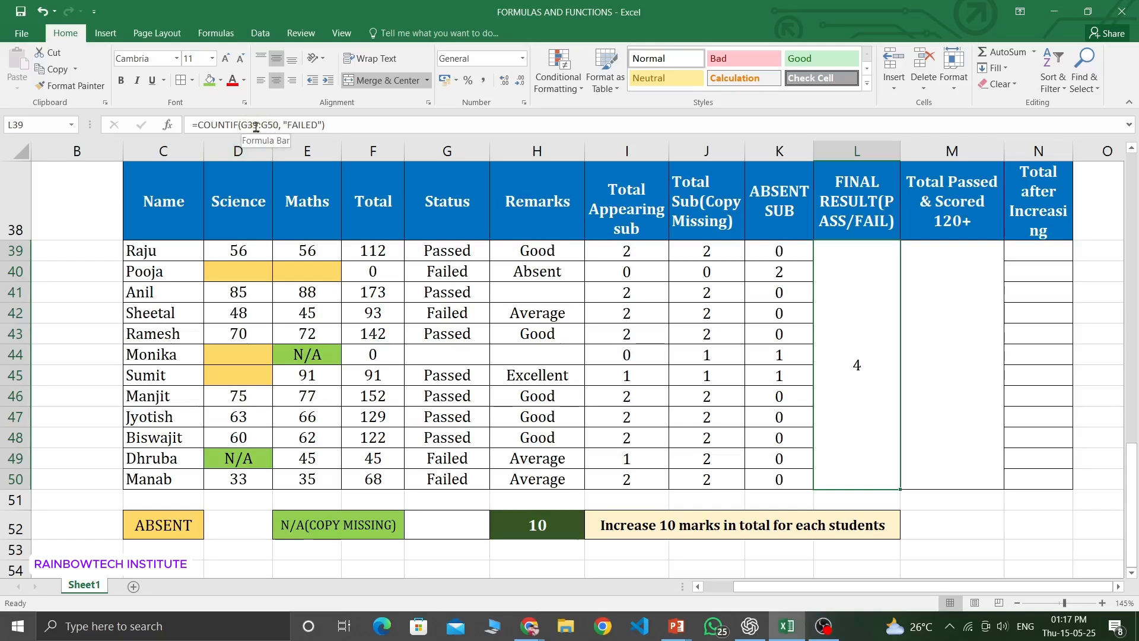
pyautogui.click(970, 363)
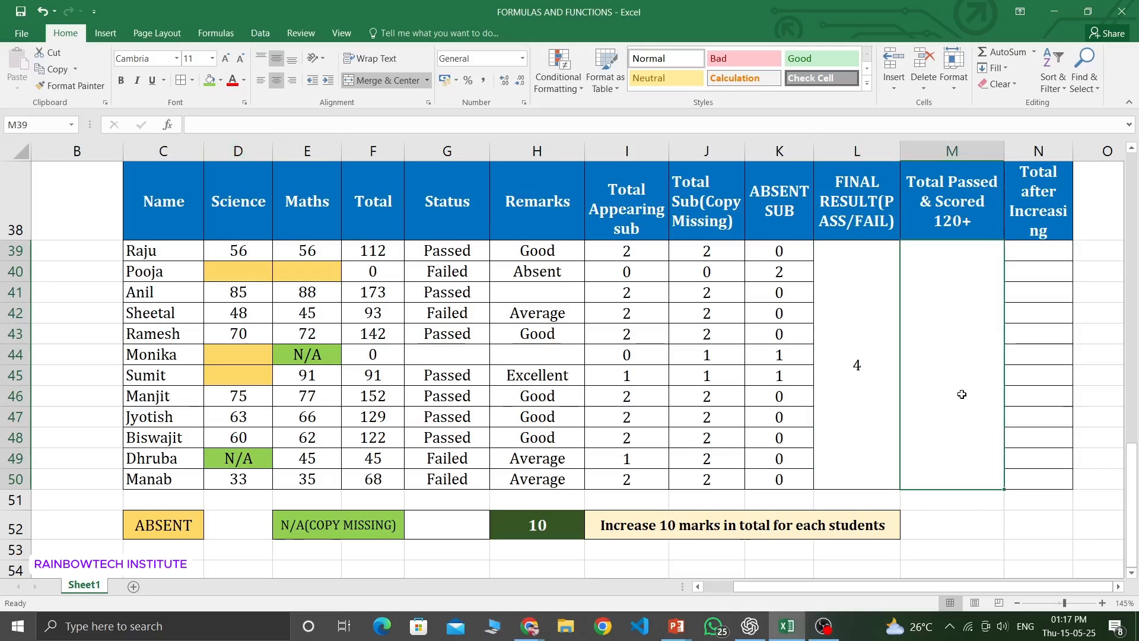
pyautogui.moveTo(374, 251); pyautogui.dragTo(373, 481)
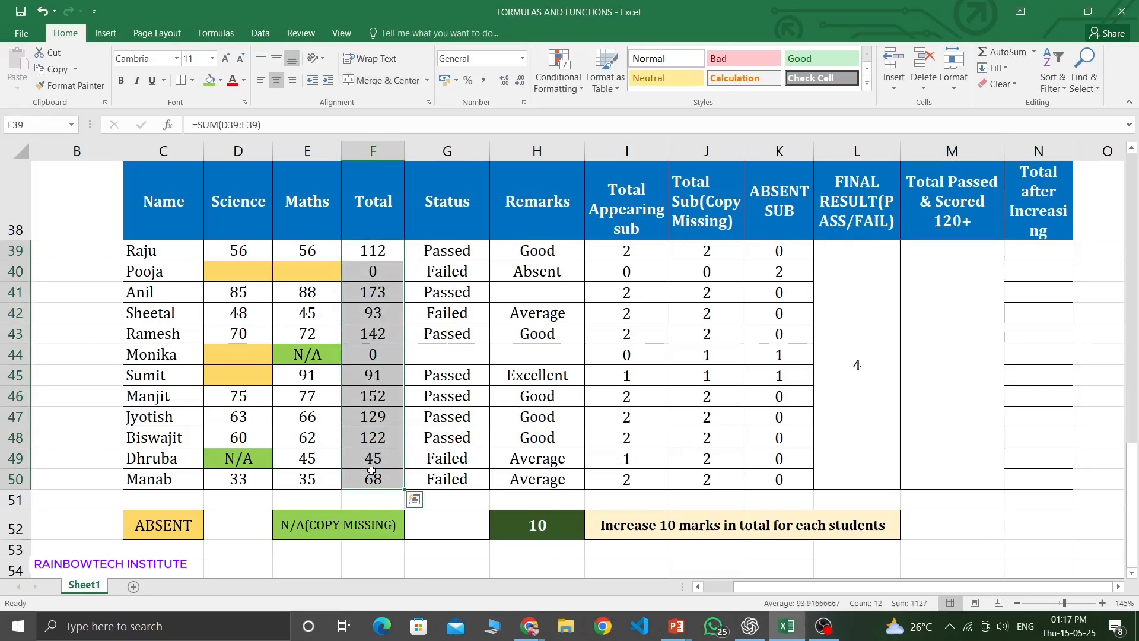
pyautogui.moveTo(451, 251); pyautogui.dragTo(475, 462)
# Begin a COUNTIFS formula in the Total Passed & Scored 120+ cell M39 with range F39:F50 and criterion ">120".
pyautogui.click(969, 347)
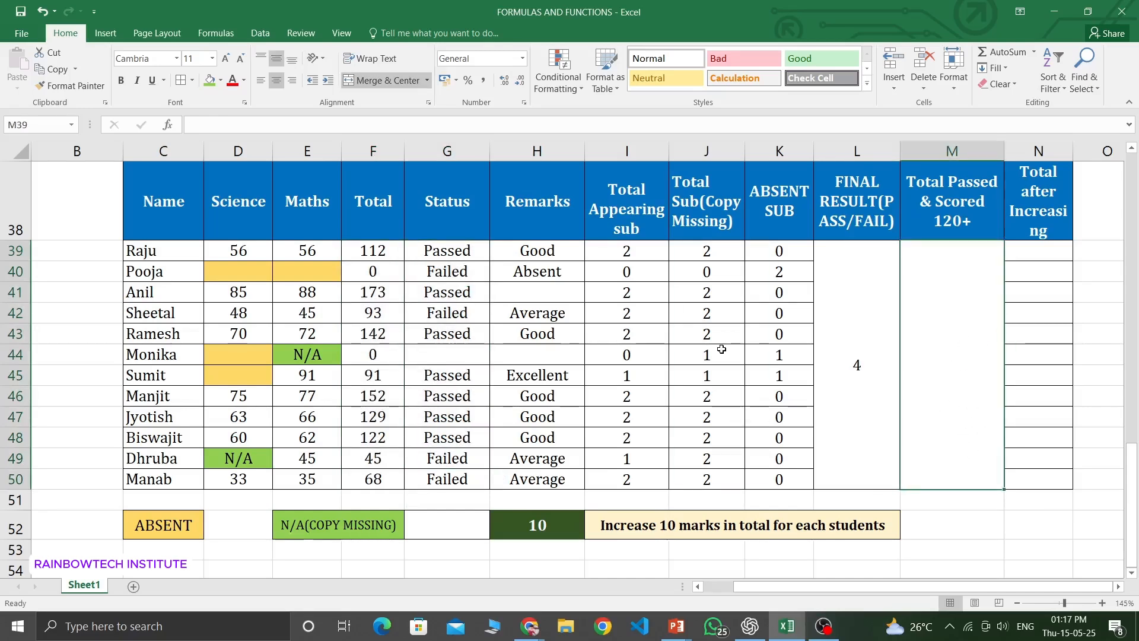
pyautogui.write('=COUNIFS')
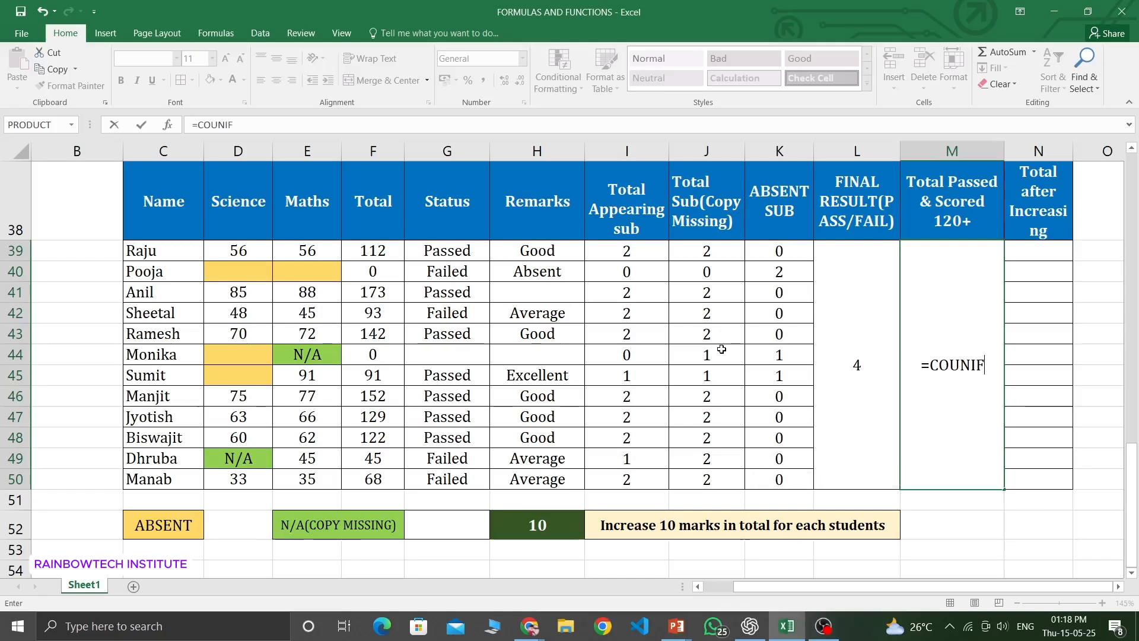
pyautogui.press('BackSpace')
pyautogui.press('BackSpace')
pyautogui.press('BackSpace')
pyautogui.write('TIFS')
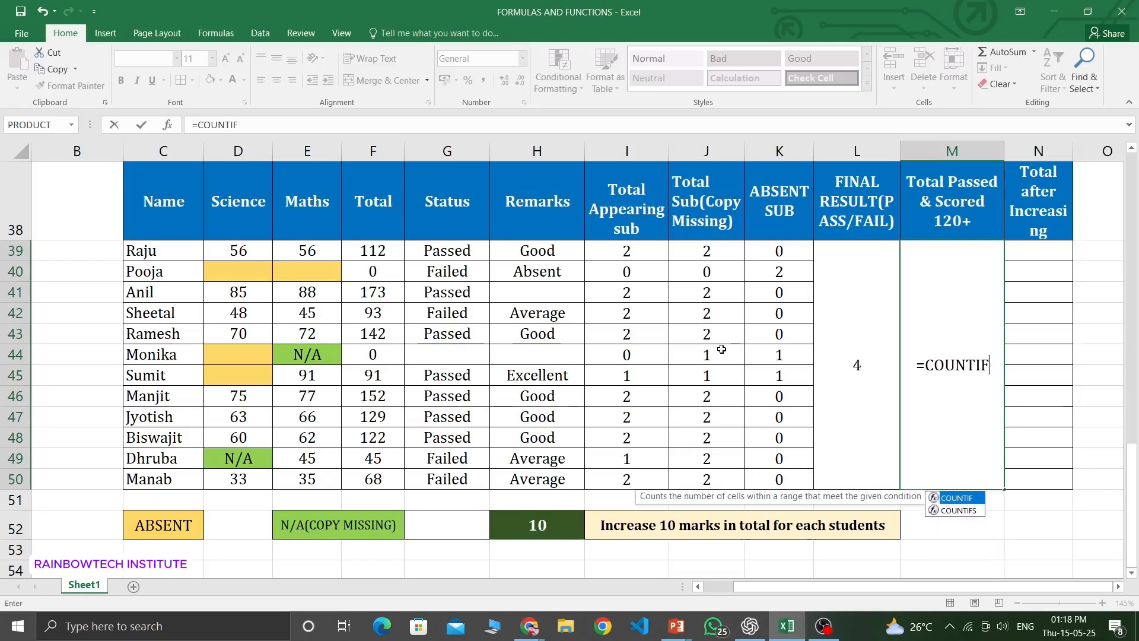
pyautogui.write('(')
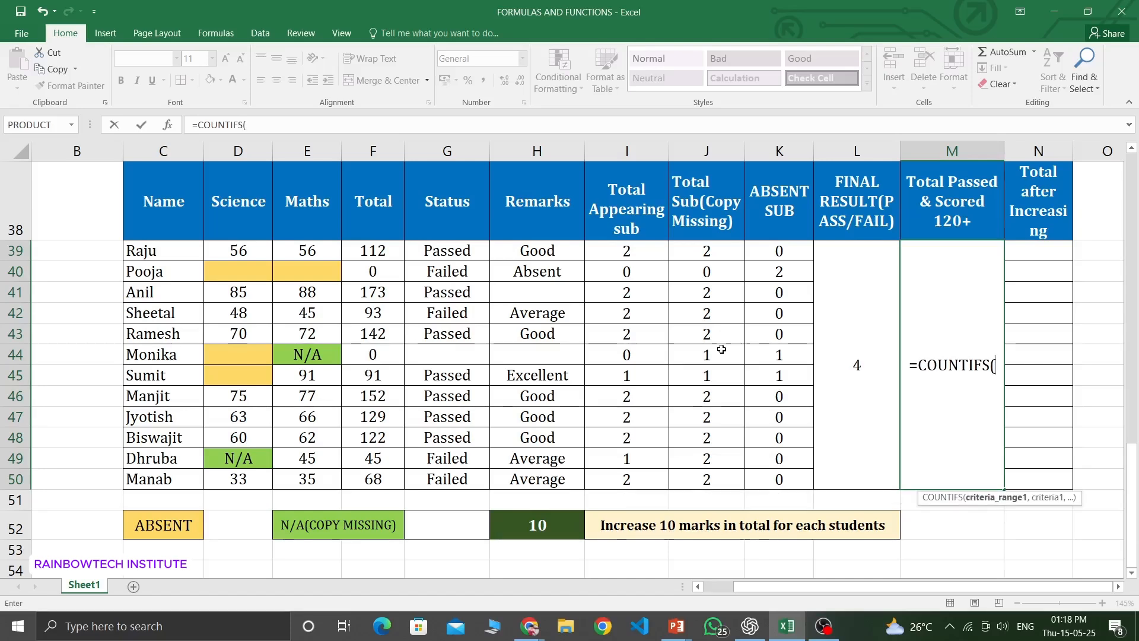
pyautogui.click(373, 251)
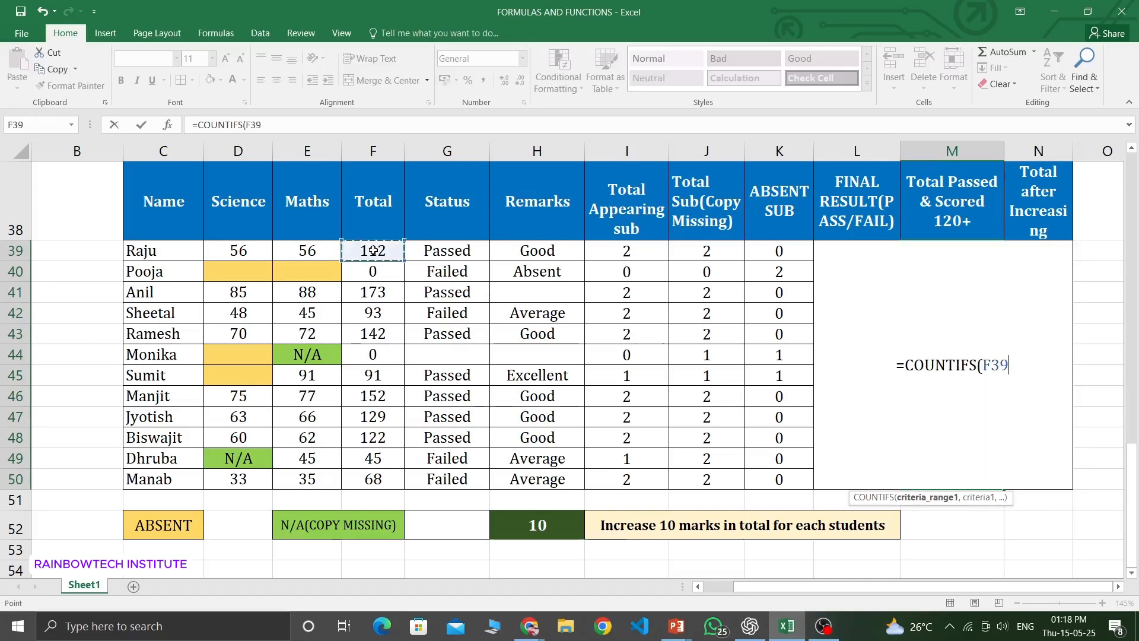
pyautogui.moveTo(373, 251); pyautogui.dragTo(382, 482)
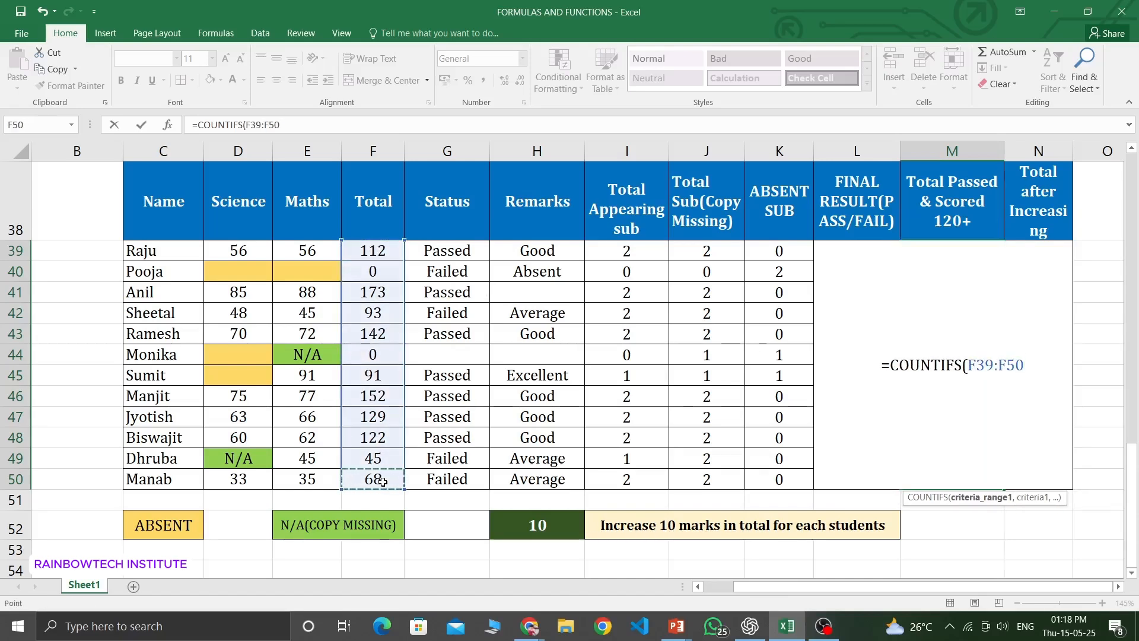
pyautogui.write(', "')
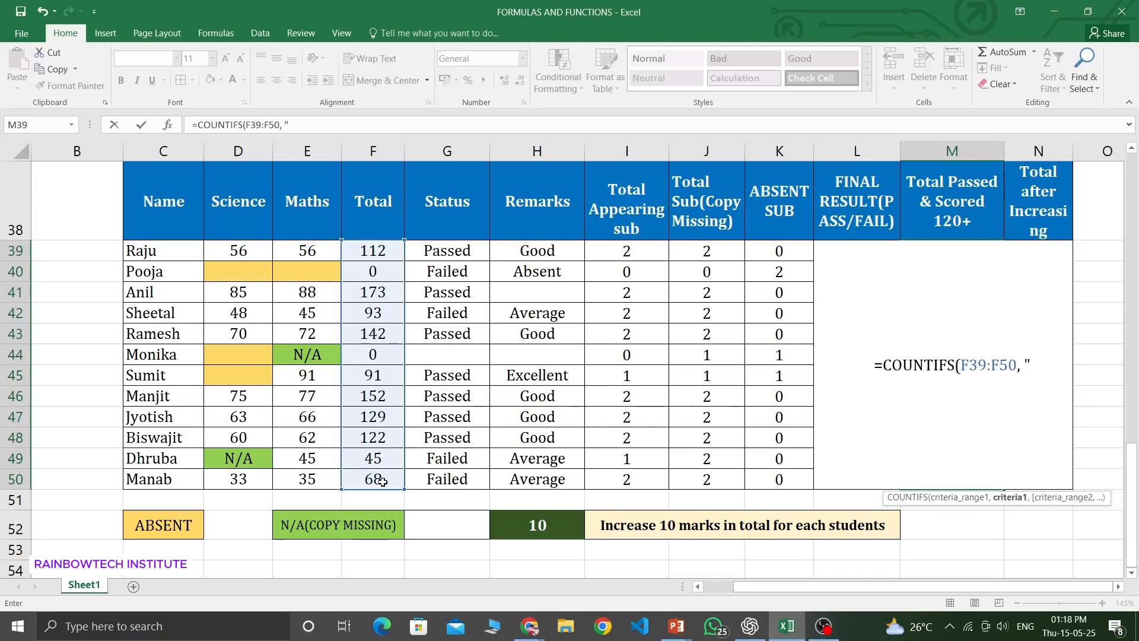
pyautogui.write('.')
pyautogui.press('BackSpace')
pyautogui.write('>')
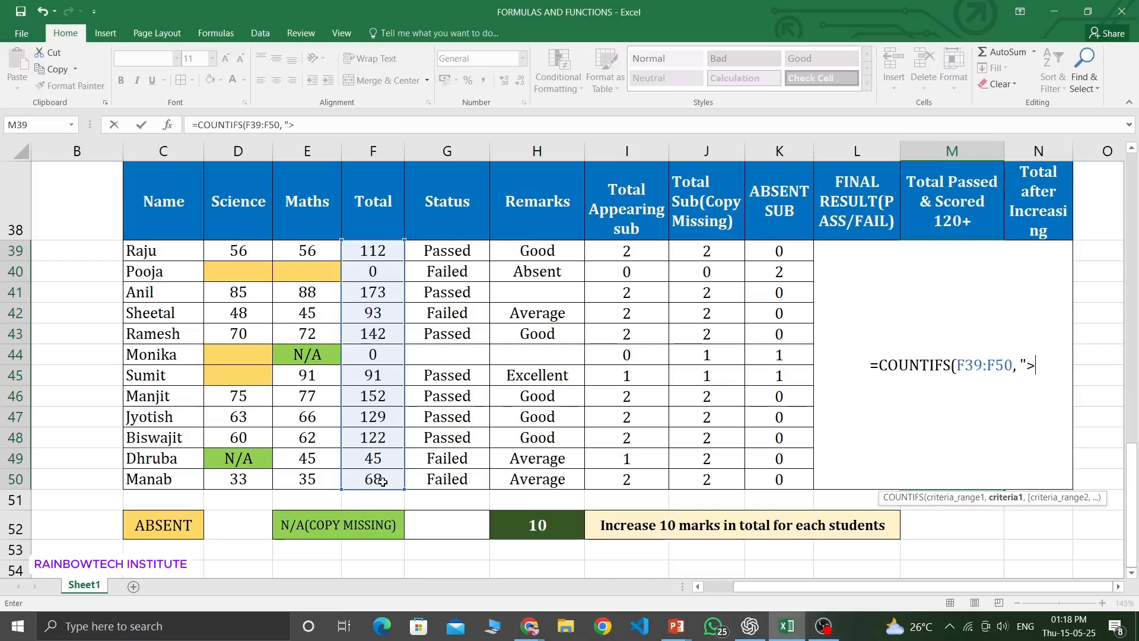
pyautogui.write('120"')
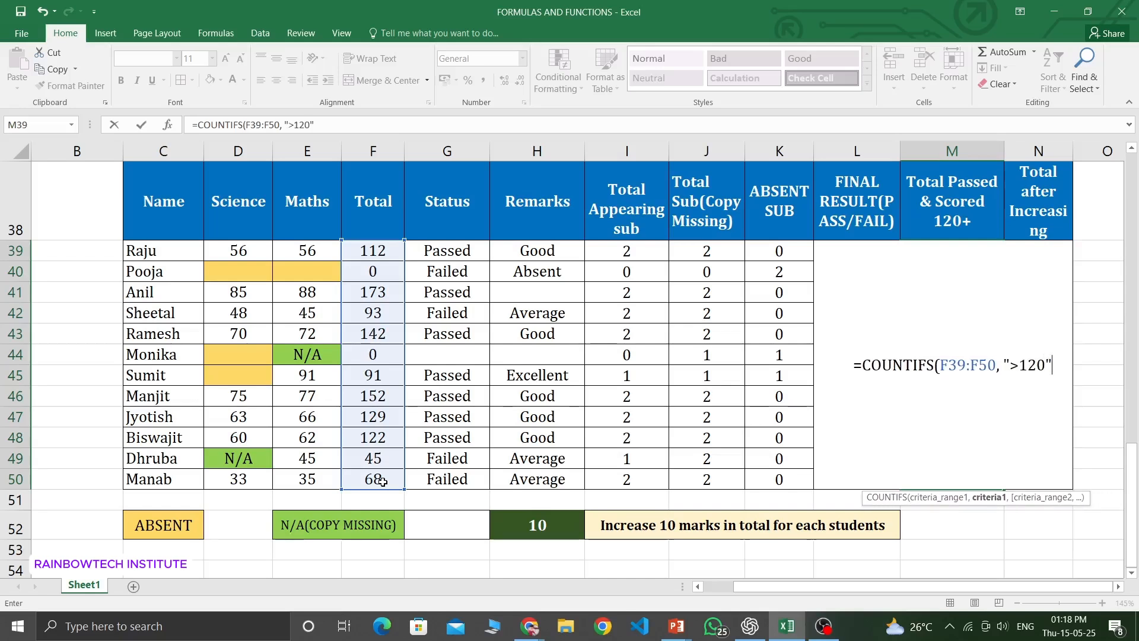
pyautogui.write(',')
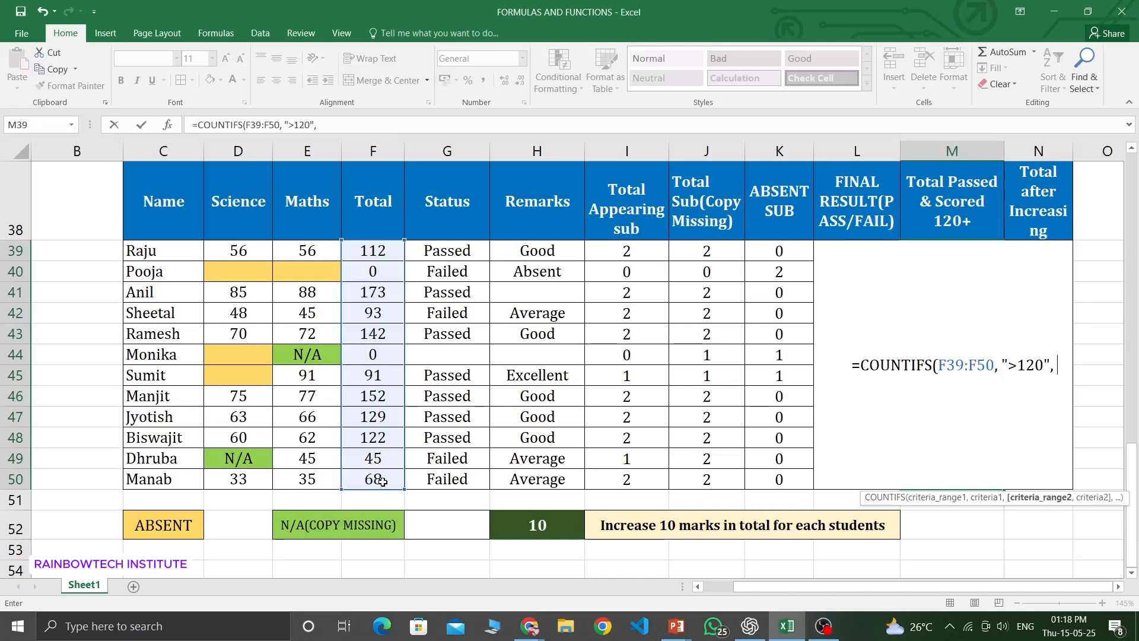
# Complete the M39 COUNTIFS formula with the second criteria range G39:G50 and criterion "PASSED".
pyautogui.click(453, 253)
pyautogui.write(':')
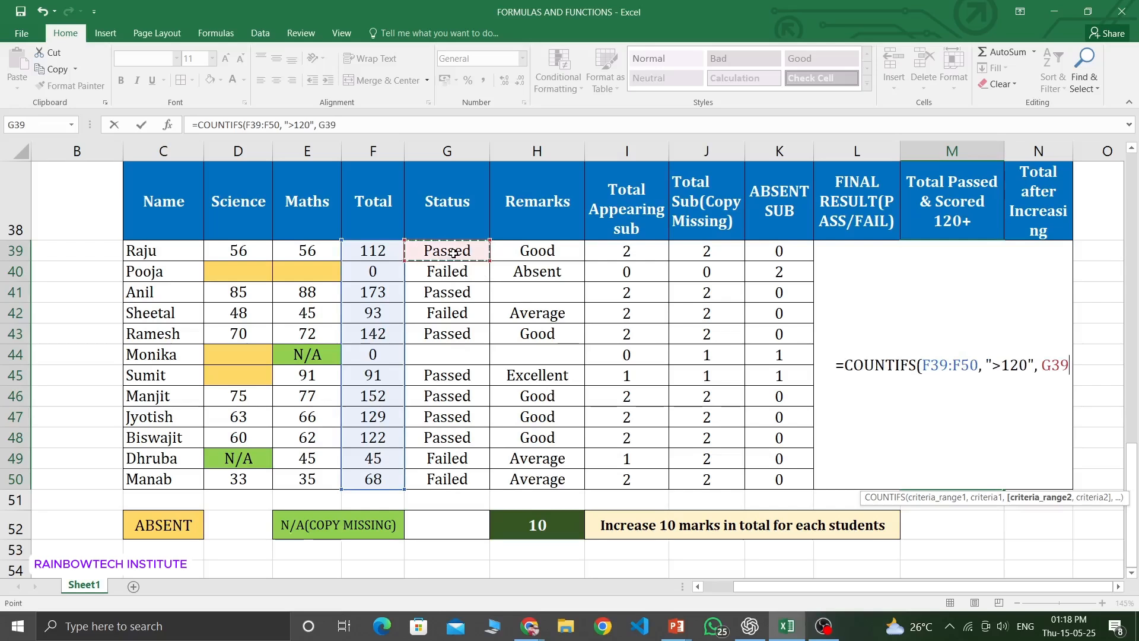
pyautogui.click(463, 481)
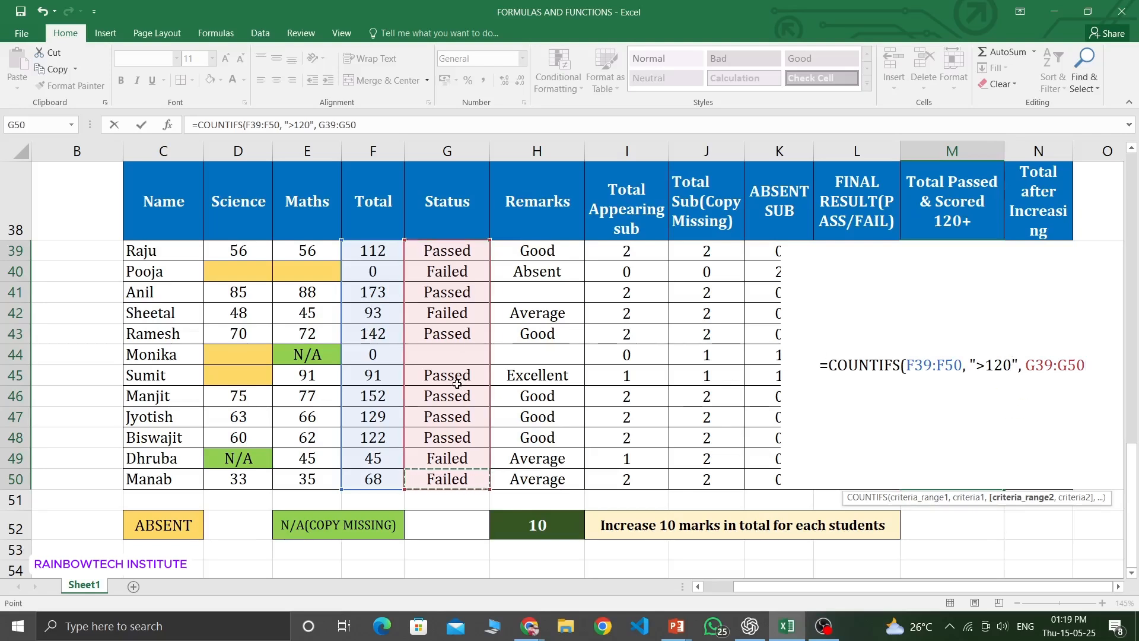
pyautogui.write(', "')
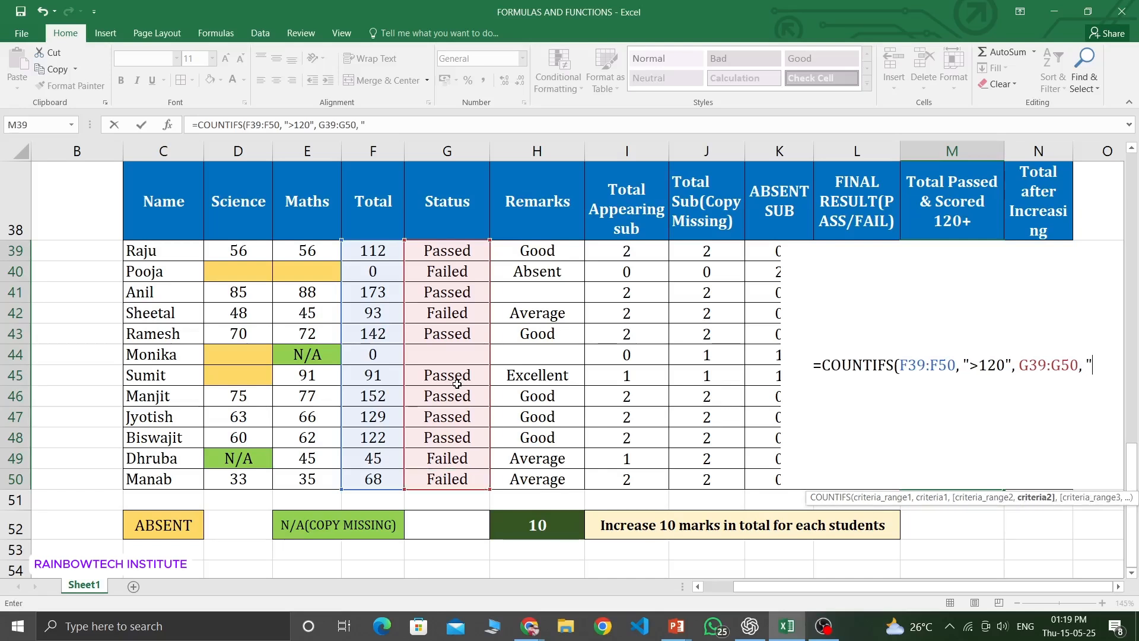
pyautogui.write('PASSE')
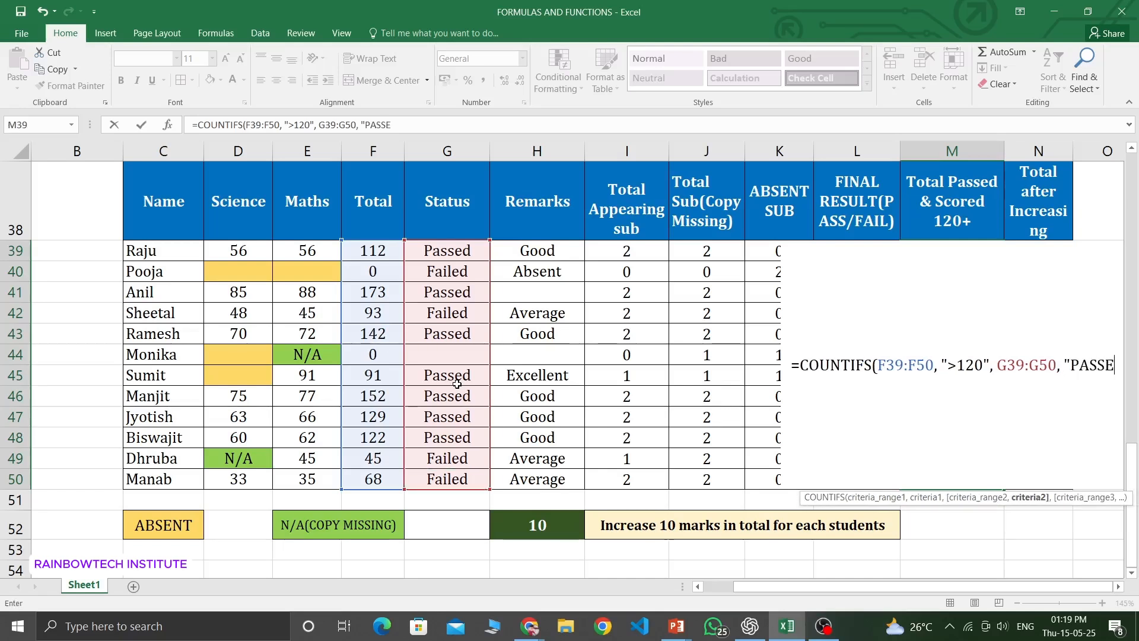
pyautogui.write('D")')
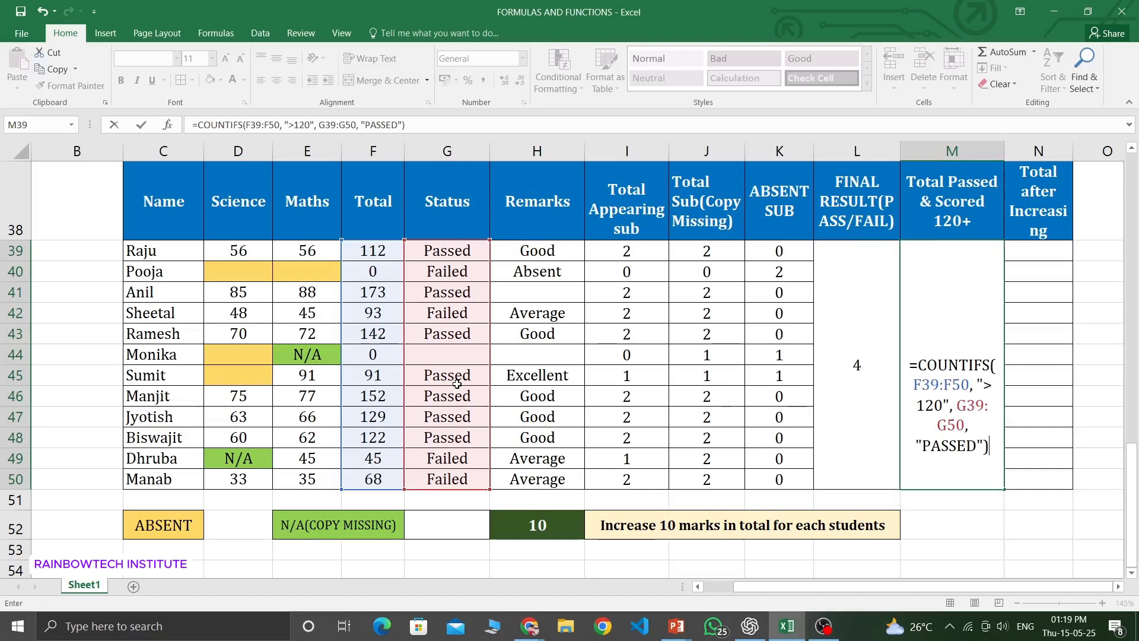
pyautogui.press('Return')
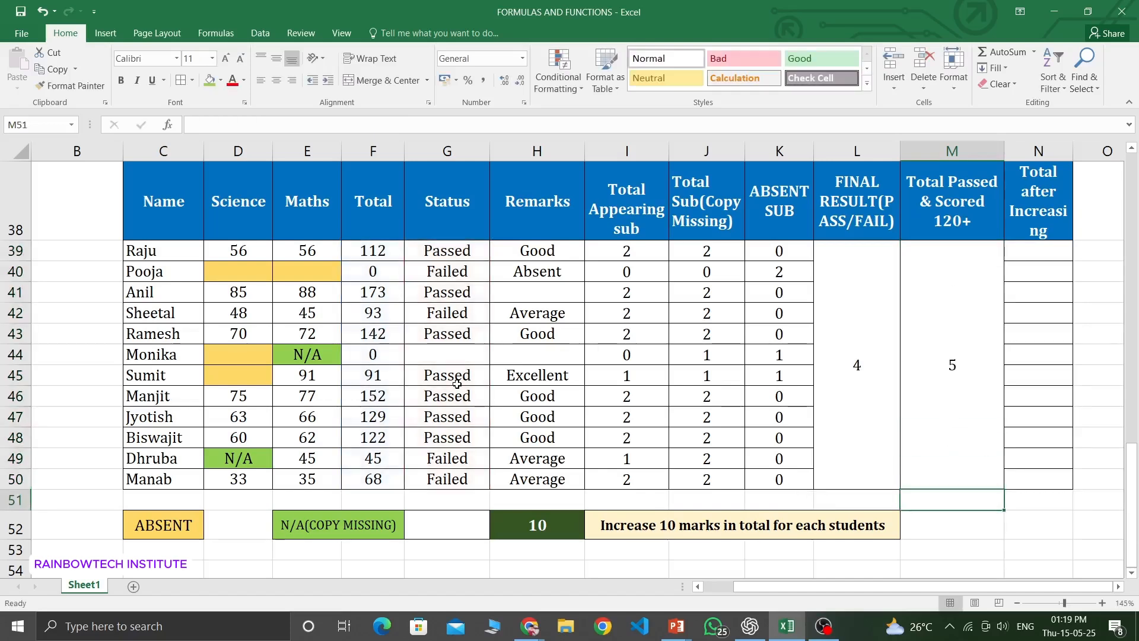
# Replace the formula in the FINAL RESULT(PASS/FAIL) cell L39 with =COUNTIF(G39:G50, "PASSED") to count the passed students.
pyautogui.click(948, 379)
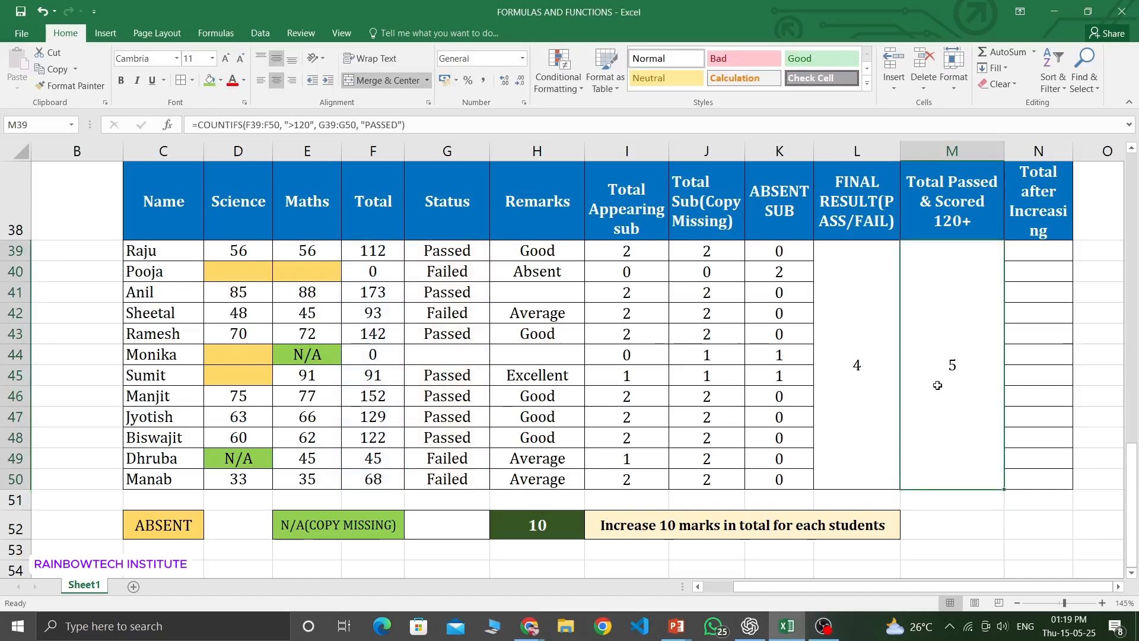
pyautogui.click(844, 372)
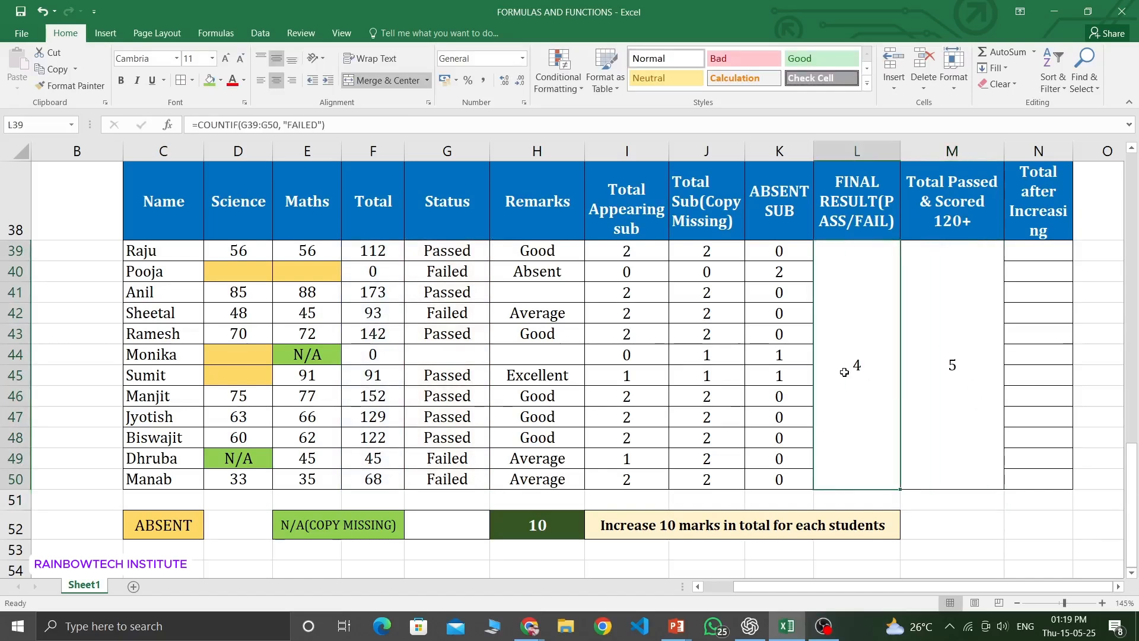
pyautogui.write('=')
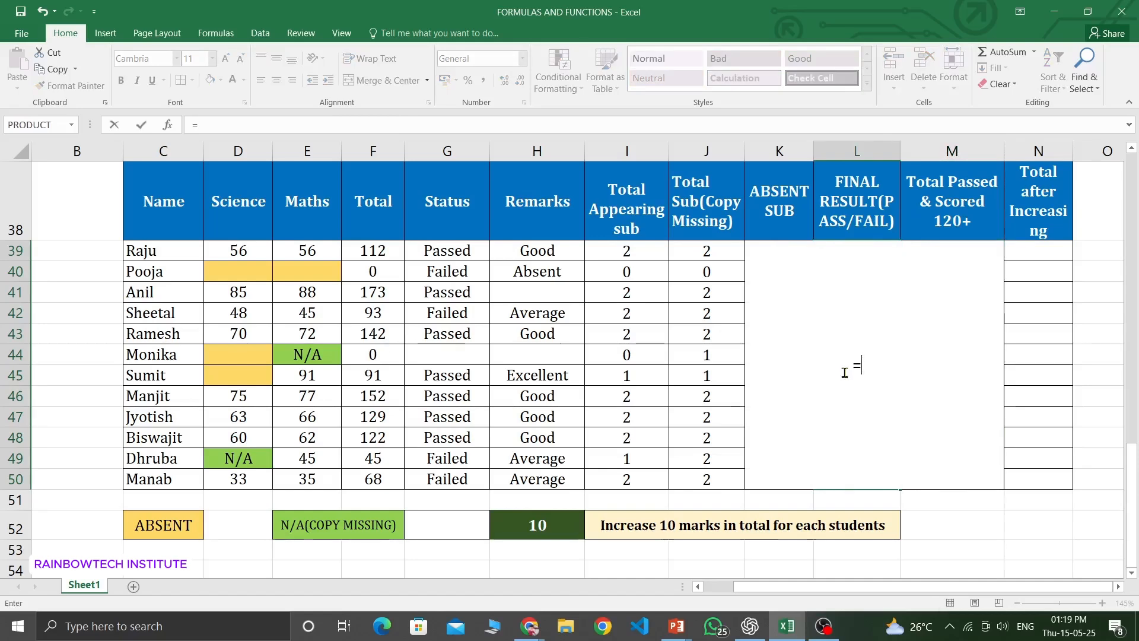
pyautogui.write('COUNTIF')
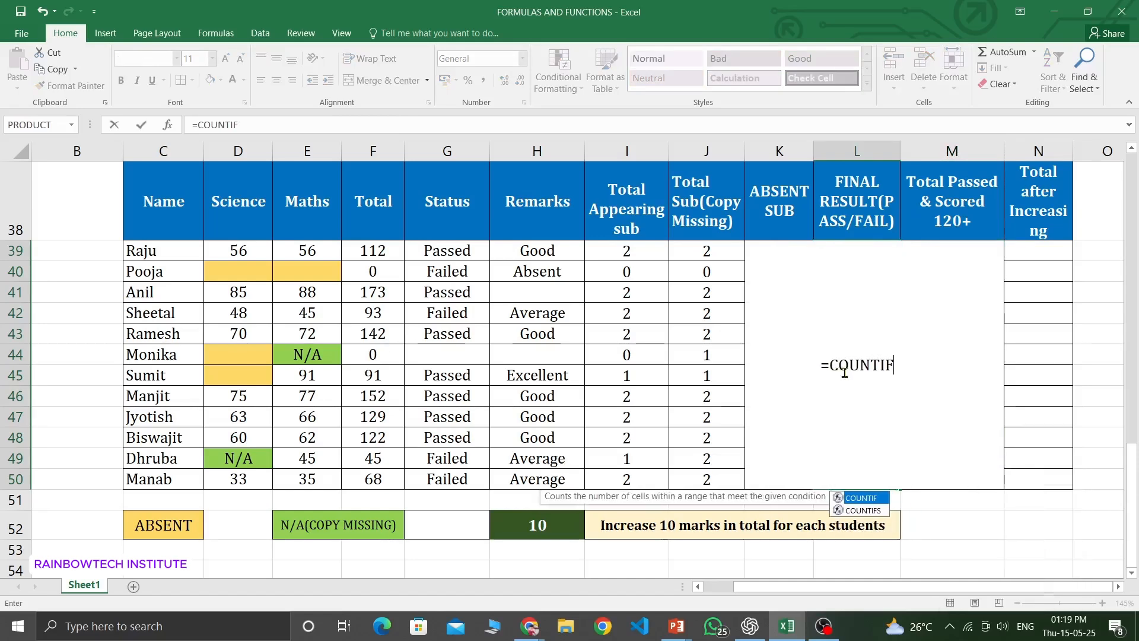
pyautogui.write('(')
pyautogui.click(462, 251)
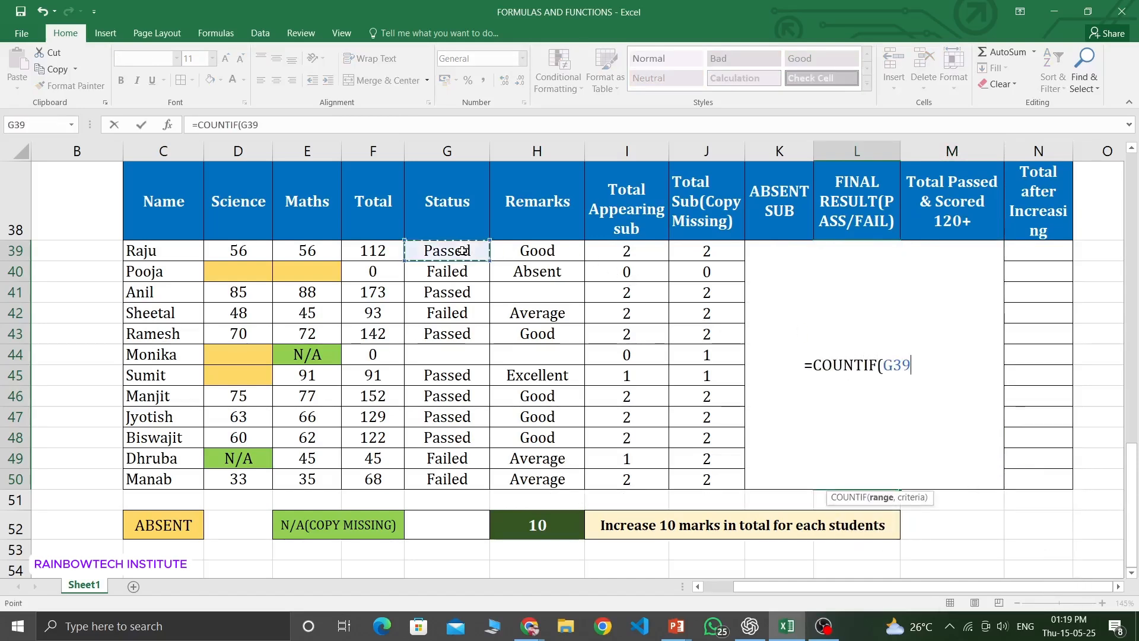
pyautogui.press('F8')
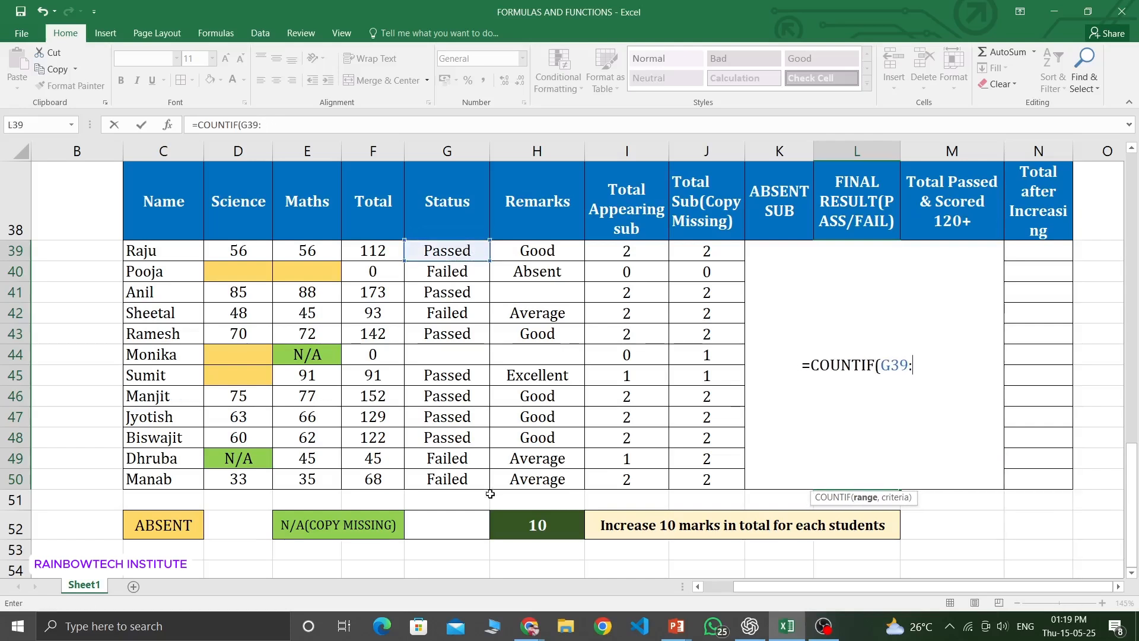
pyautogui.click(465, 481)
pyautogui.click(900, 439)
pyautogui.write(', "')
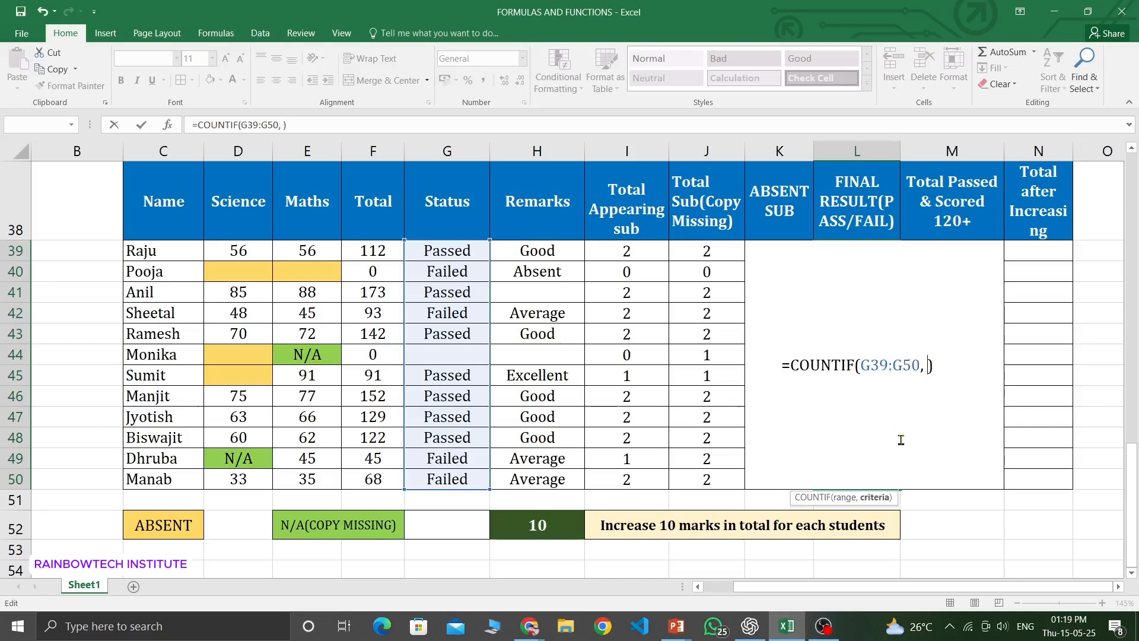
pyautogui.write('PASSED"')
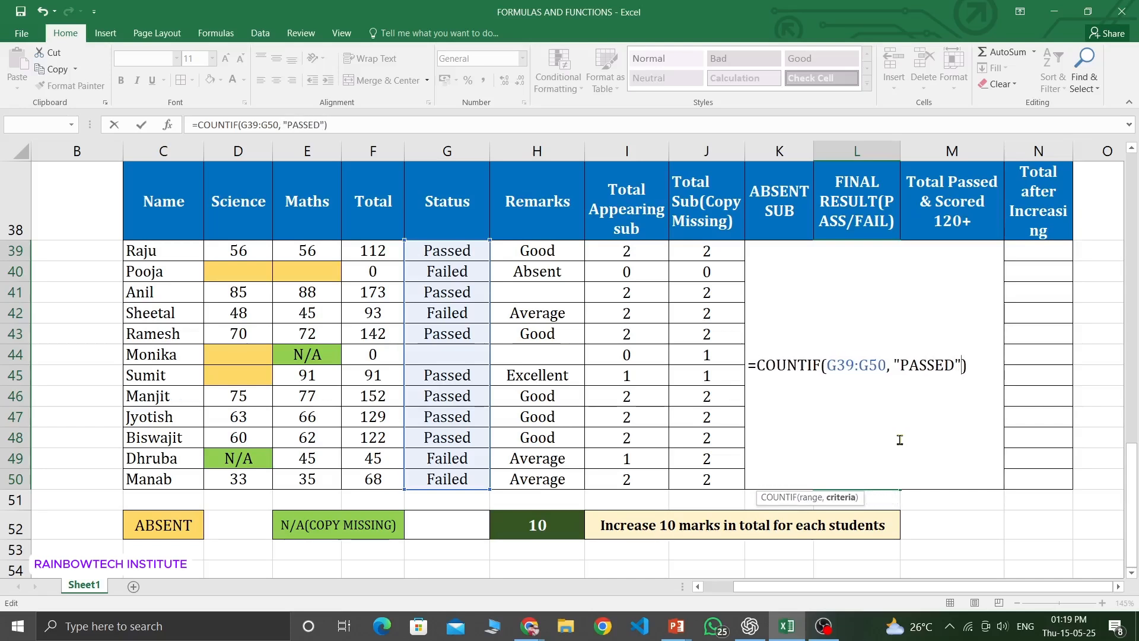
pyautogui.press('Return')
# Check the L39 passed count against the Status entries in G39:G50, and the M39 COUNTIFS result against the Total range F39:F50.
pyautogui.click(897, 415)
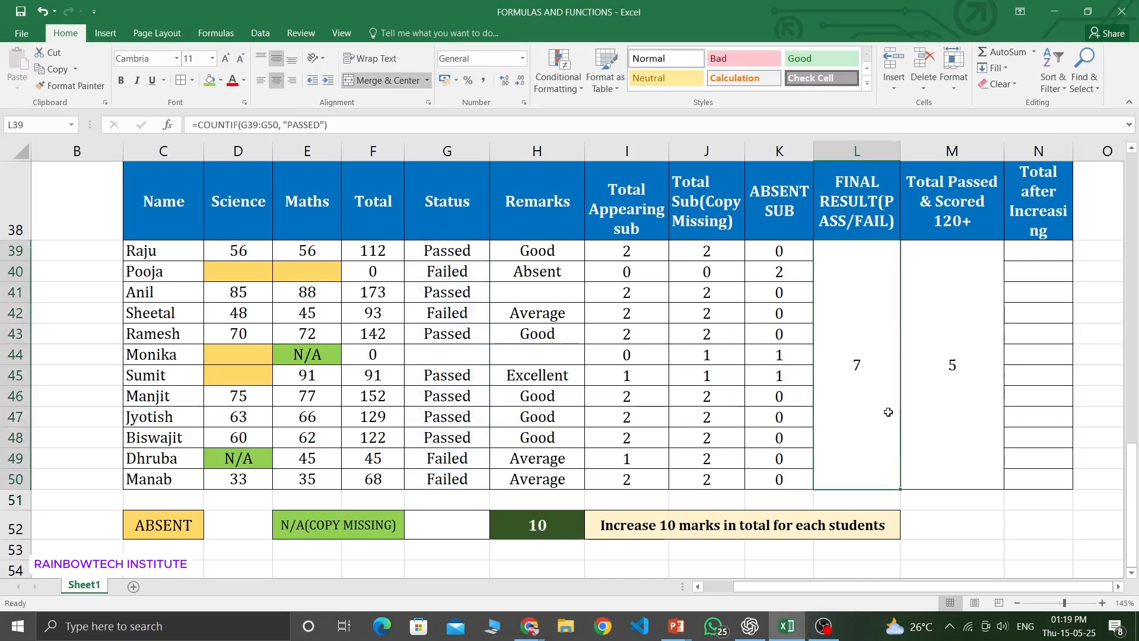
pyautogui.moveTo(448, 249); pyautogui.dragTo(462, 478)
pyautogui.click(822, 446)
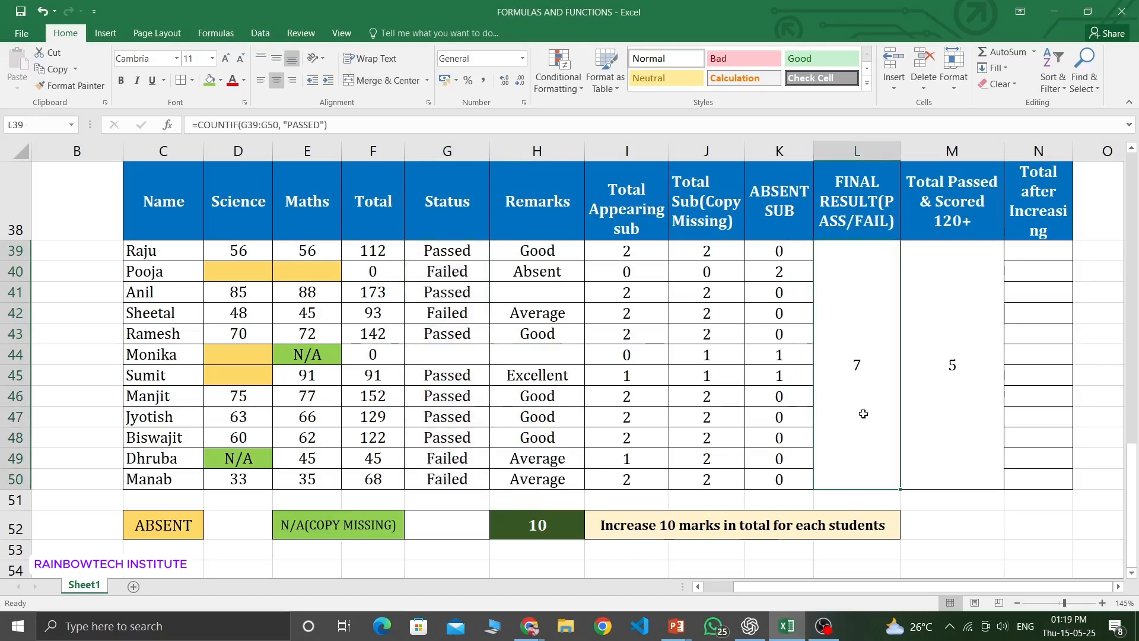
pyautogui.click(458, 255)
pyautogui.click(470, 333)
pyautogui.click(468, 373)
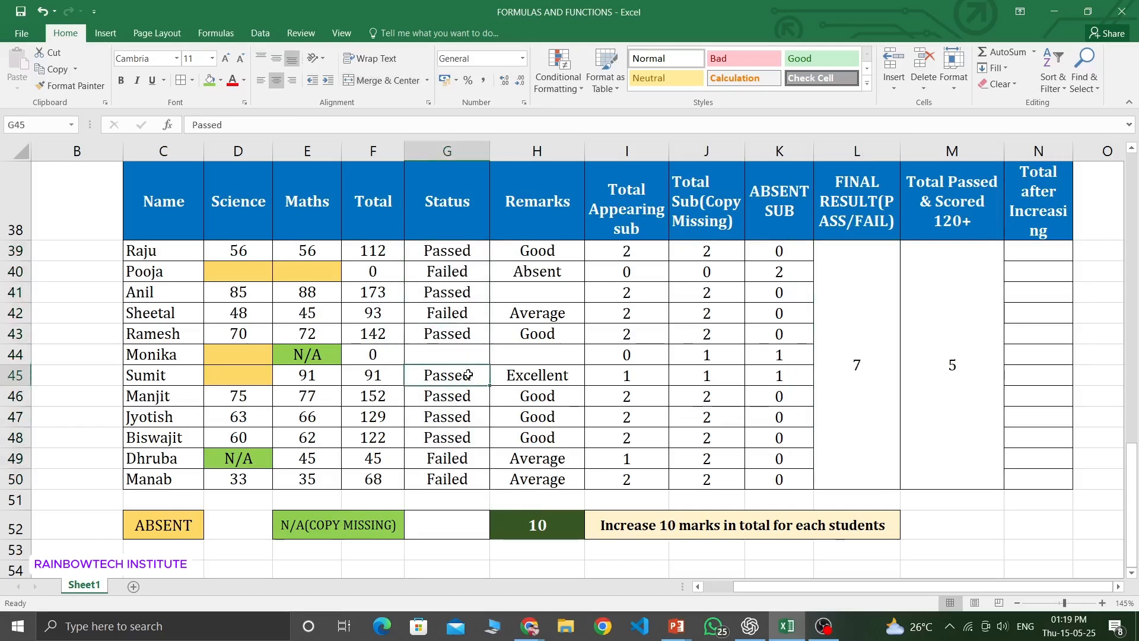
pyautogui.click(870, 379)
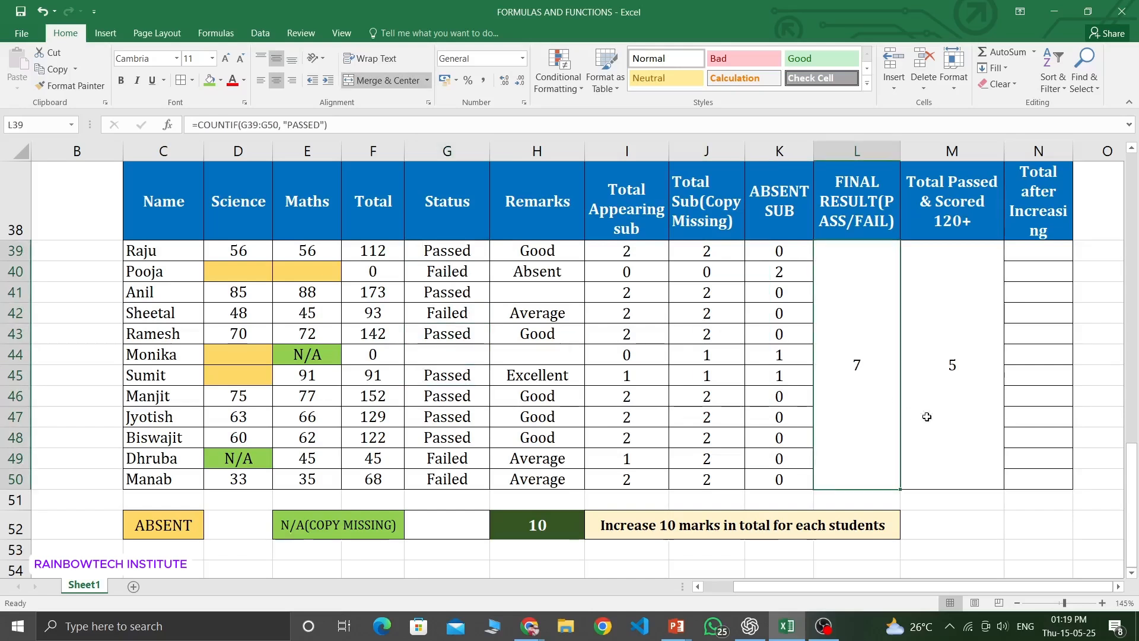
pyautogui.click(969, 390)
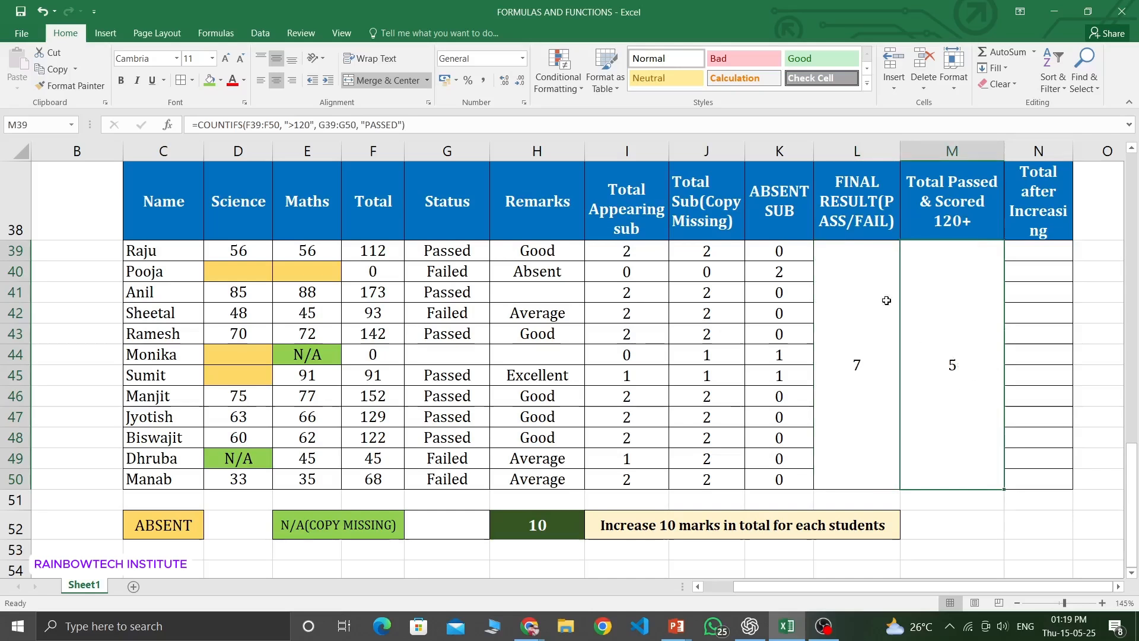
pyautogui.moveTo(387, 253); pyautogui.dragTo(383, 477)
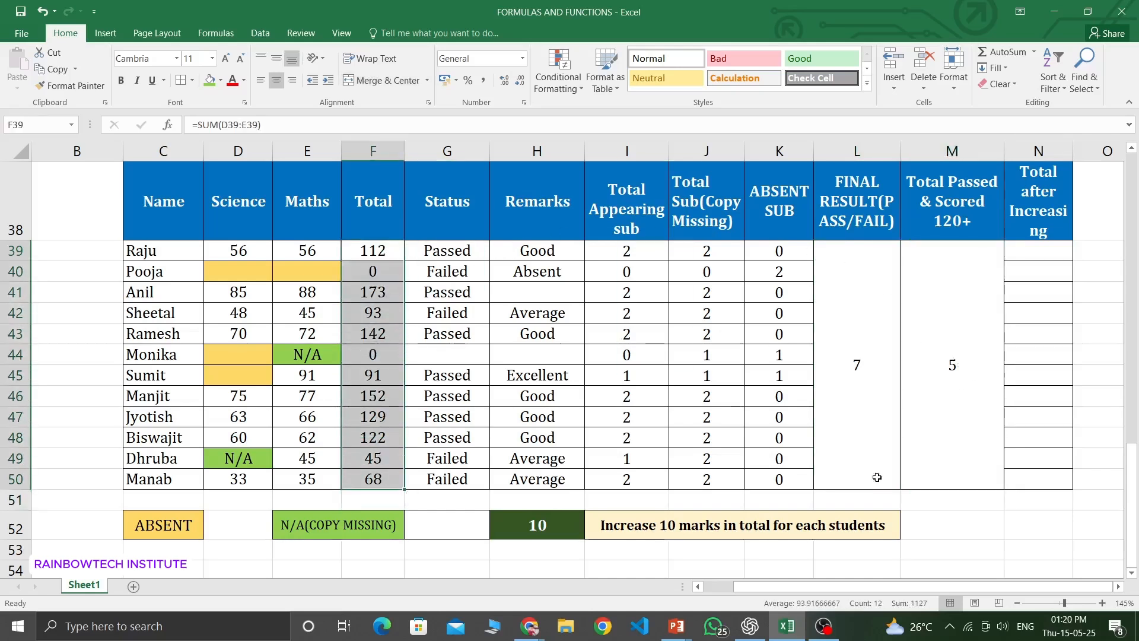
pyautogui.click(938, 362)
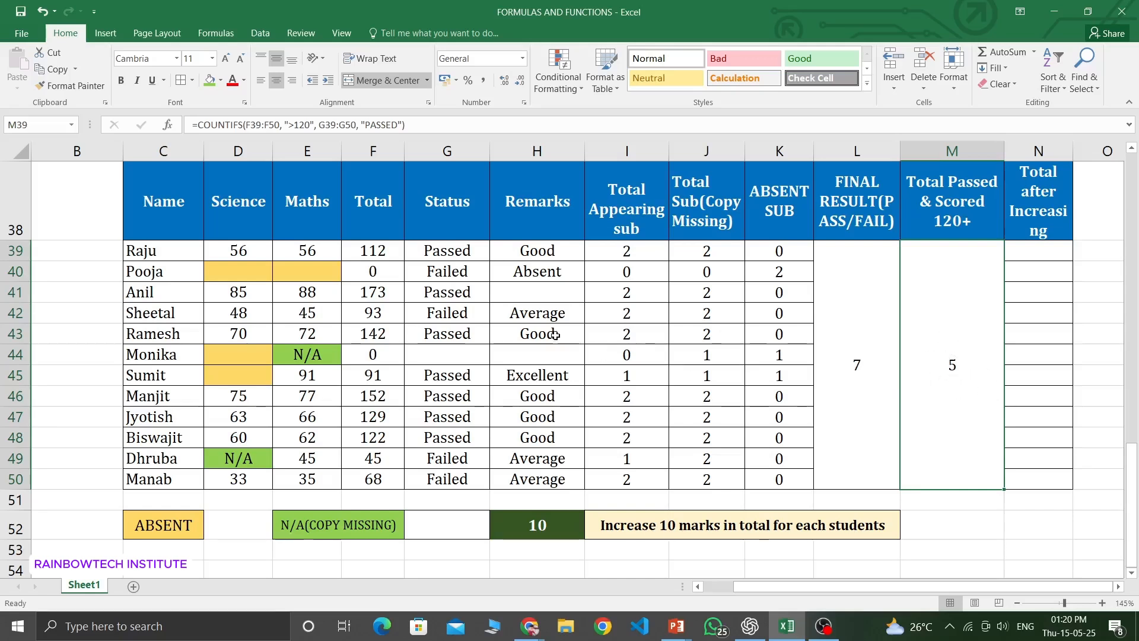
# Check the M39 count of passed students scoring above 120 against the individual totals in column F.
pyautogui.click(375, 296)
pyautogui.click(390, 329)
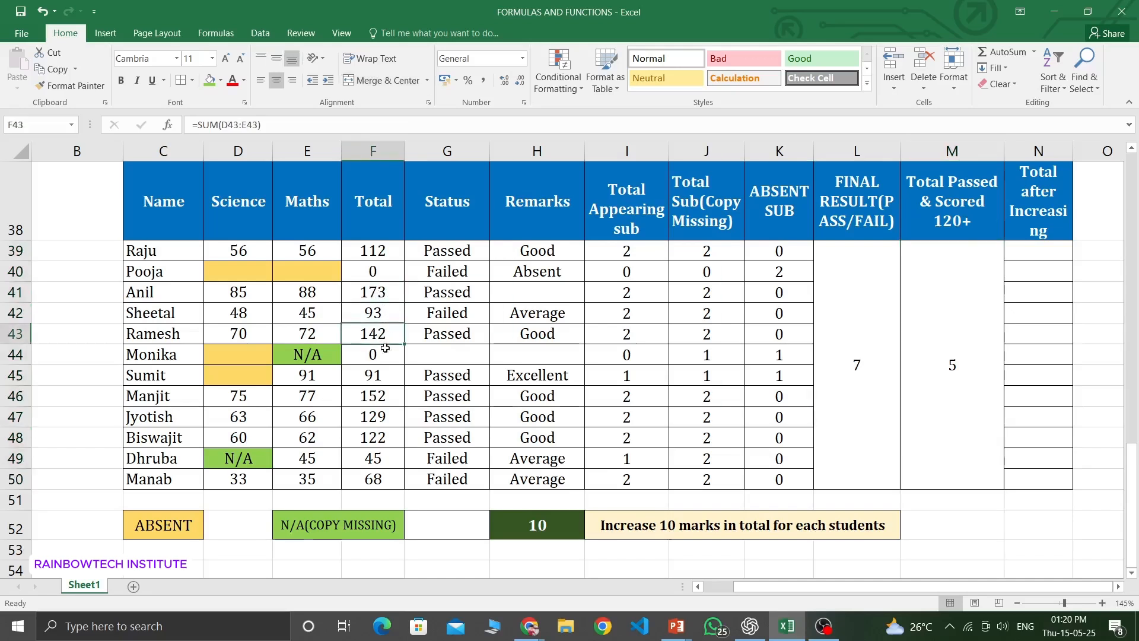
pyautogui.click(383, 396)
pyautogui.click(383, 416)
pyautogui.click(386, 439)
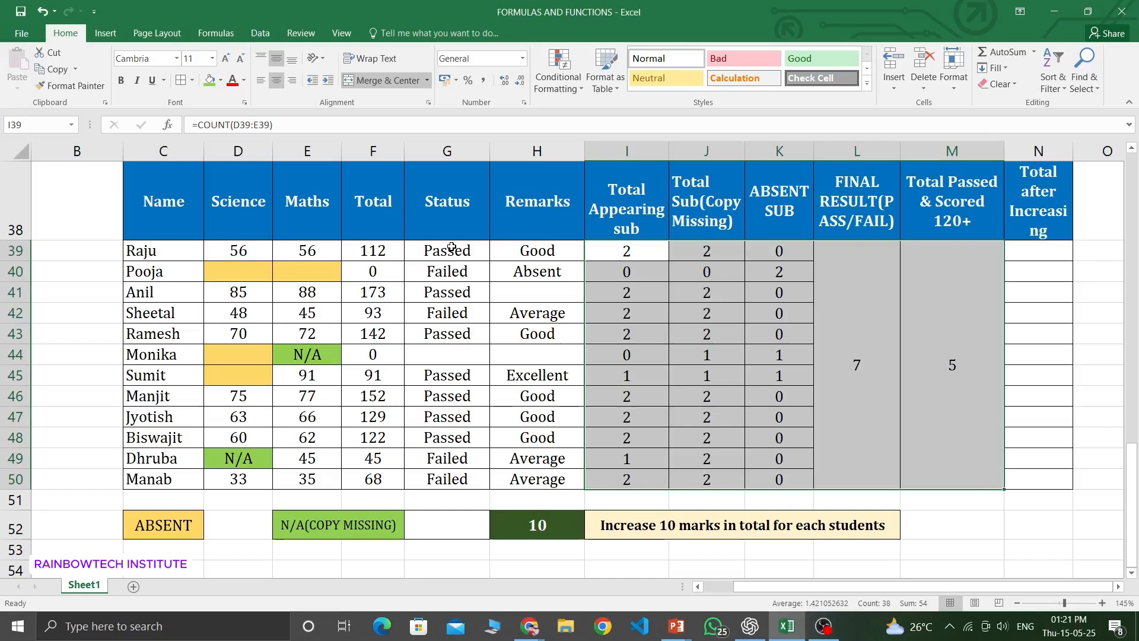
pyautogui.click(967, 308)
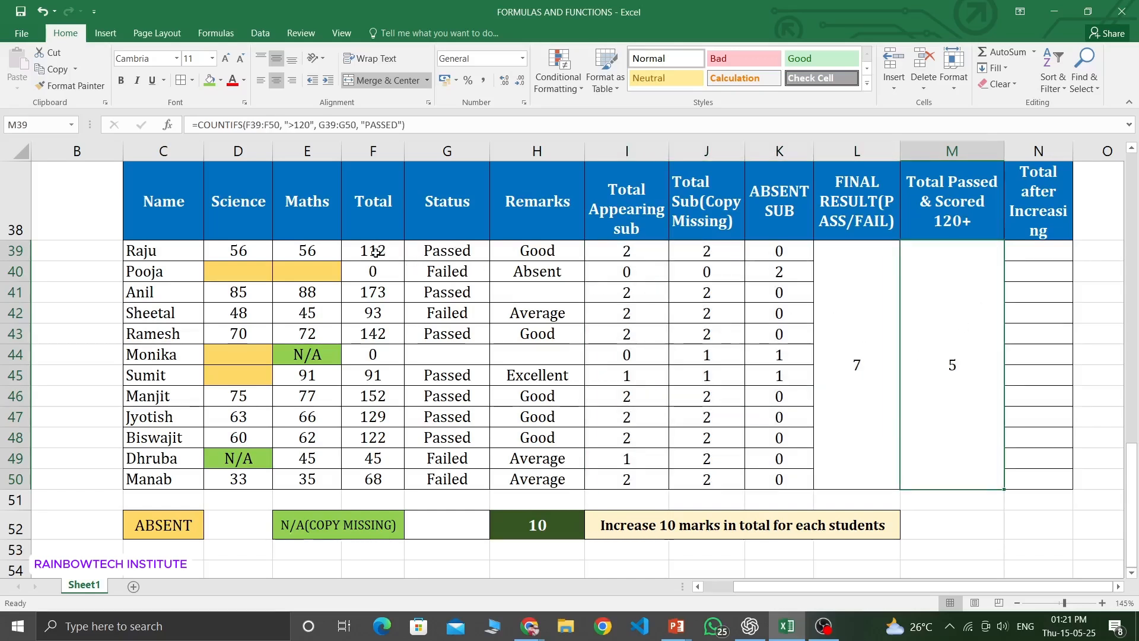
# Clear the existing SUM formulas from the Total cells F39:F43.
pyautogui.moveTo(376, 252); pyautogui.dragTo(378, 334)
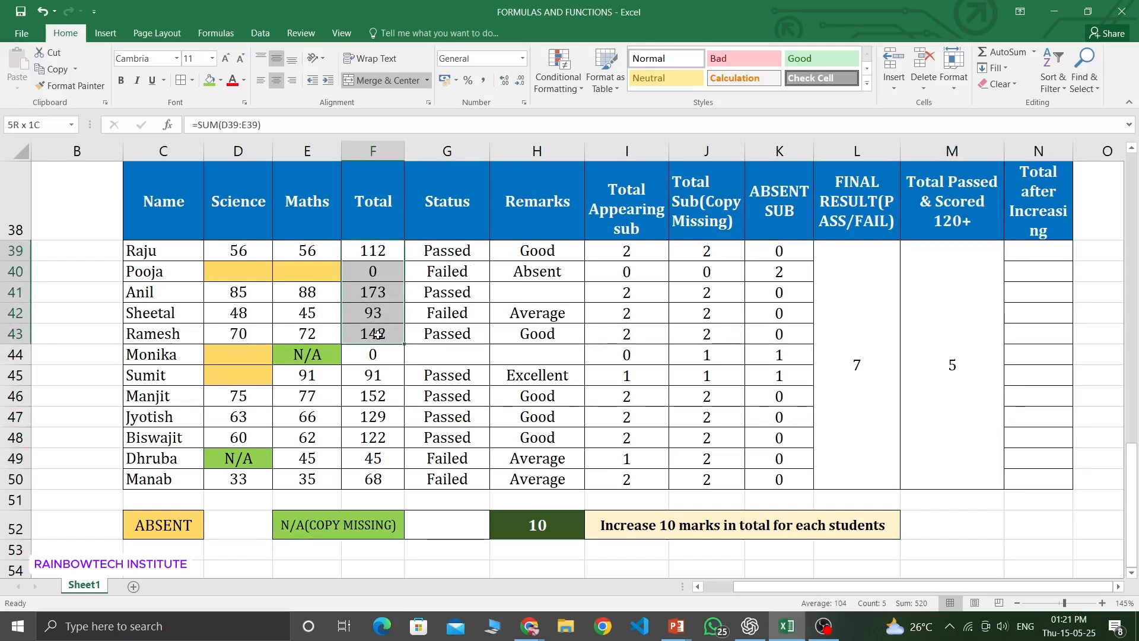
pyautogui.click(376, 254)
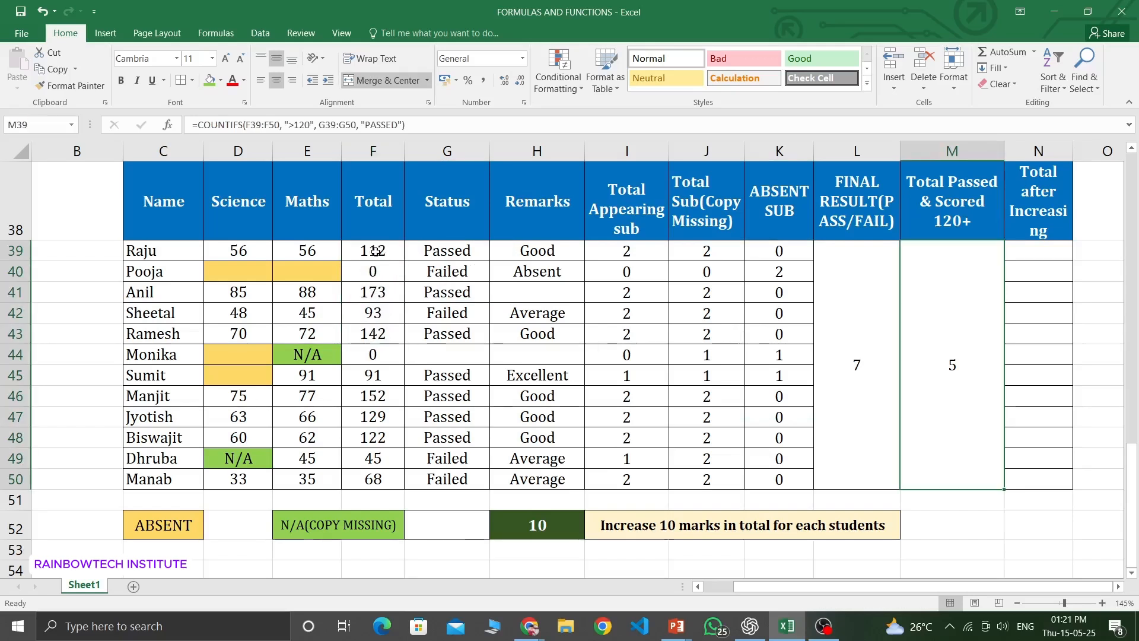
pyautogui.moveTo(378, 250); pyautogui.dragTo(378, 334)
pyautogui.click(374, 251)
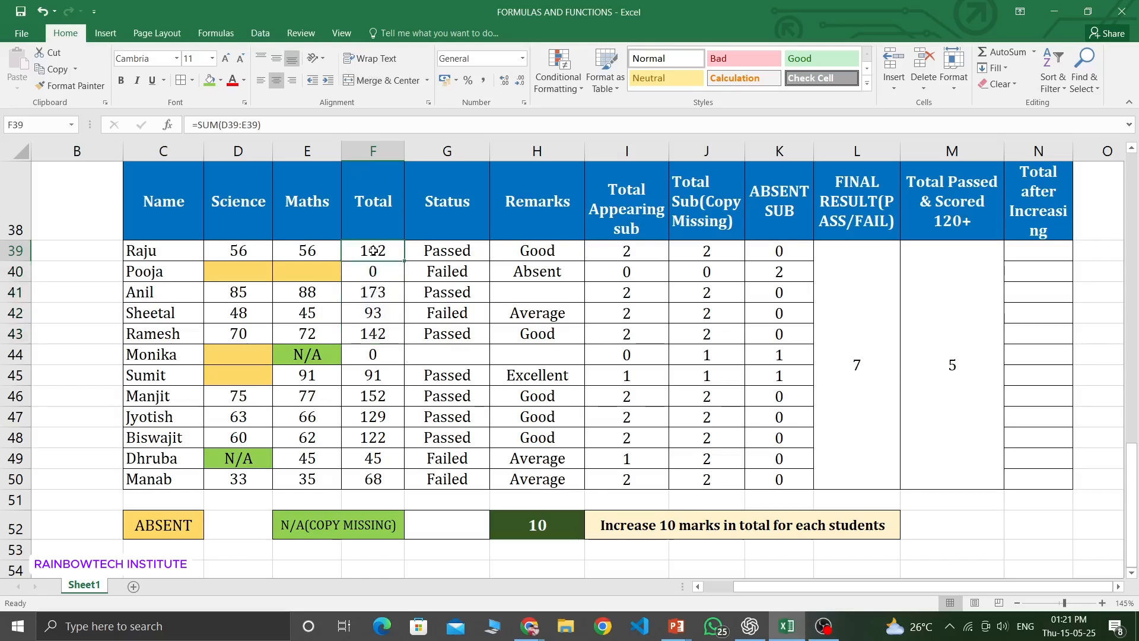
pyautogui.moveTo(374, 251); pyautogui.dragTo(381, 336)
pyautogui.press('Delete')
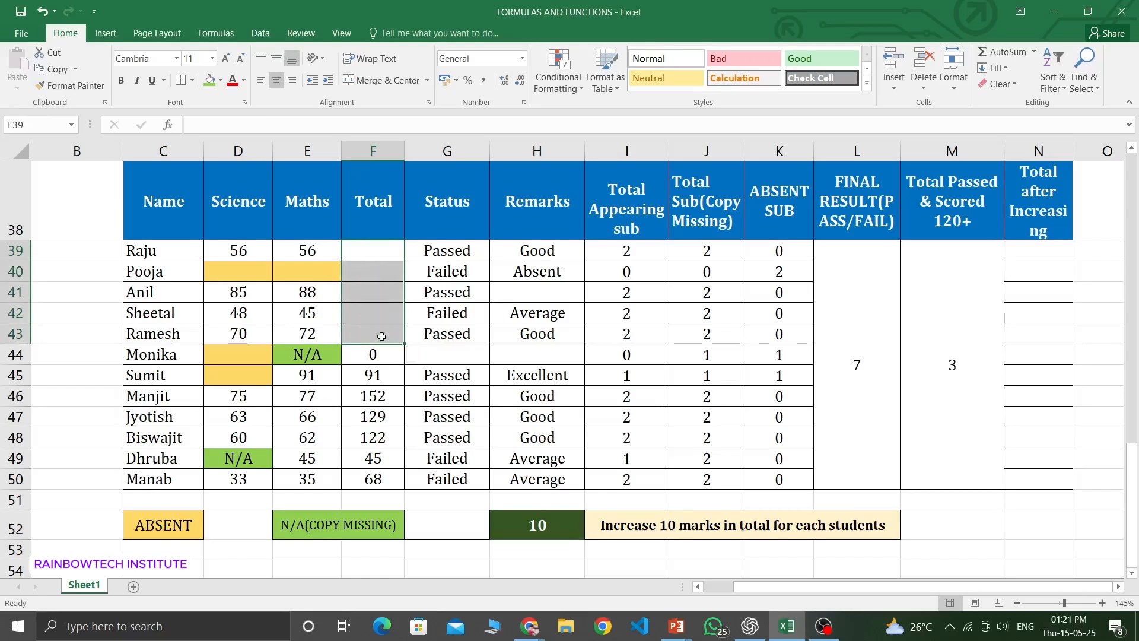
# Enter the fixed-number formula =56+56 in Total cell F39 and fill it down to F40.
pyautogui.click(383, 254)
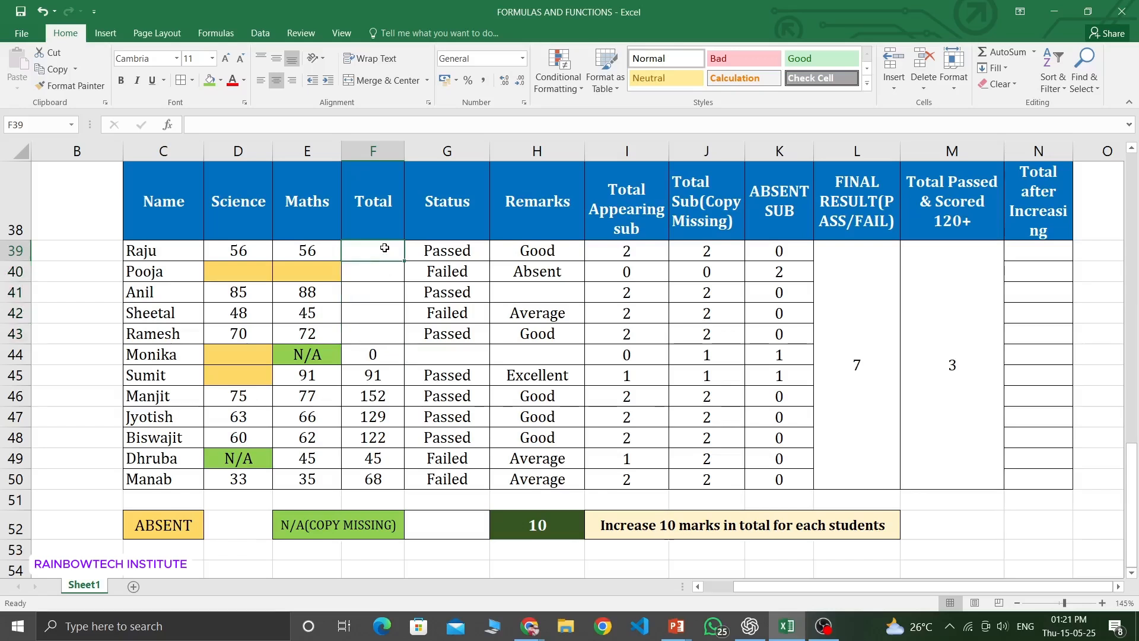
pyautogui.write('=')
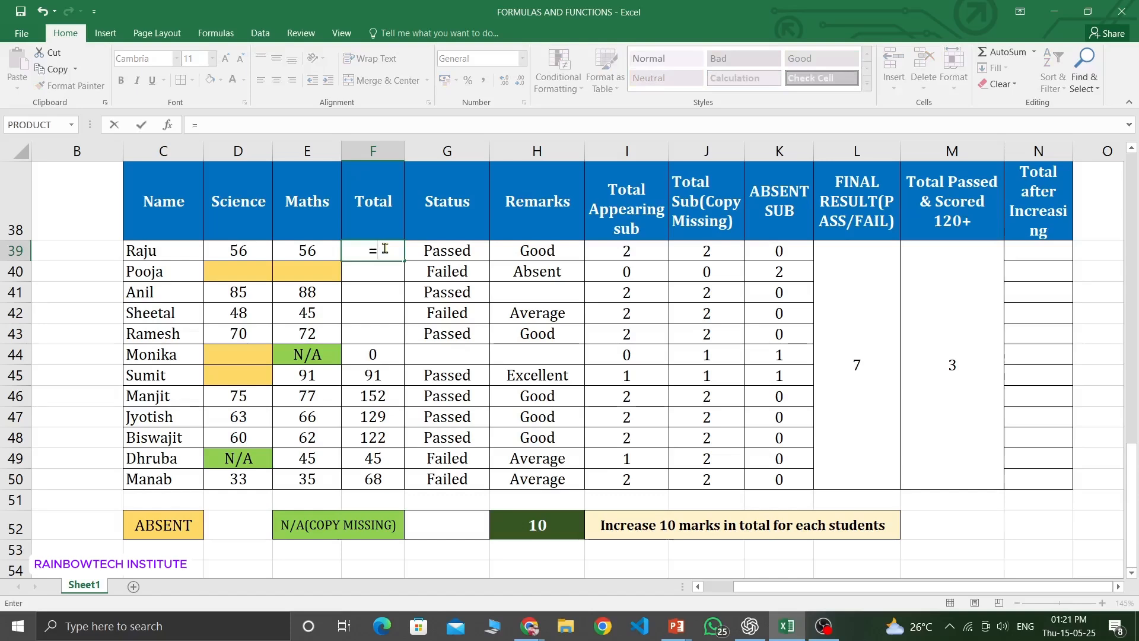
pyautogui.write('56')
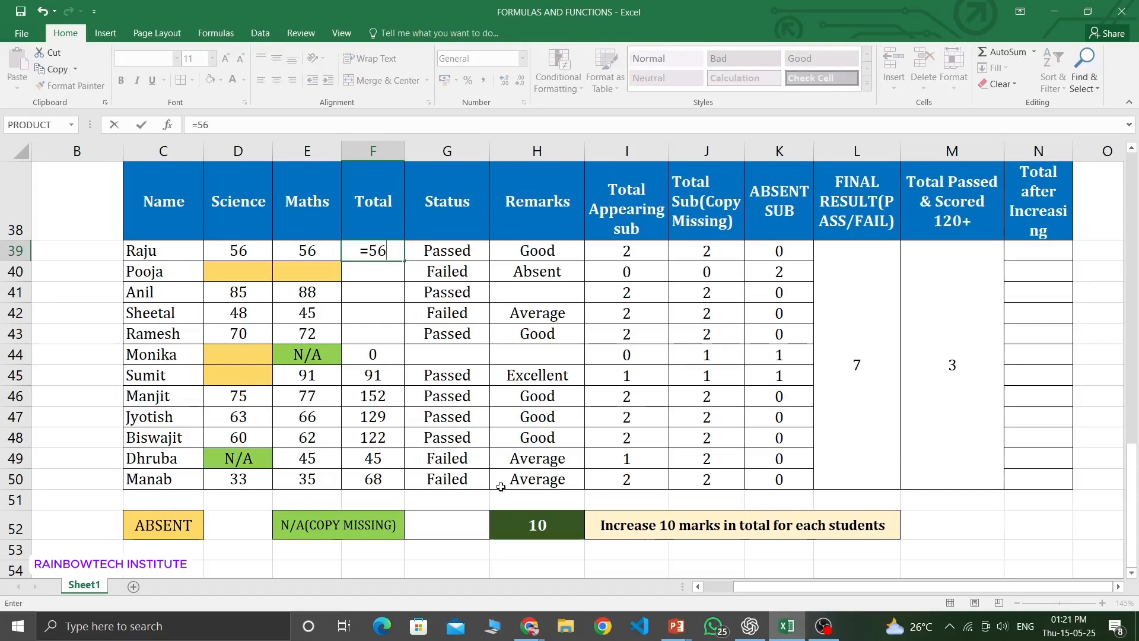
pyautogui.write('+56')
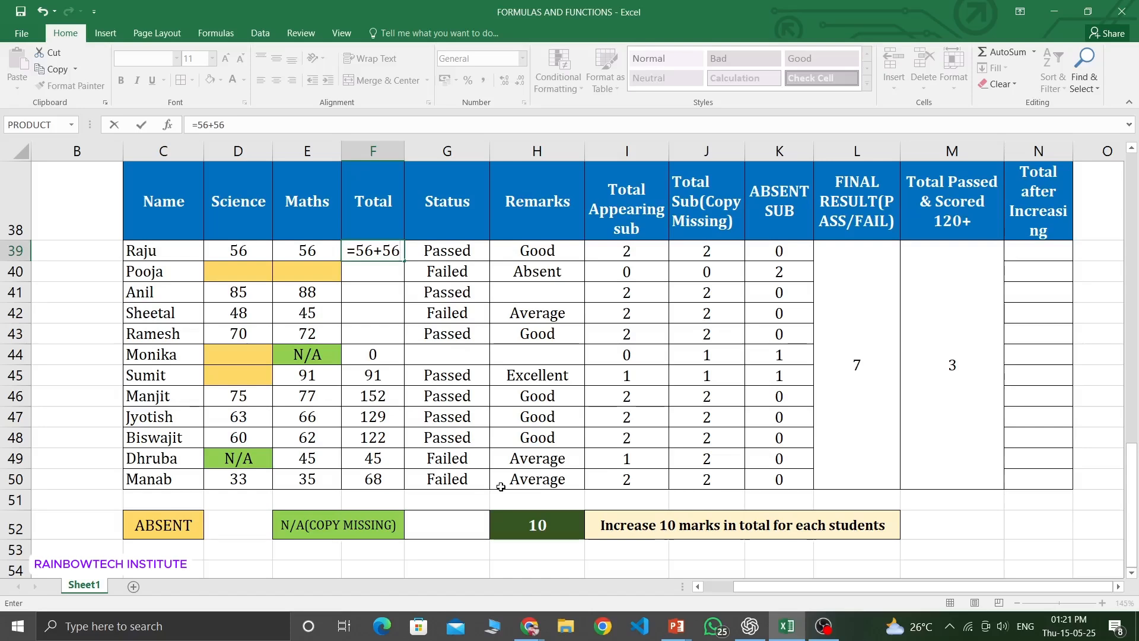
pyautogui.press('Return')
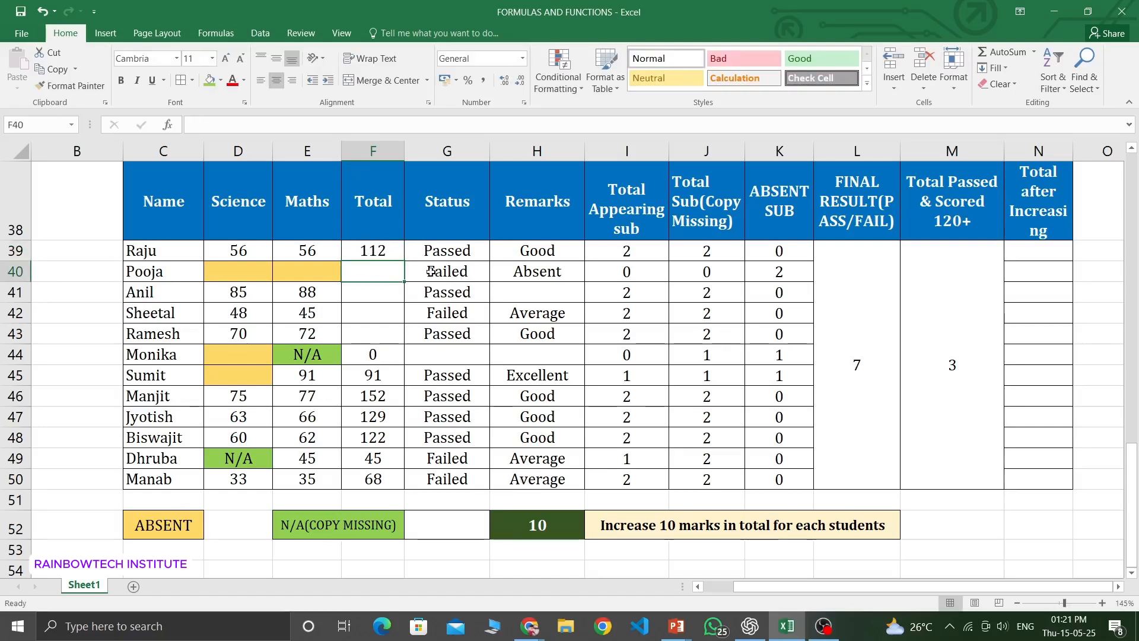
pyautogui.click(373, 250)
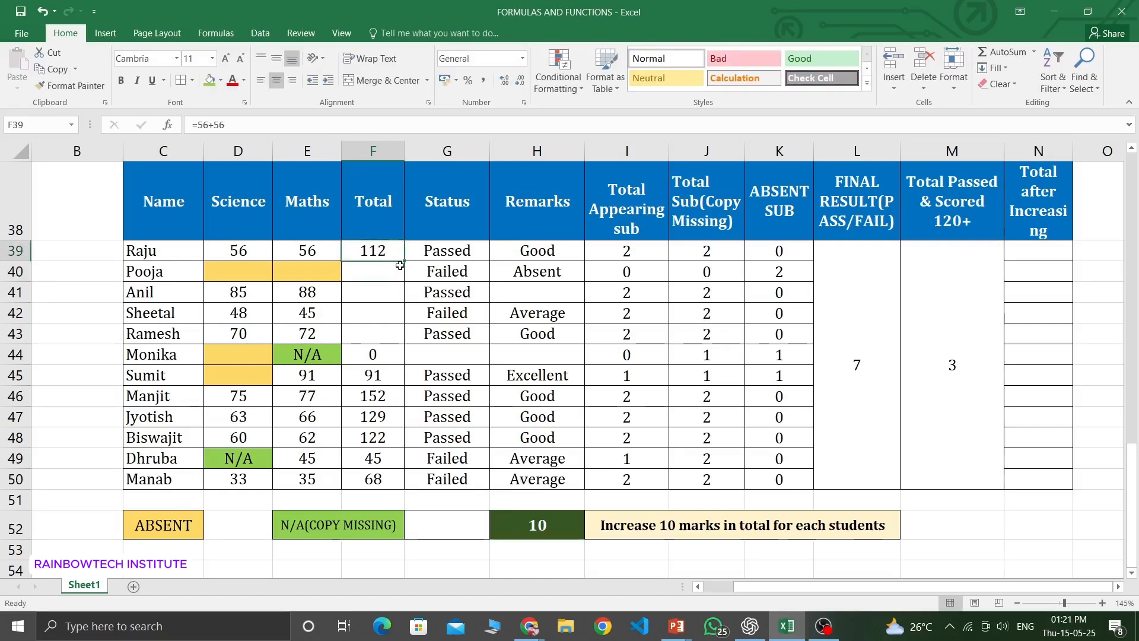
pyautogui.moveTo(406, 259); pyautogui.dragTo(404, 279)
pyautogui.click(390, 272)
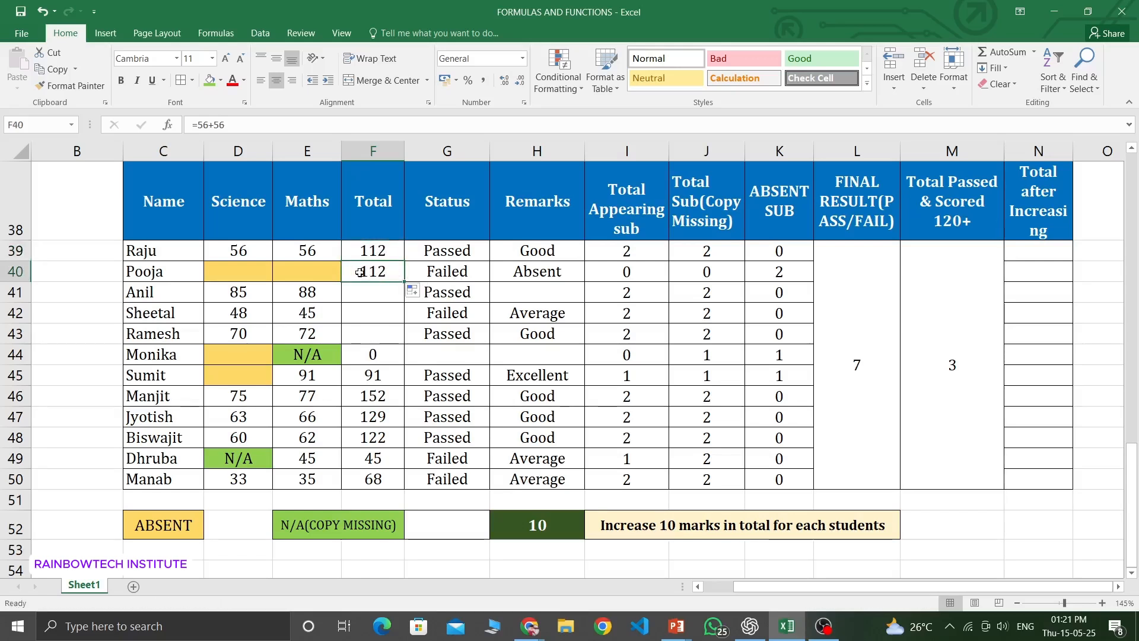
# Compare the formulas in F39 and F40 with the Science and Maths entries in D40 and E40.
pyautogui.click(252, 273)
pyautogui.click(288, 270)
pyautogui.click(260, 266)
pyautogui.click(305, 275)
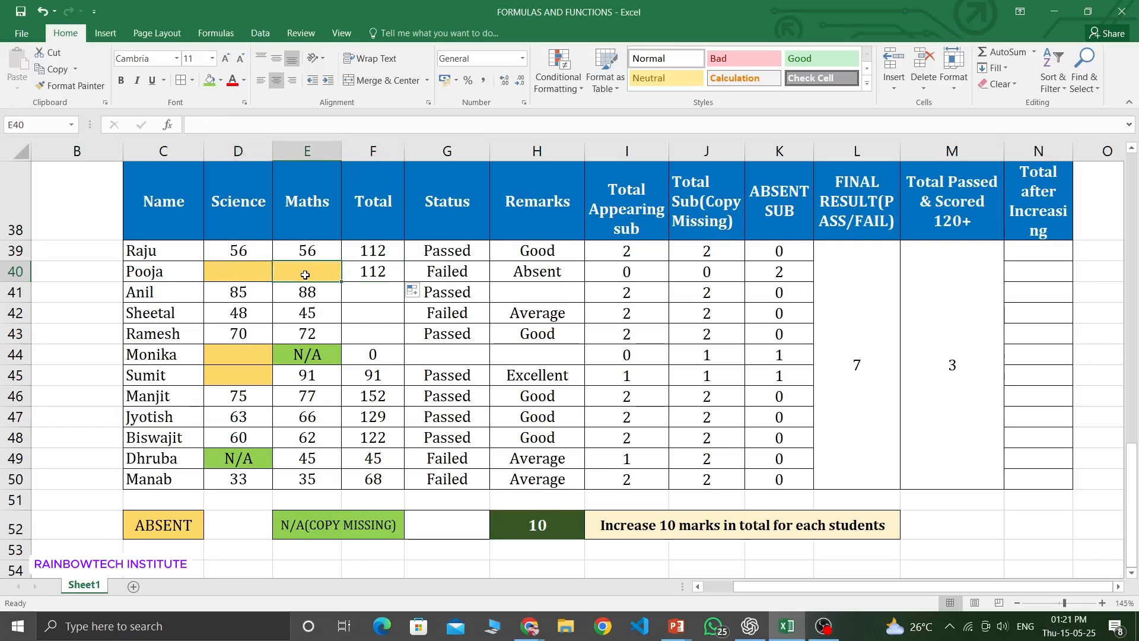
pyautogui.click(356, 274)
pyautogui.click(375, 254)
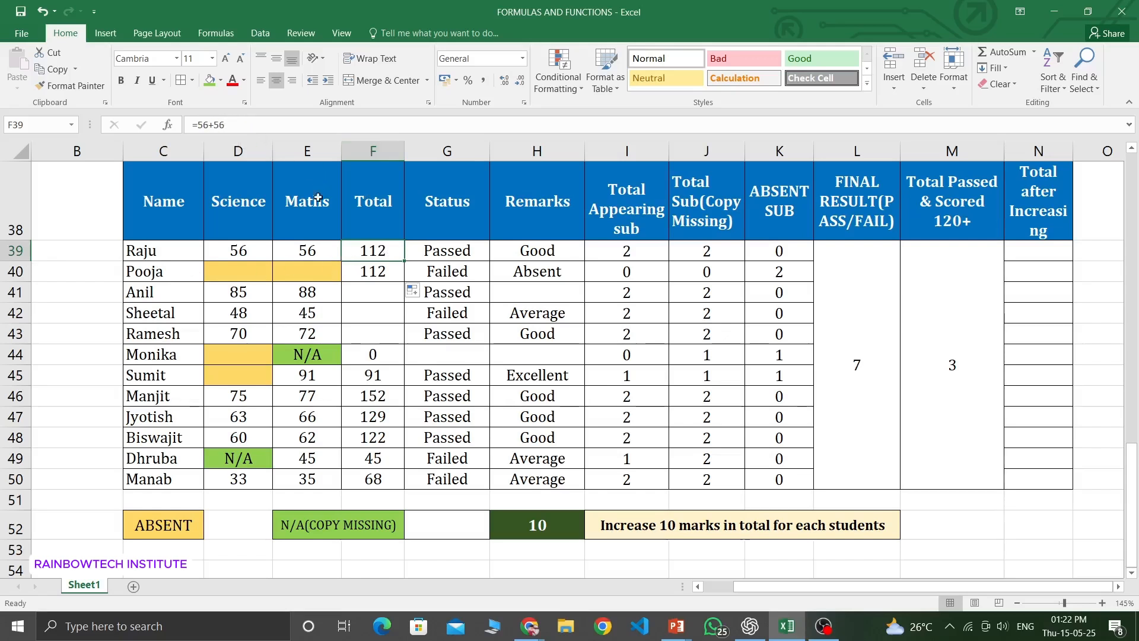
pyautogui.click(375, 271)
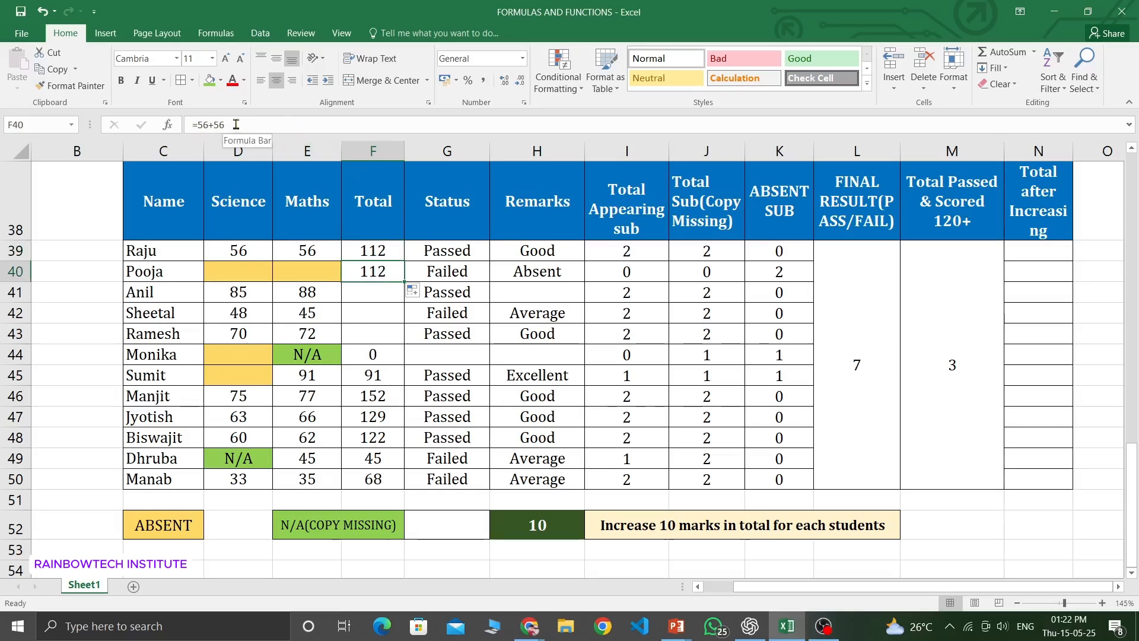
pyautogui.click(245, 269)
pyautogui.click(289, 271)
pyautogui.click(261, 272)
pyautogui.click(299, 273)
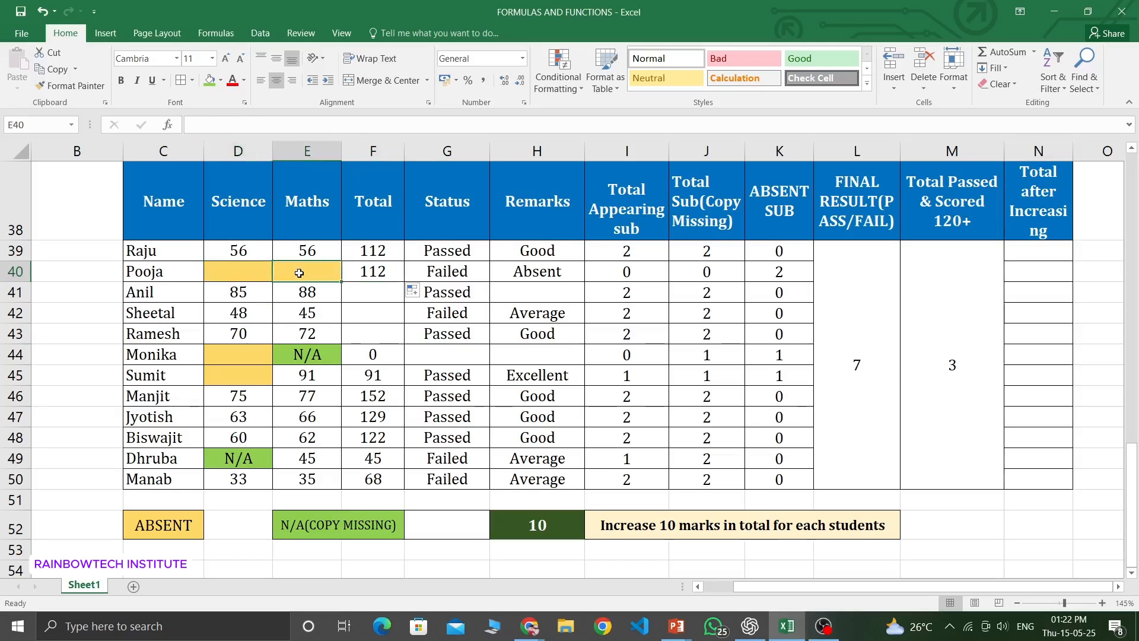
pyautogui.click(382, 273)
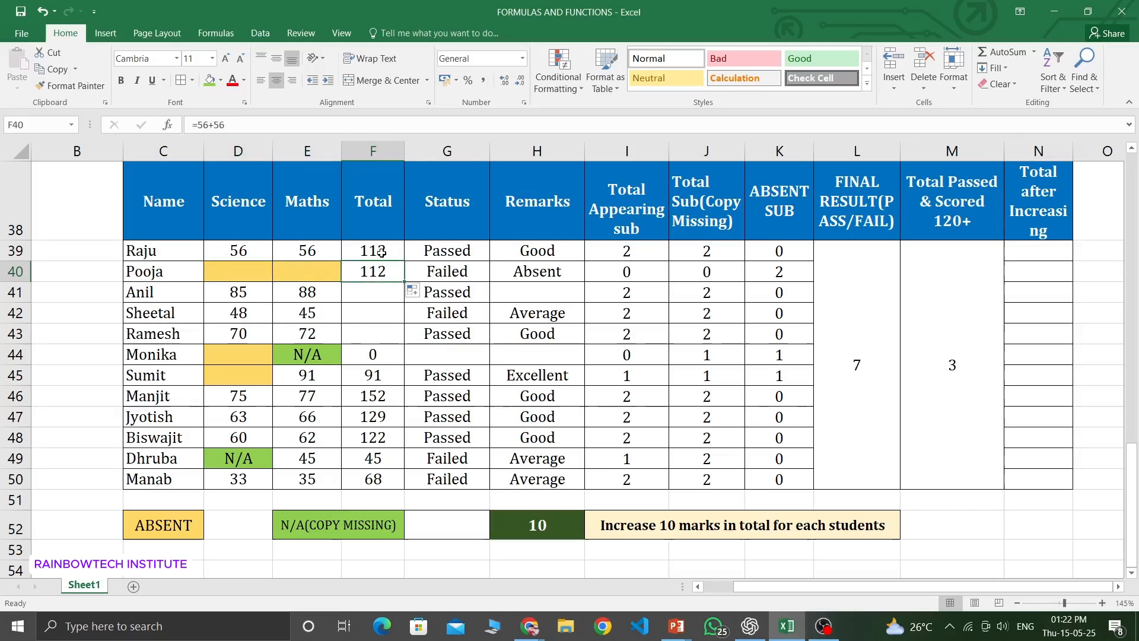
# Replace the fixed-number totals by clearing F39:F40 and entering the cell-reference formula =D39+E39 in F39.
pyautogui.click(381, 251)
pyautogui.moveTo(381, 250); pyautogui.dragTo(381, 271)
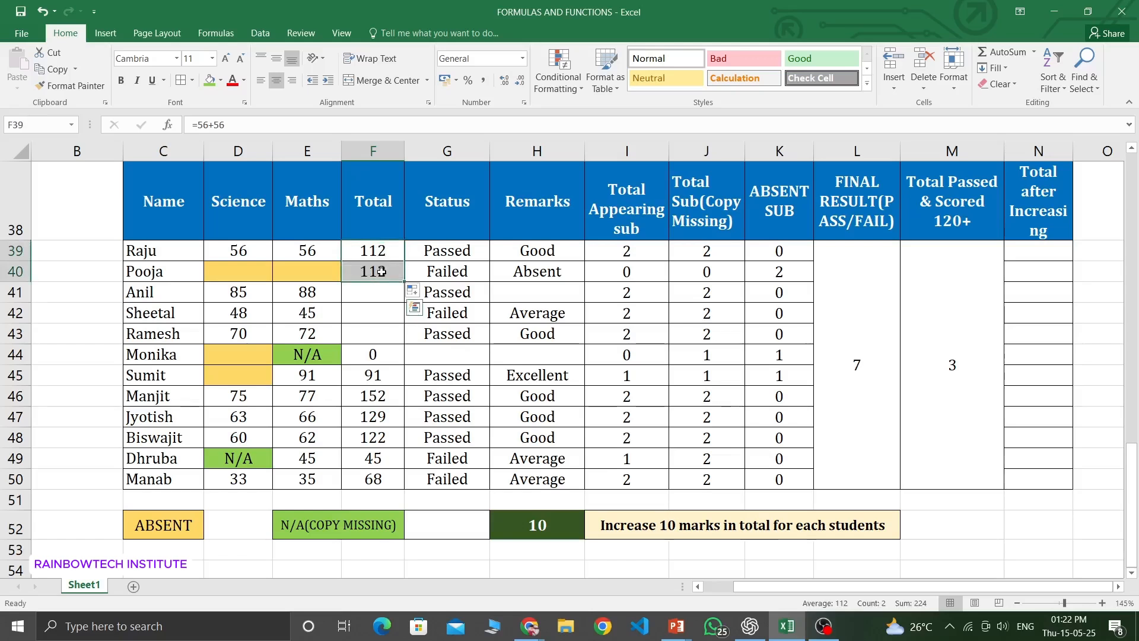
pyautogui.press('Delete')
pyautogui.click(381, 253)
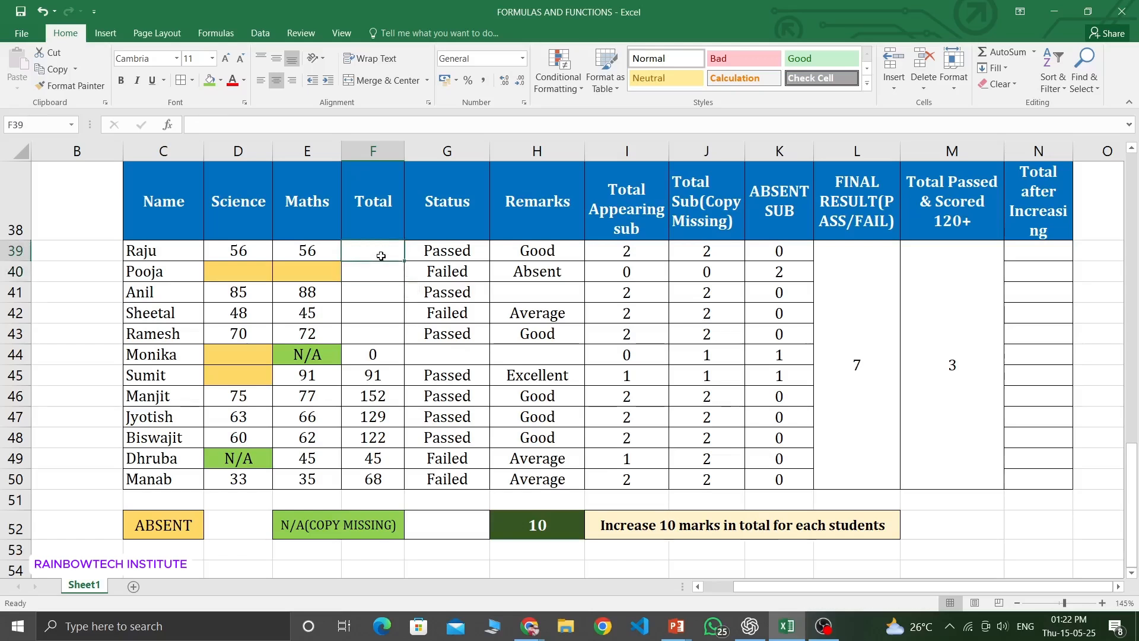
pyautogui.write('=')
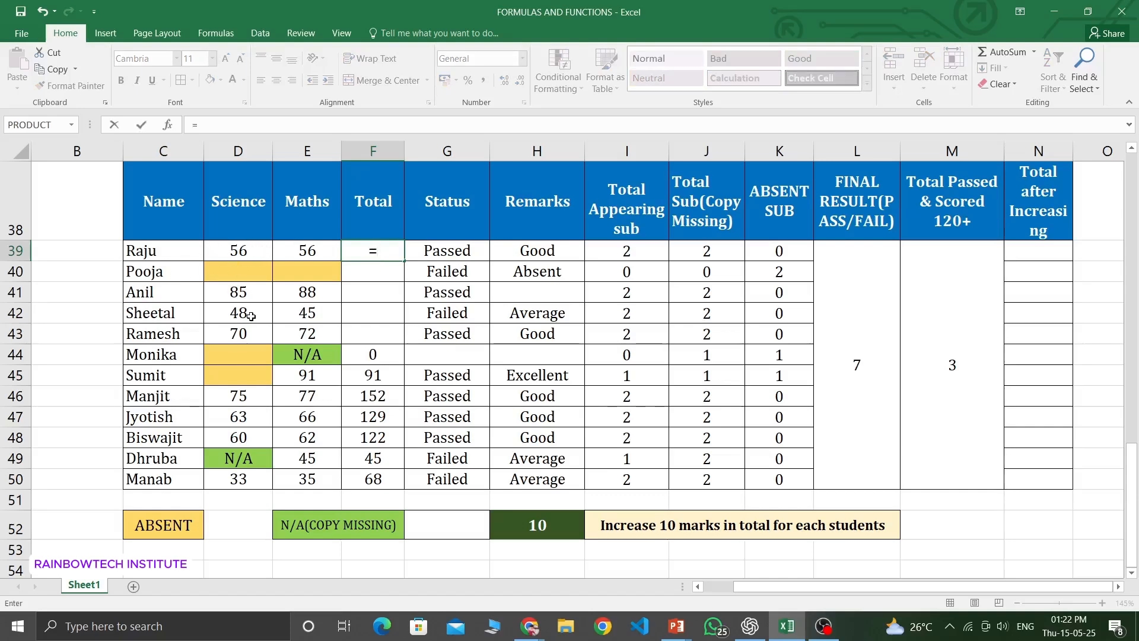
pyautogui.click(243, 252)
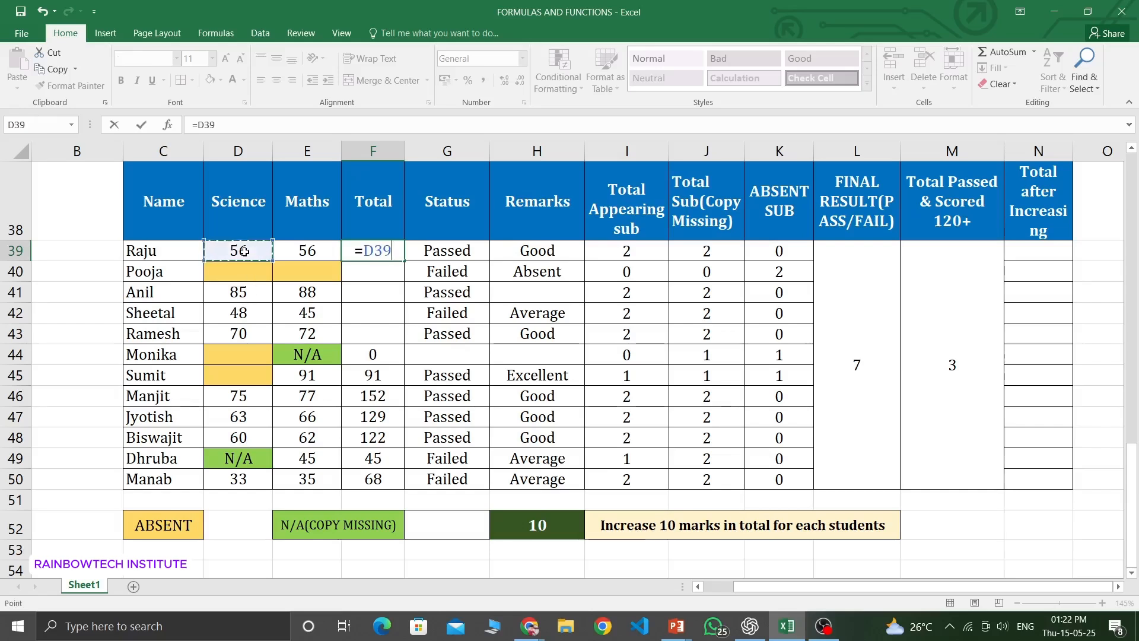
pyautogui.write('+')
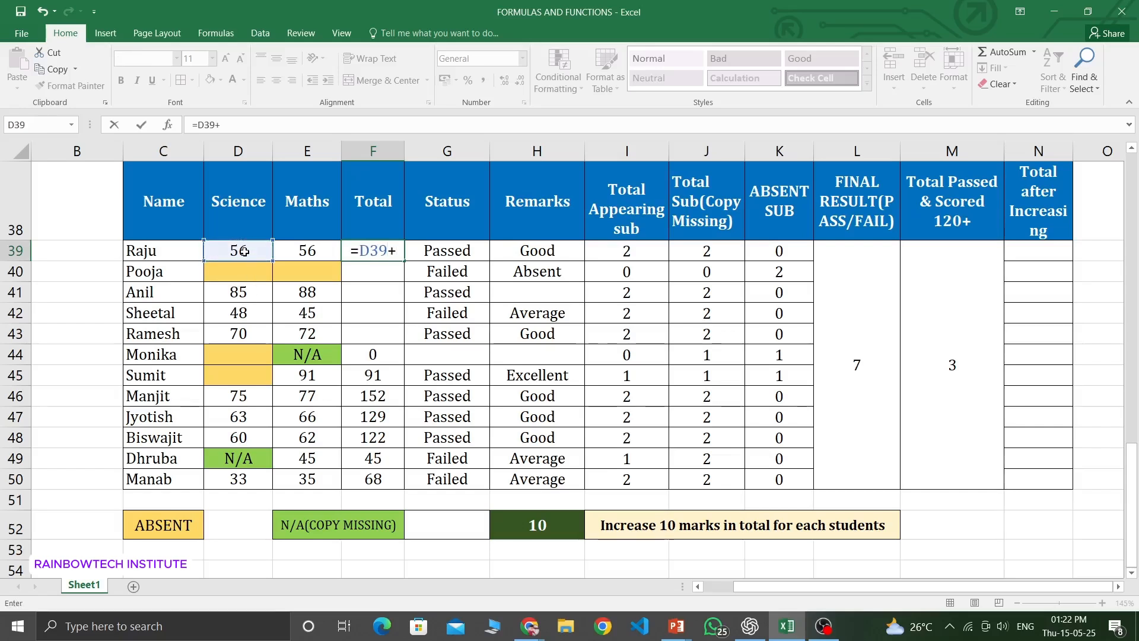
pyautogui.click(327, 252)
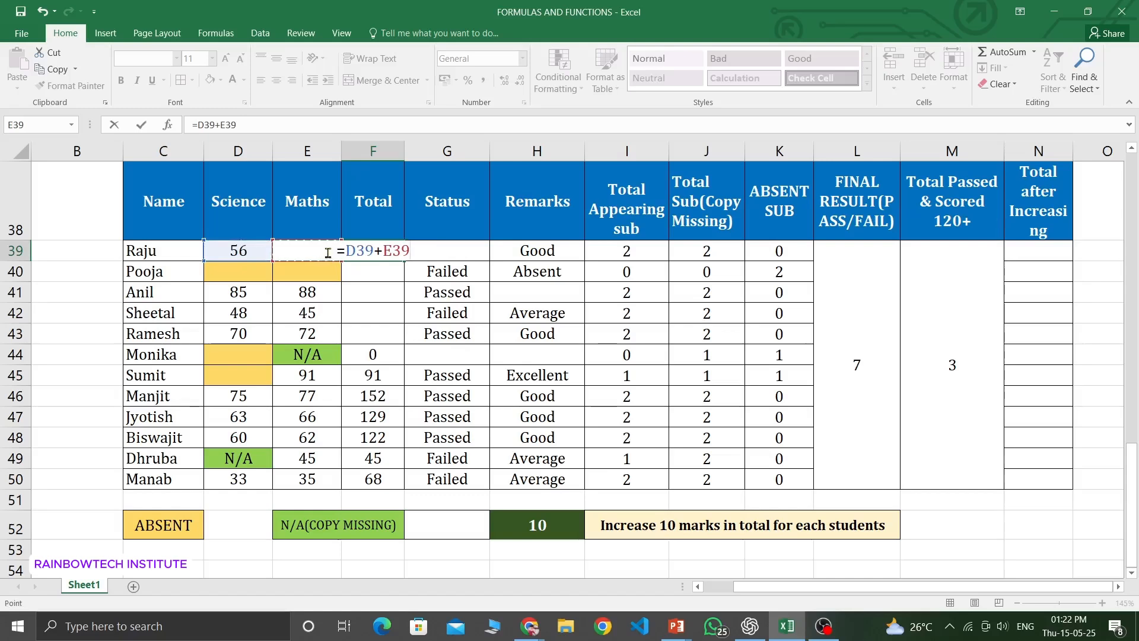
pyautogui.press('Return')
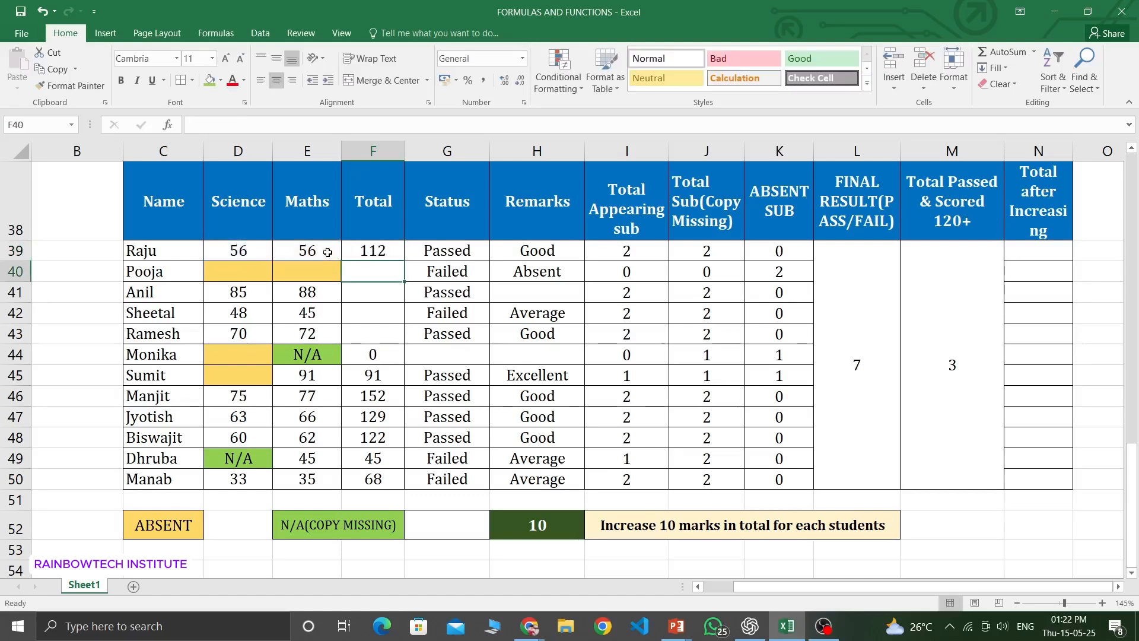
# Check the F39 Total formula against its referenced Science cell D39 and Maths cell E39.
pyautogui.click(383, 251)
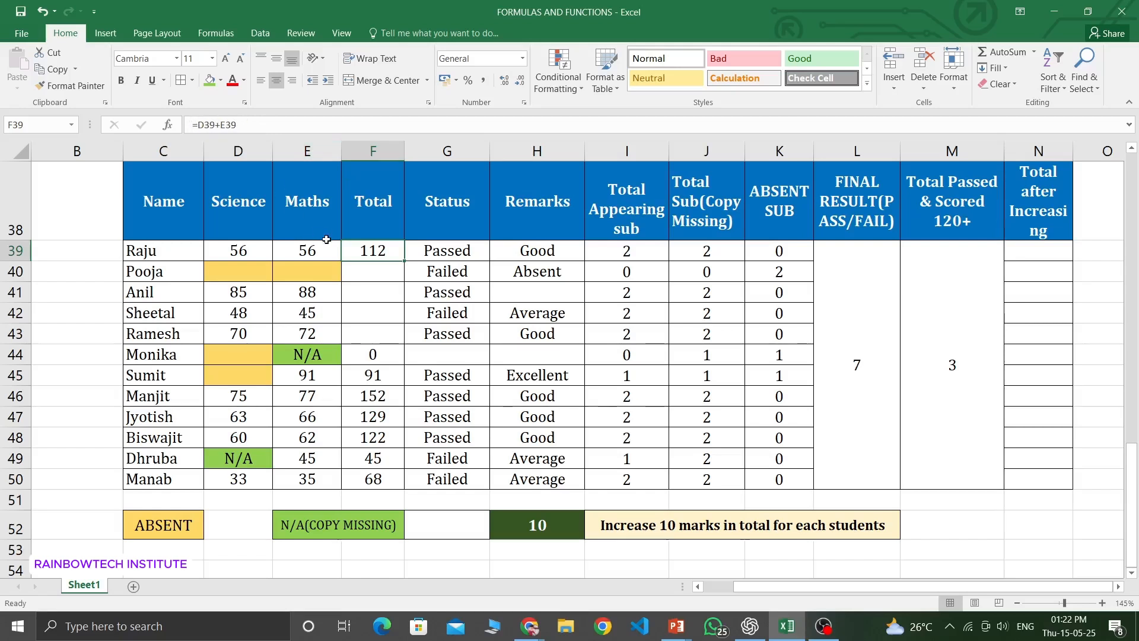
pyautogui.click(240, 247)
pyautogui.click(303, 252)
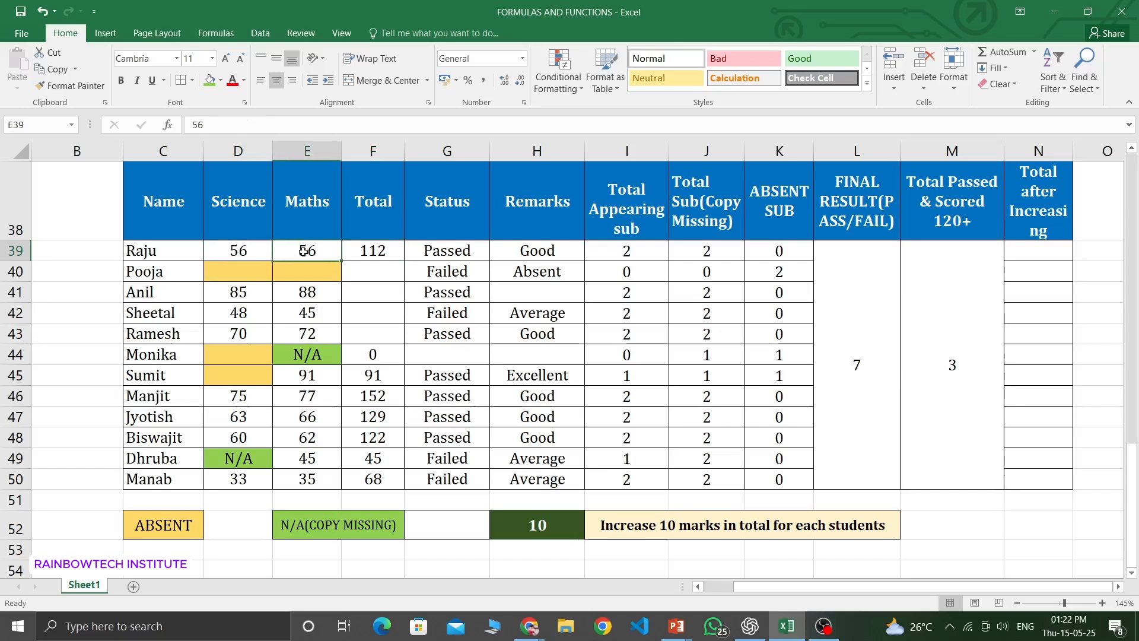
# Fill the F39 relative-reference formula down through F43, comparing the formulas in F39 and F40.
pyautogui.click(372, 252)
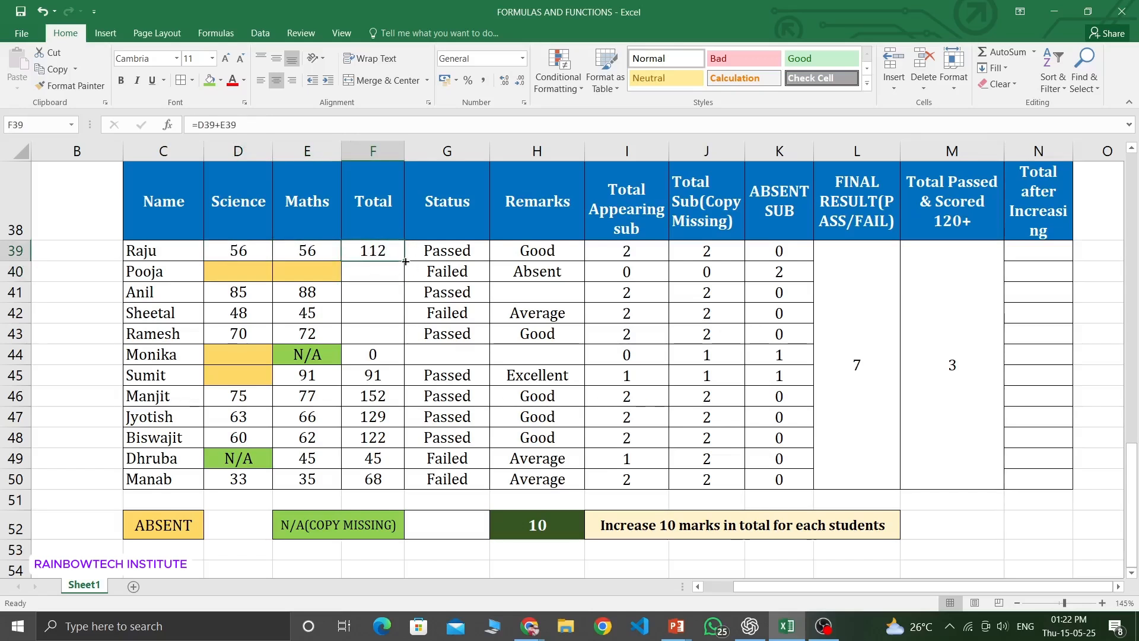
pyautogui.moveTo(404, 261); pyautogui.dragTo(407, 280)
pyautogui.click(382, 272)
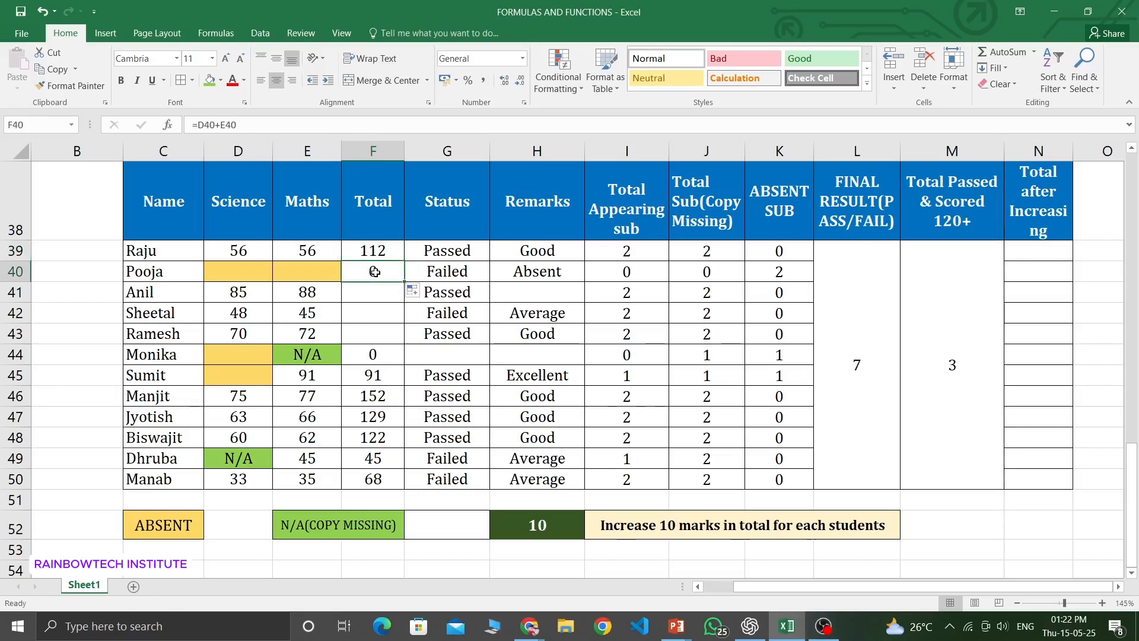
pyautogui.press('Up')
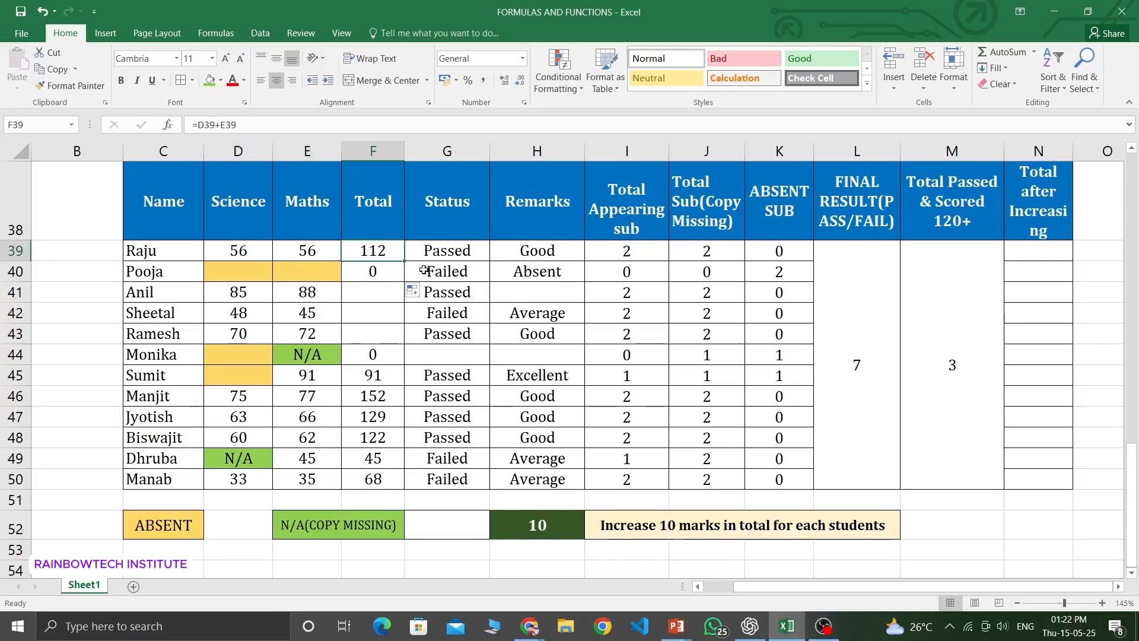
pyautogui.click(374, 271)
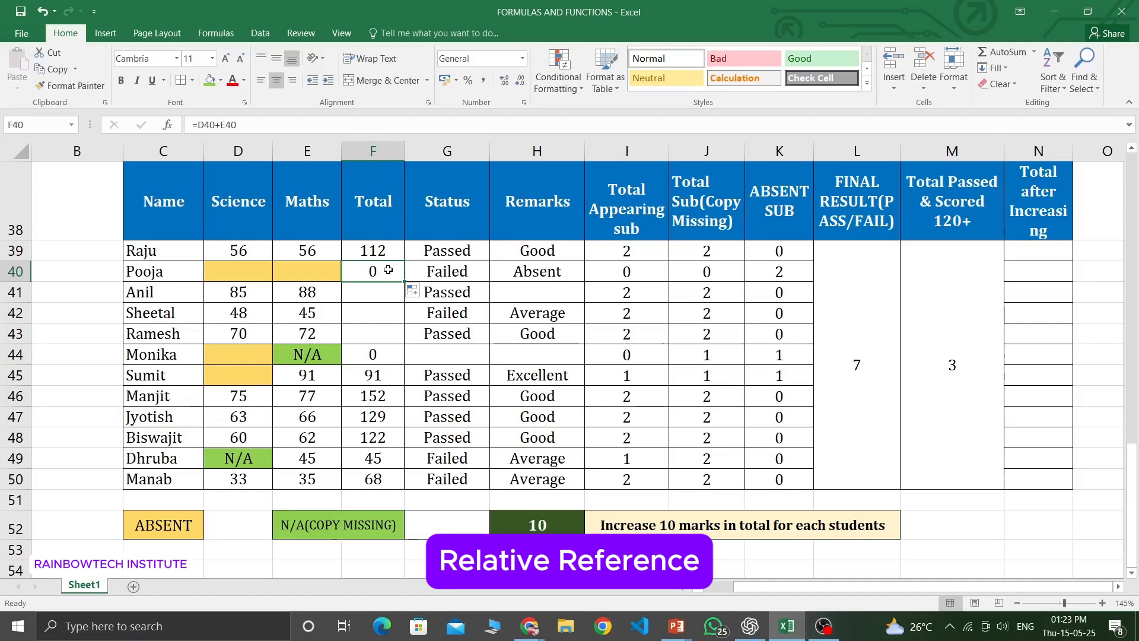
pyautogui.moveTo(404, 281); pyautogui.dragTo(406, 343)
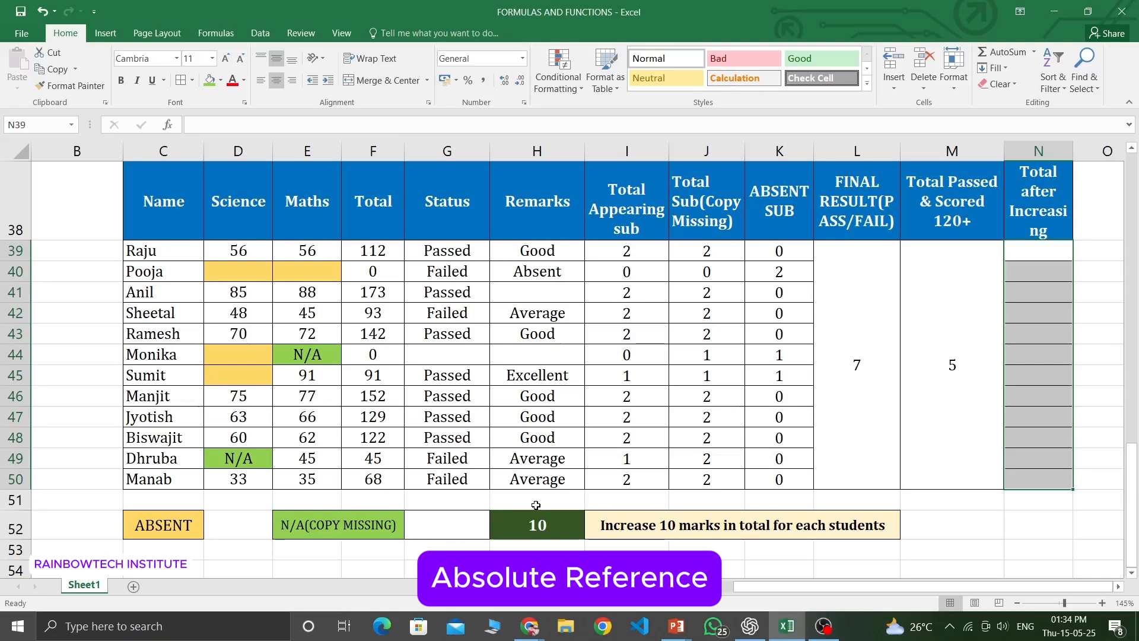
# Compare the empty Total after Increasing cells N39:N50 with the Total column and the mark-increase note in row 52.
pyautogui.moveTo(1038, 251); pyautogui.dragTo(1062, 468)
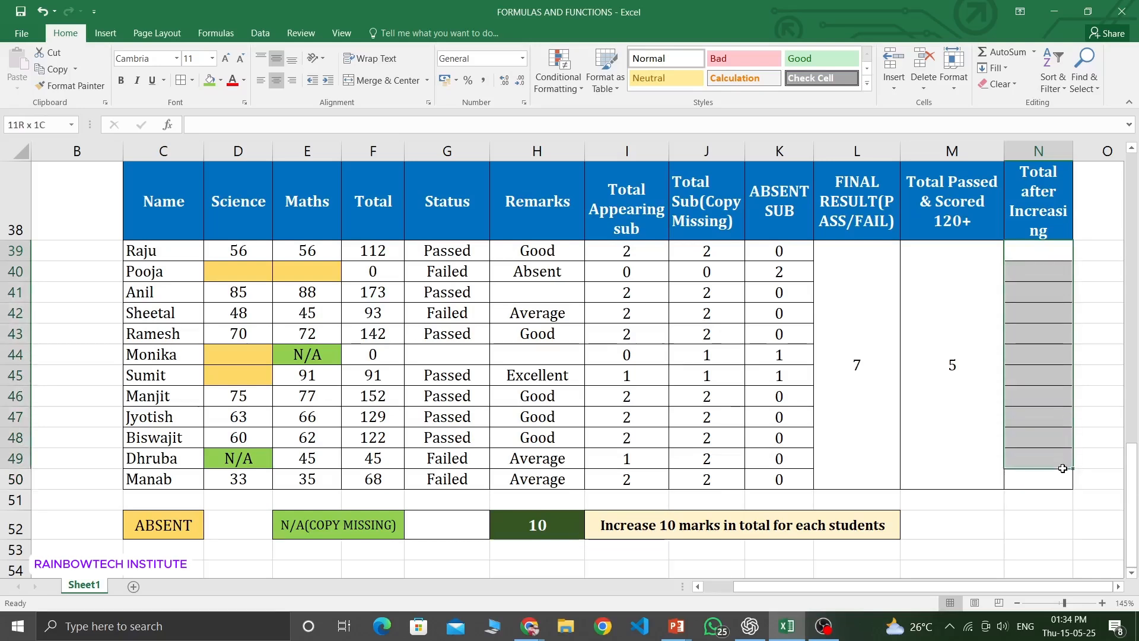
pyautogui.moveTo(374, 248); pyautogui.dragTo(381, 478)
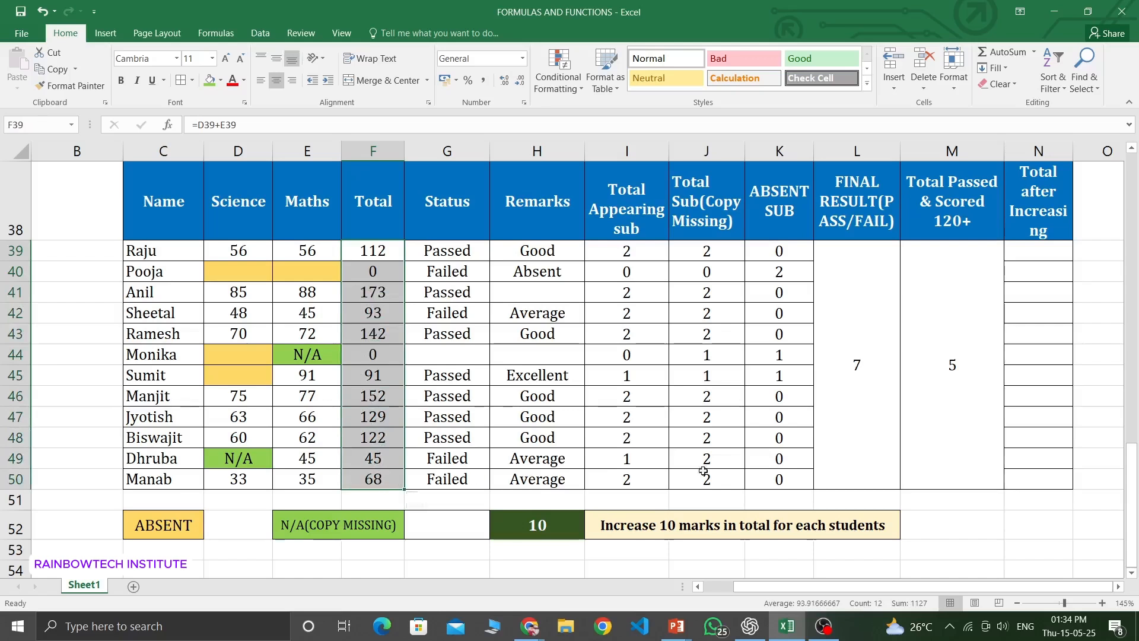
pyautogui.moveTo(1063, 254); pyautogui.dragTo(1051, 475)
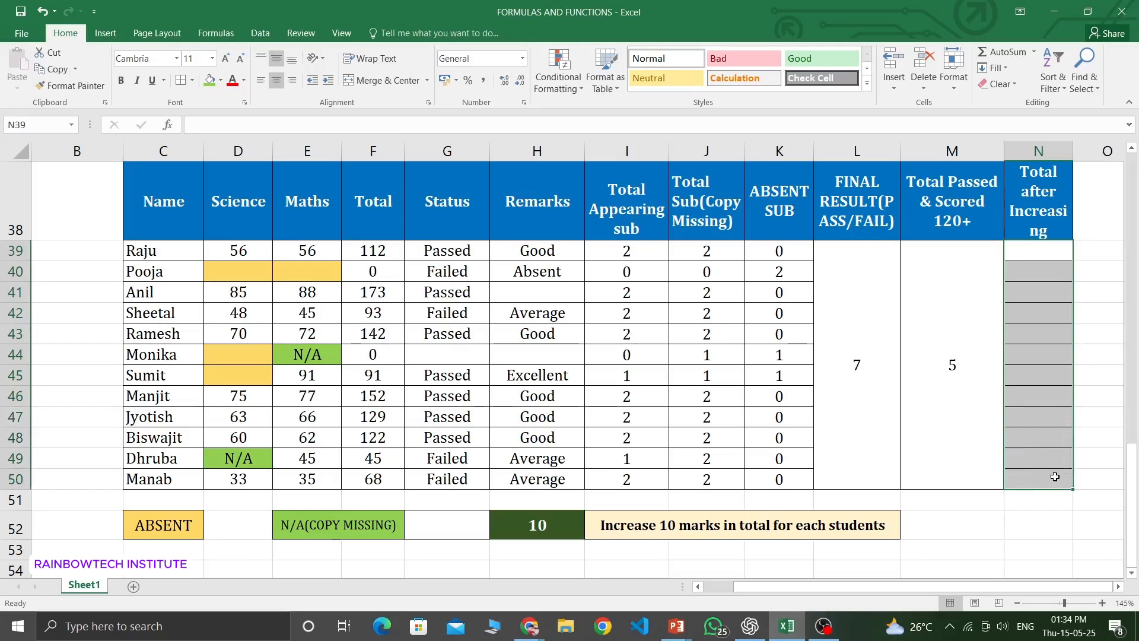
pyautogui.click(1059, 251)
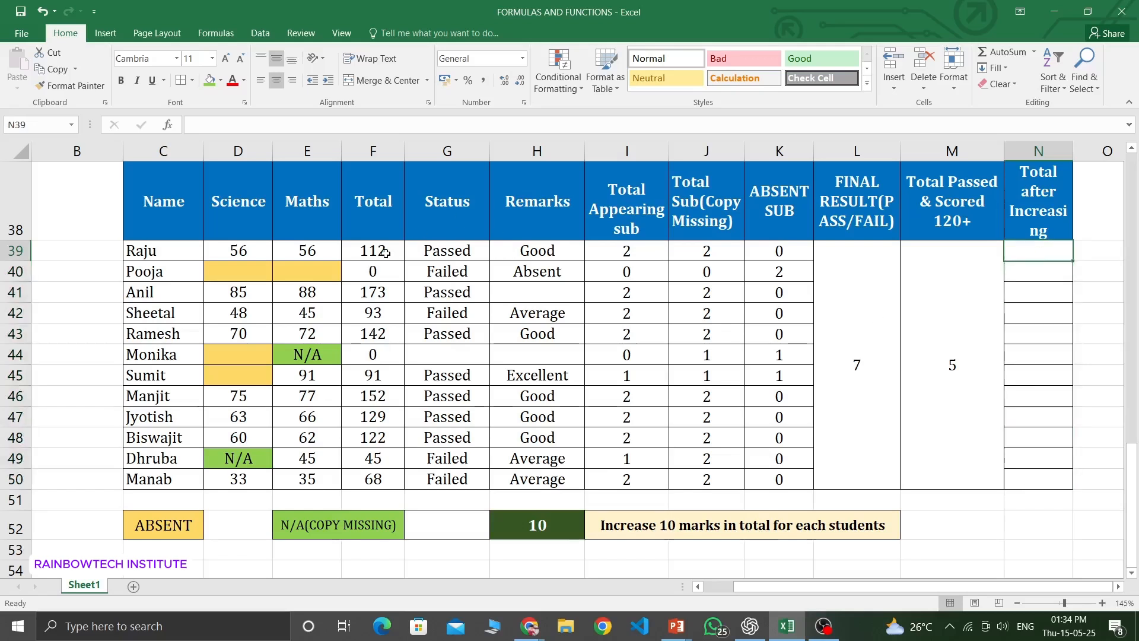
pyautogui.moveTo(386, 253); pyautogui.dragTo(385, 470)
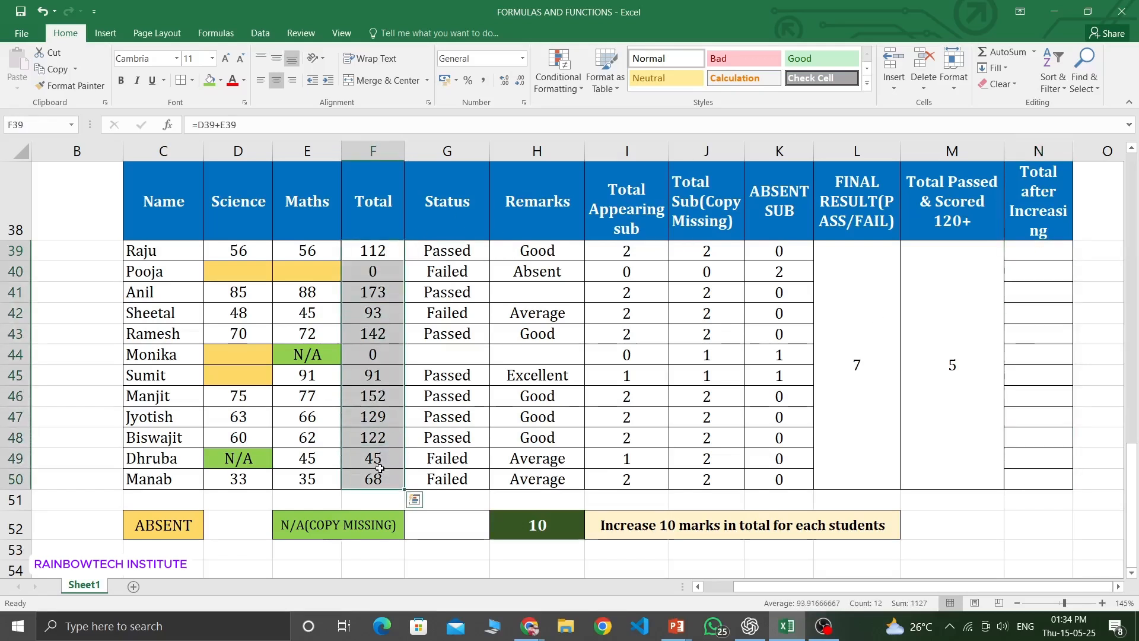
pyautogui.moveTo(521, 525); pyautogui.dragTo(819, 527)
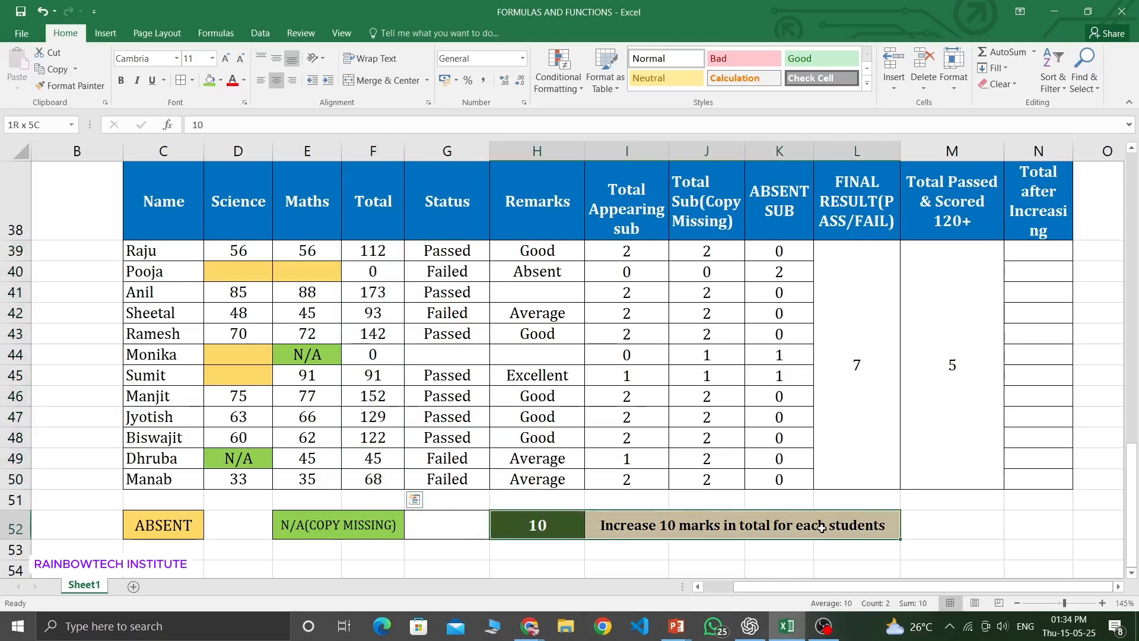
# Enter the formula =F39+10 in N39, adding a fixed 10 marks to the first student's Total.
pyautogui.click(1059, 250)
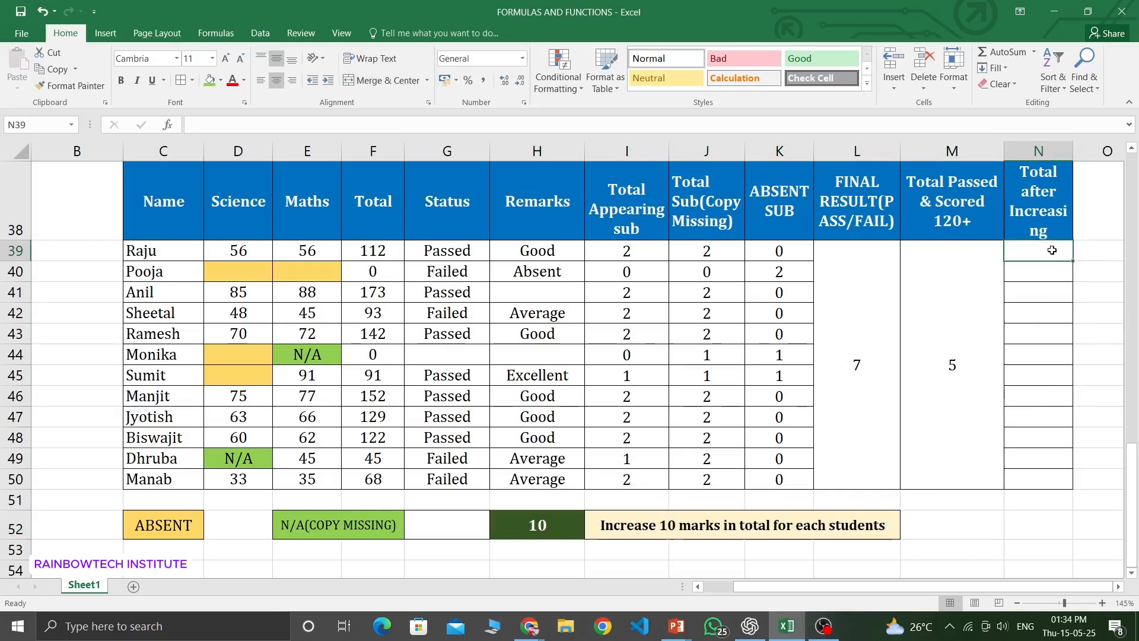
pyautogui.write('=')
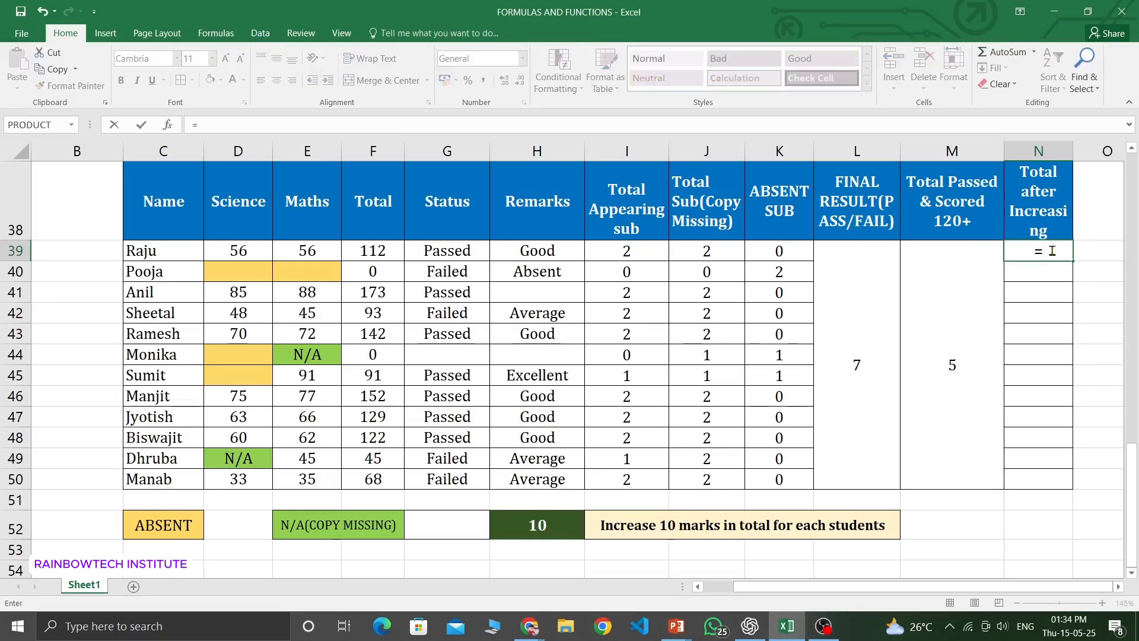
pyautogui.click(382, 251)
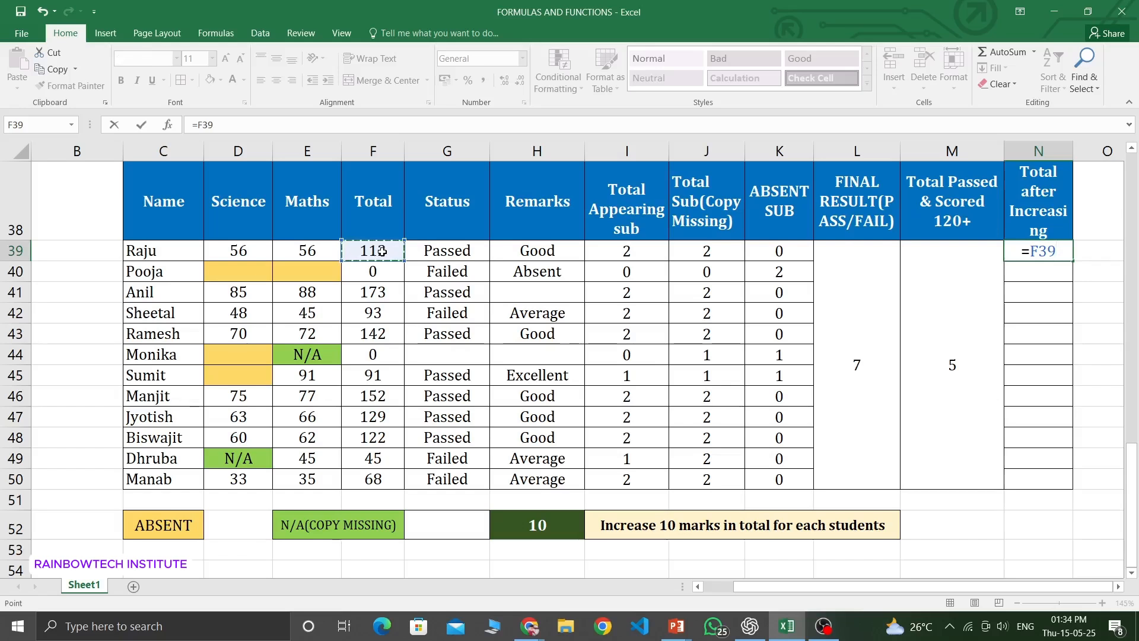
pyautogui.write('+10')
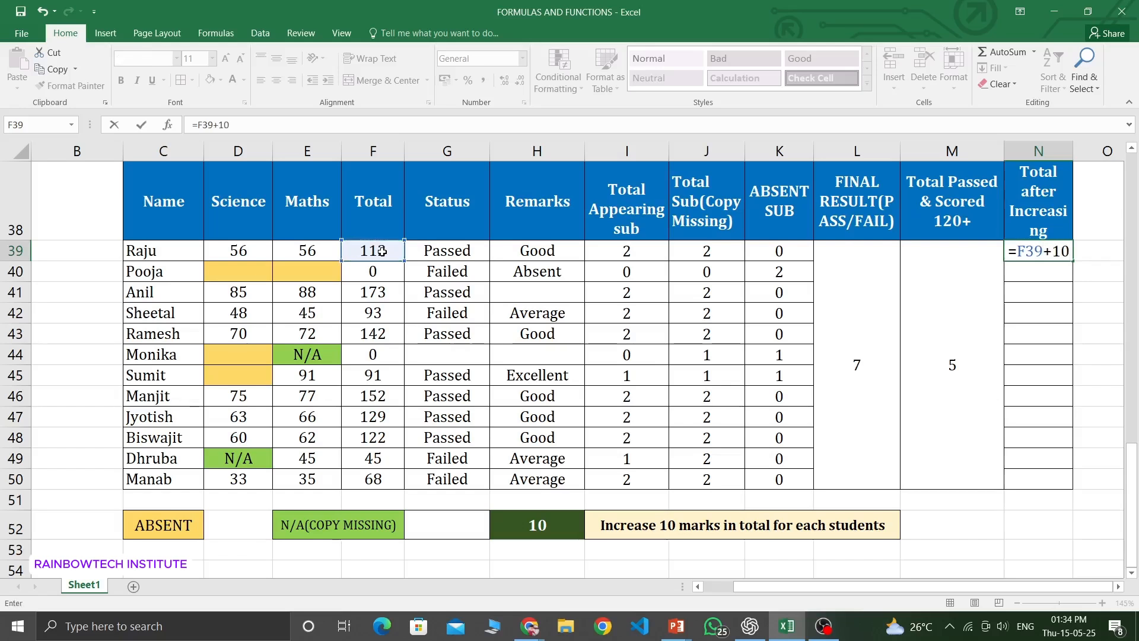
pyautogui.press('Return')
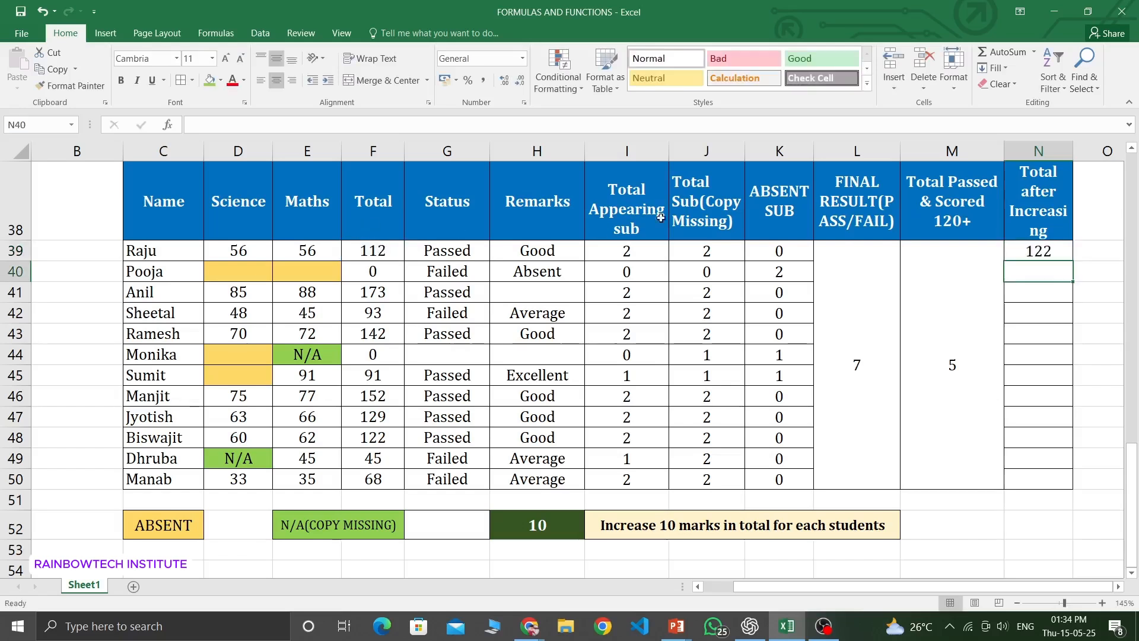
# Fill the fixed-number formula in N39 down through N50 and review the formula in N39.
pyautogui.click(1009, 251)
pyautogui.click(375, 252)
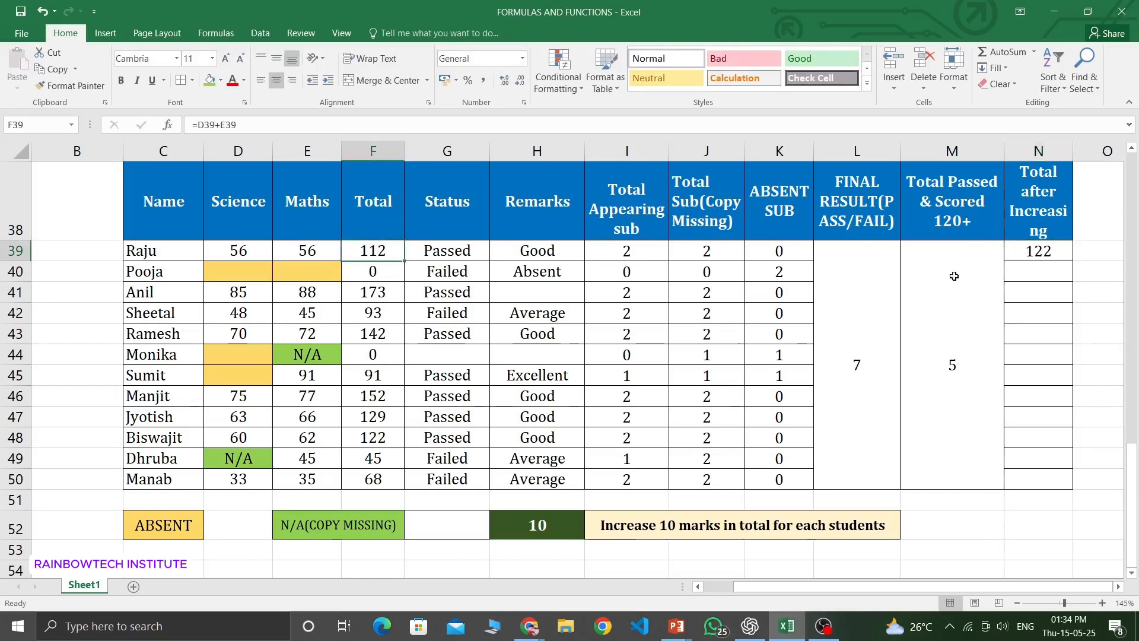
pyautogui.click(1060, 252)
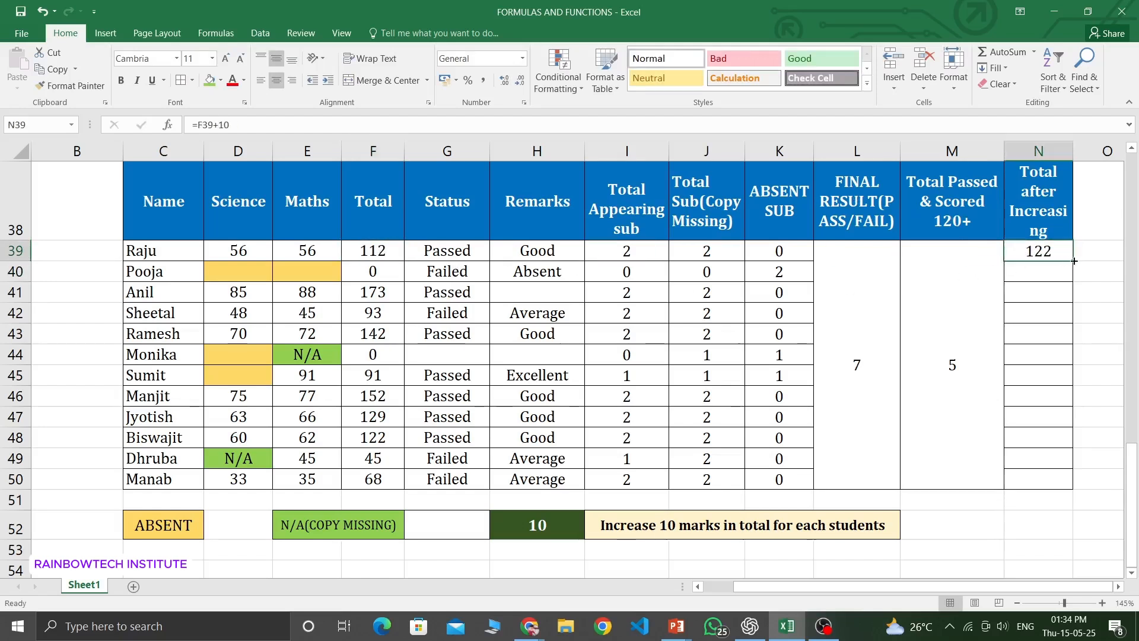
pyautogui.moveTo(1074, 261); pyautogui.dragTo(1074, 483)
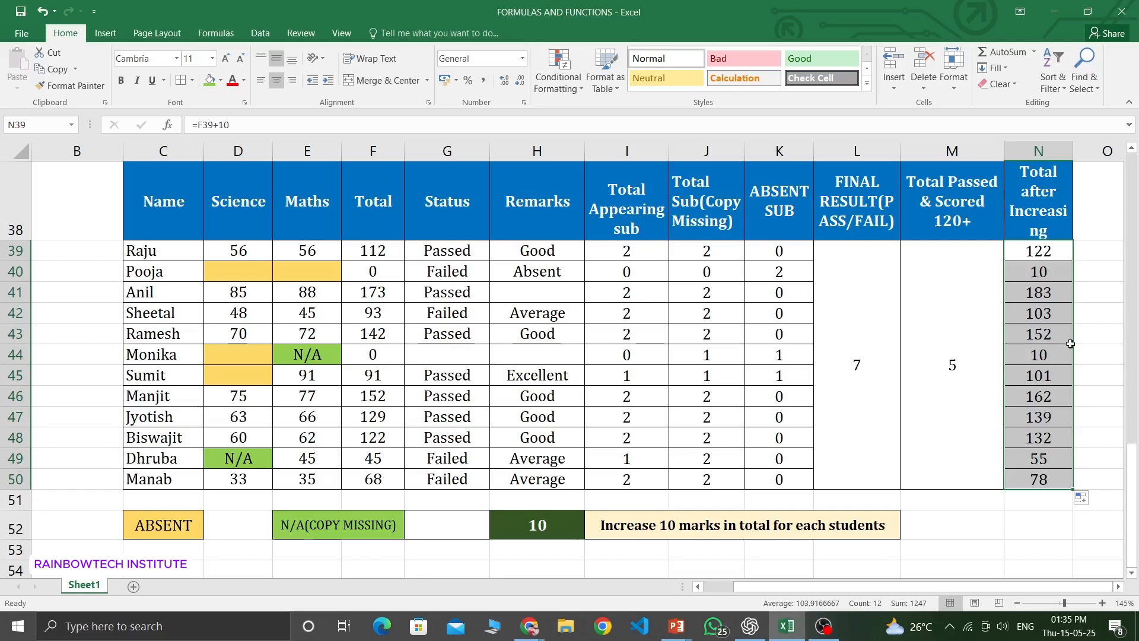
pyautogui.click(1049, 251)
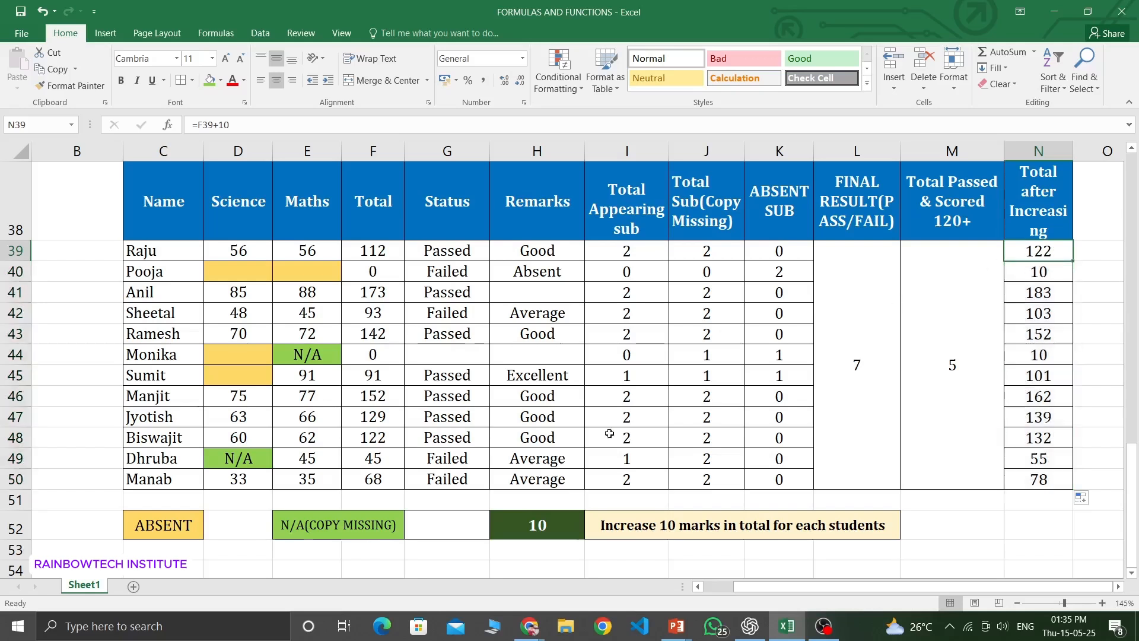
# Set the mark increment in H52 to 20.
pyautogui.click(559, 529)
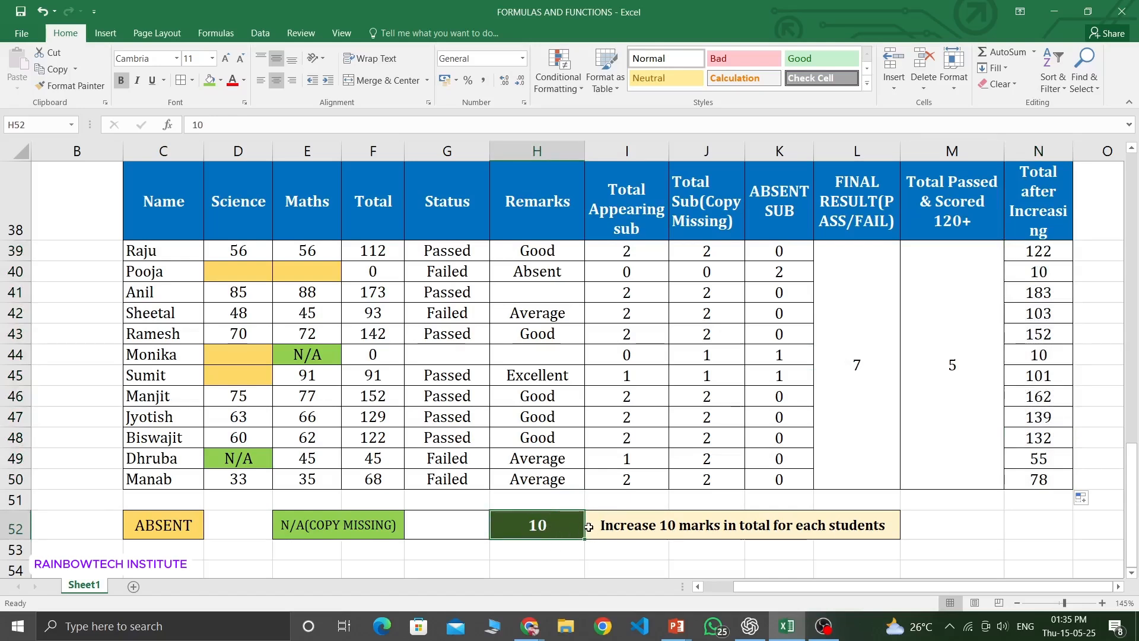
pyautogui.doubleClick(556, 526)
pyautogui.press('BackSpace')
pyautogui.press('BackSpace')
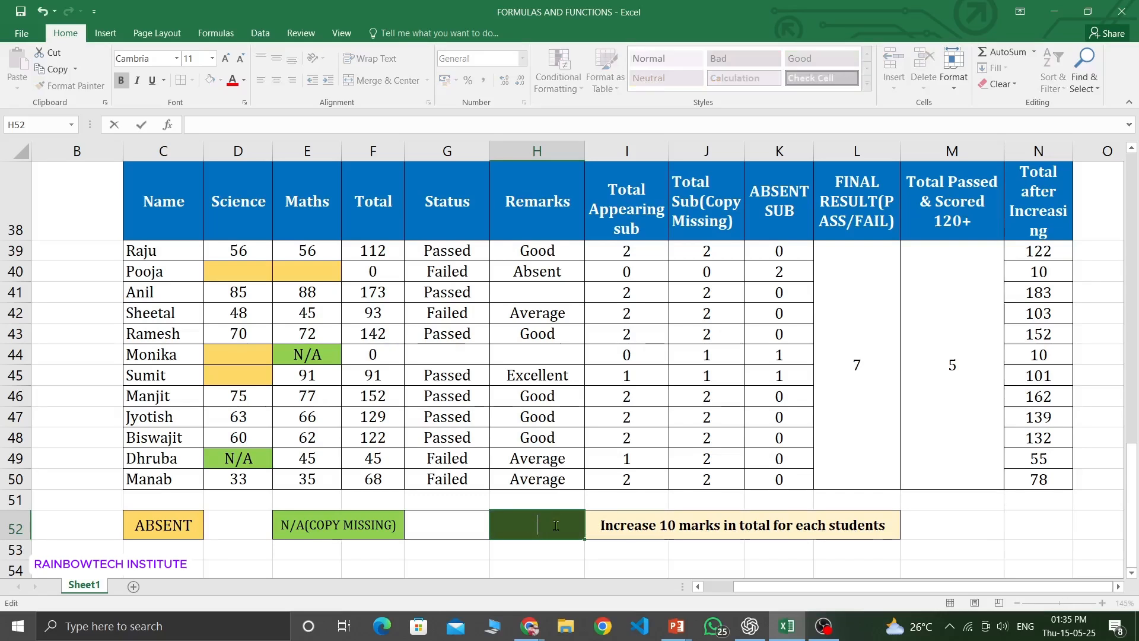
pyautogui.write('20')
pyautogui.press('Return')
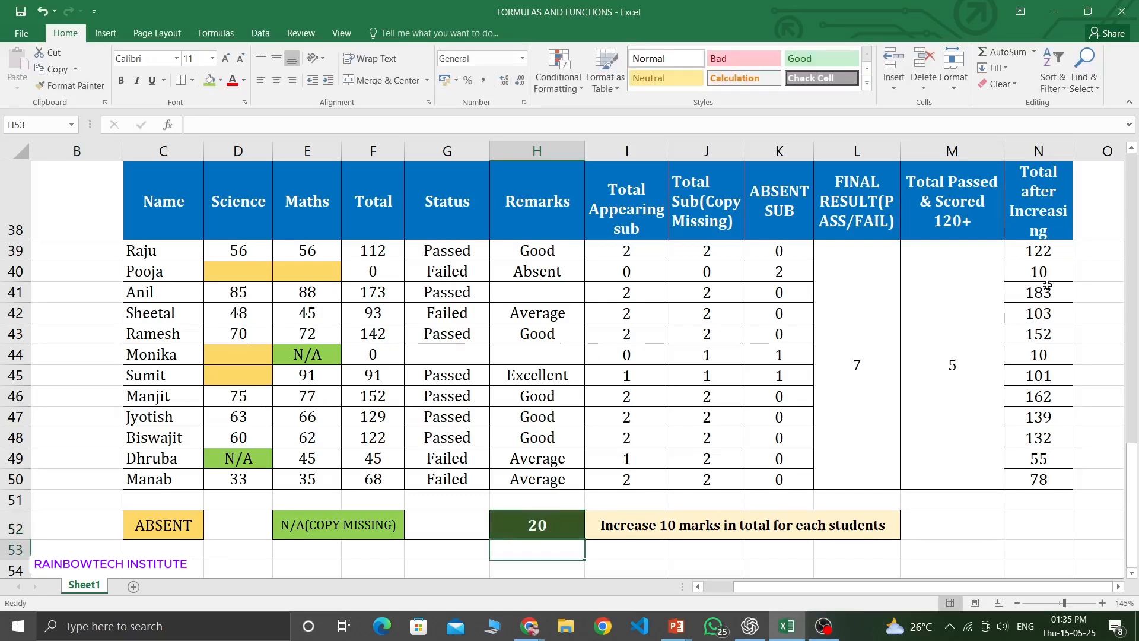
# Check the N39:N50 results and the formulas in N40 and N39 against the increment in H52.
pyautogui.moveTo(1049, 246); pyautogui.dragTo(1051, 470)
pyautogui.doubleClick(555, 531)
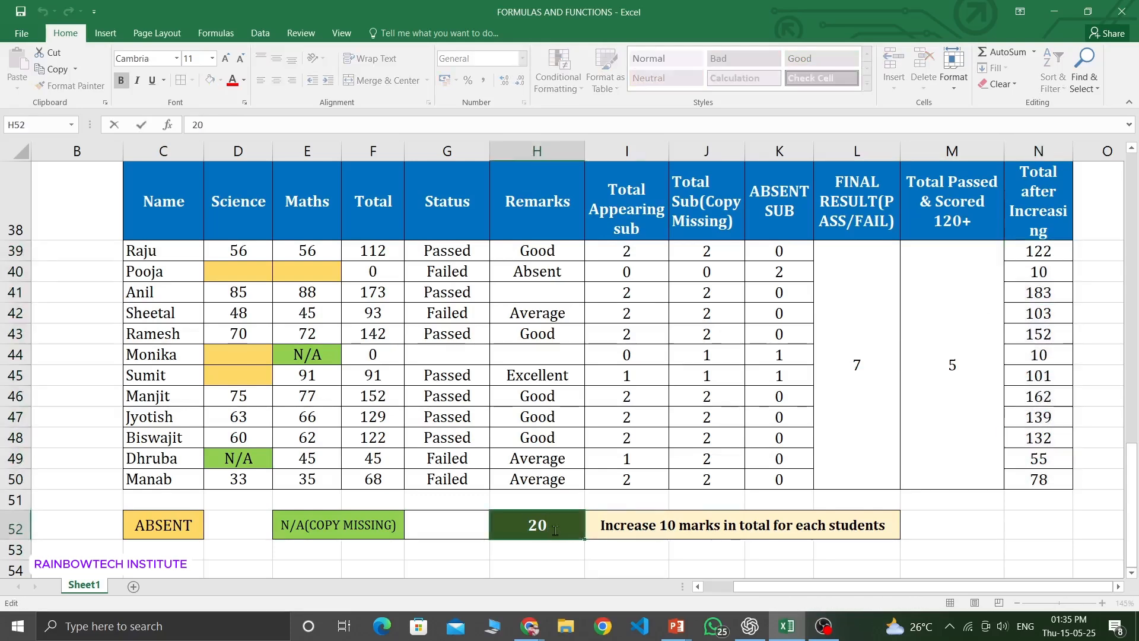
pyautogui.moveTo(556, 531); pyautogui.dragTo(529, 528)
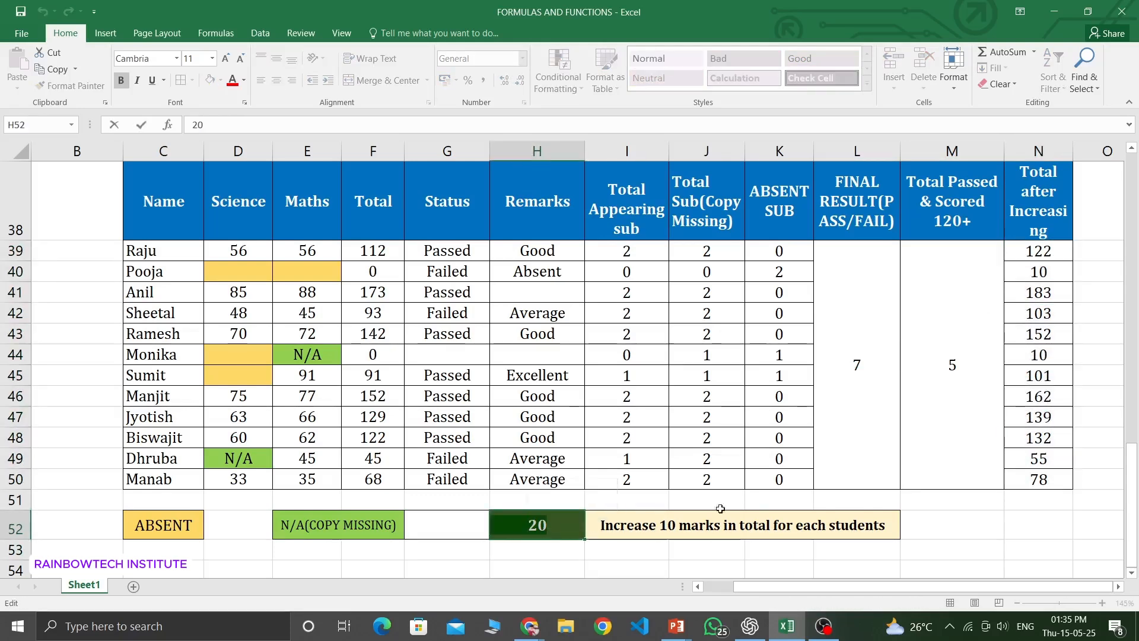
pyautogui.click(1060, 265)
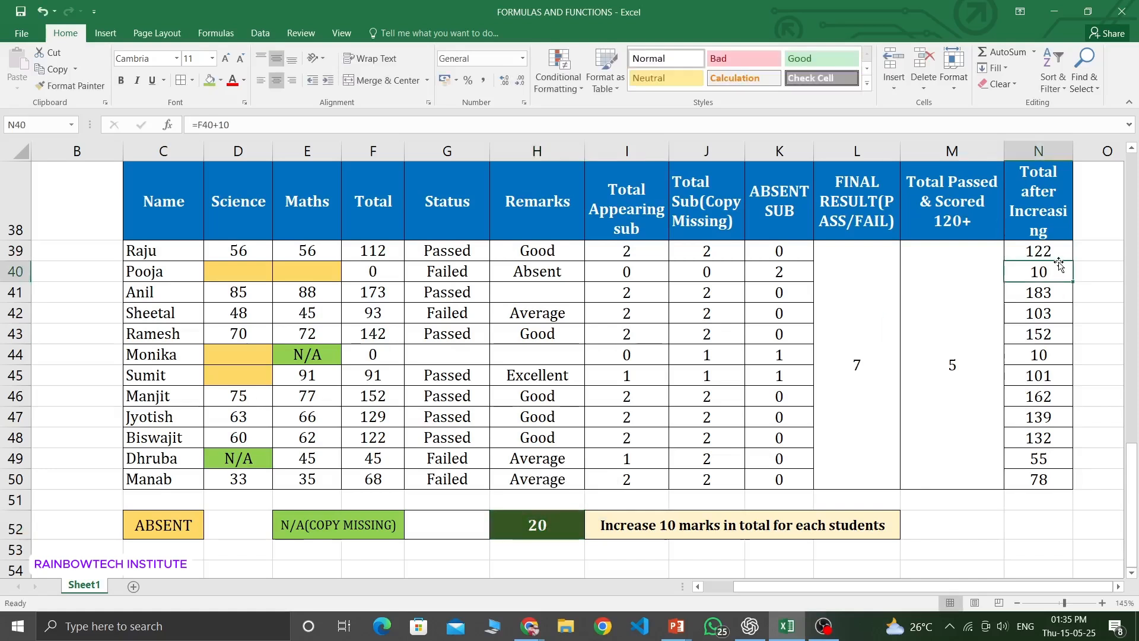
pyautogui.click(1057, 253)
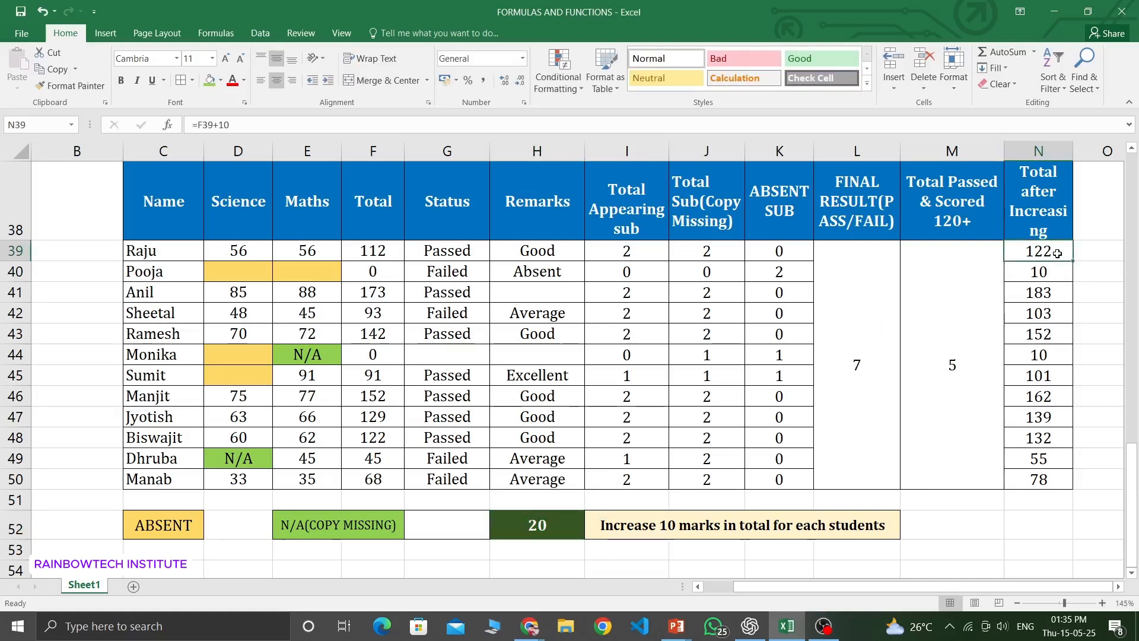
# Replace the fixed +10 results by clearing N39:N50 and entering the formula =F39+20 in N39.
pyautogui.moveTo(1056, 260); pyautogui.dragTo(1050, 483)
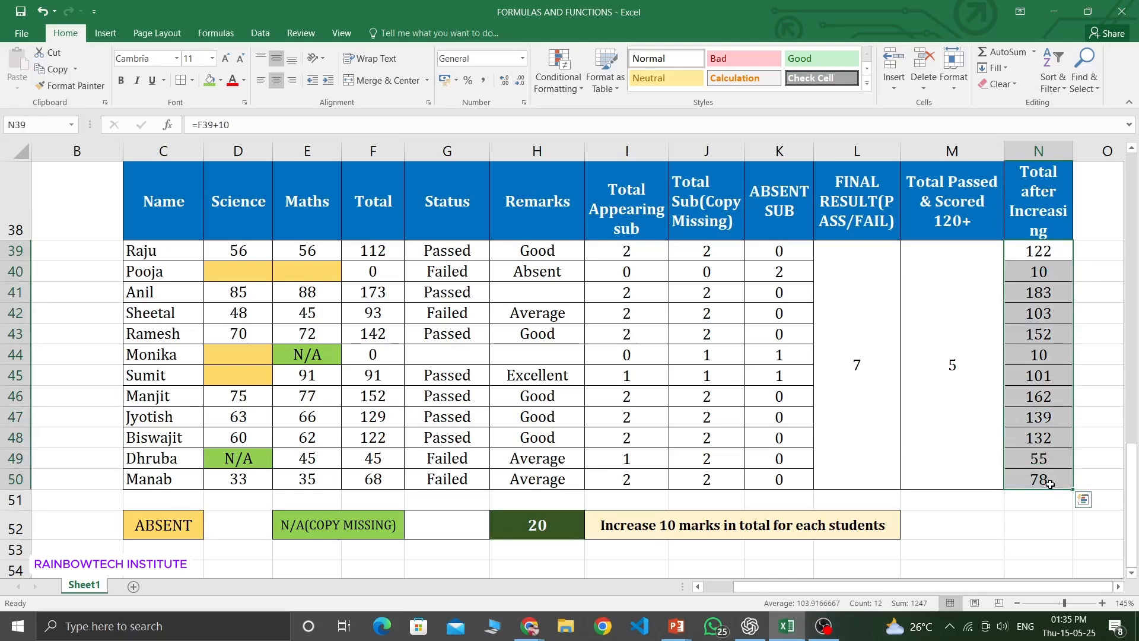
pyautogui.press('Delete')
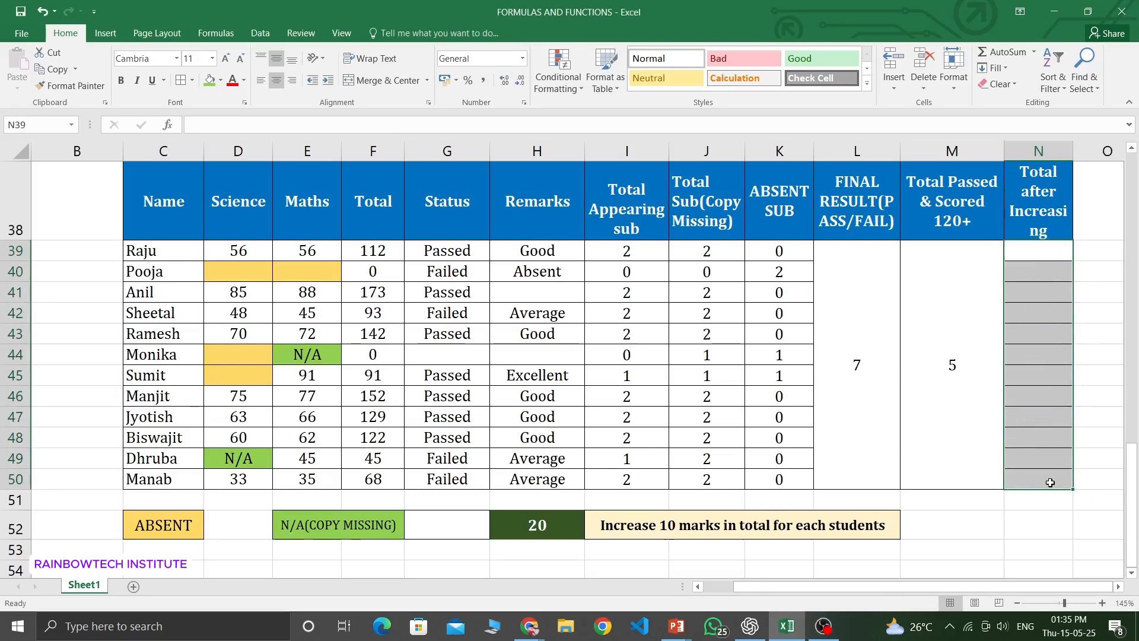
pyautogui.click(1043, 258)
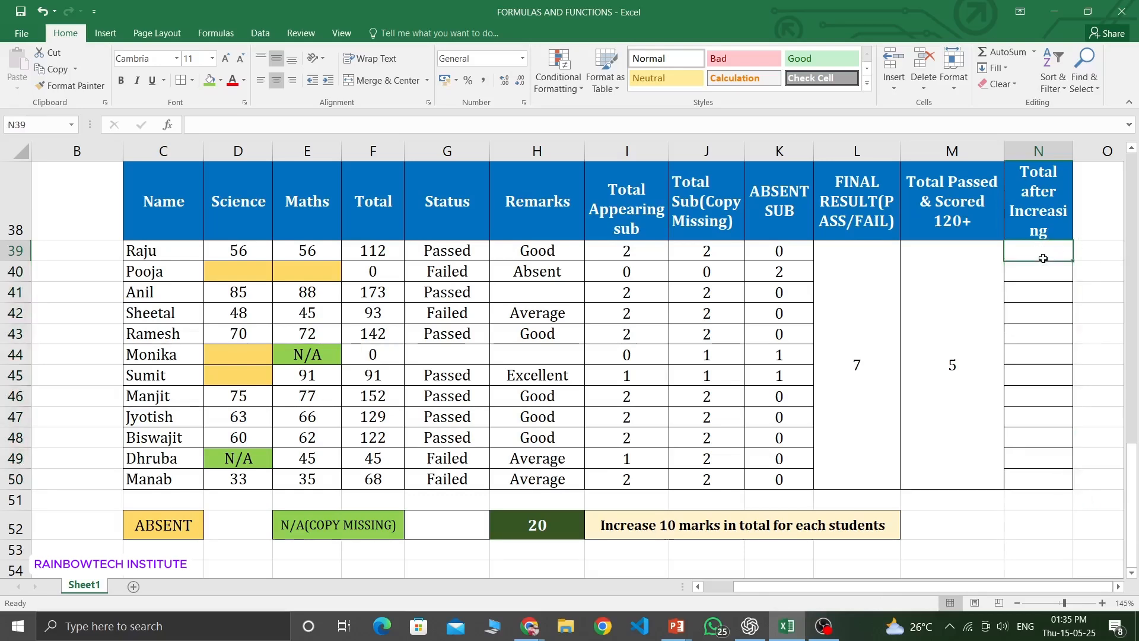
pyautogui.write('=')
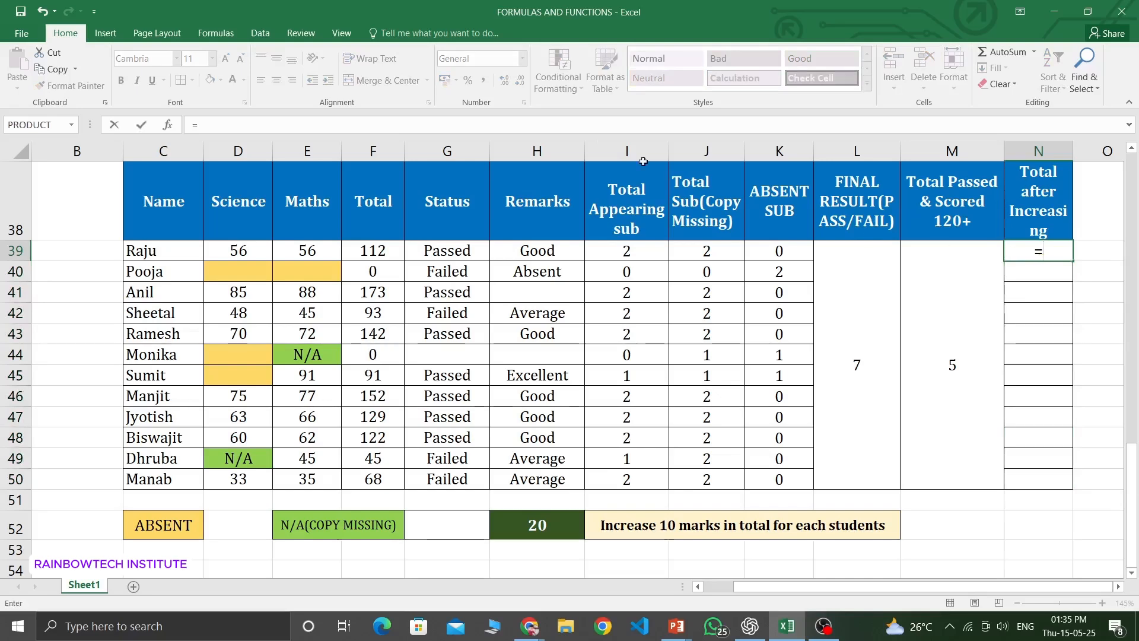
pyautogui.click(368, 251)
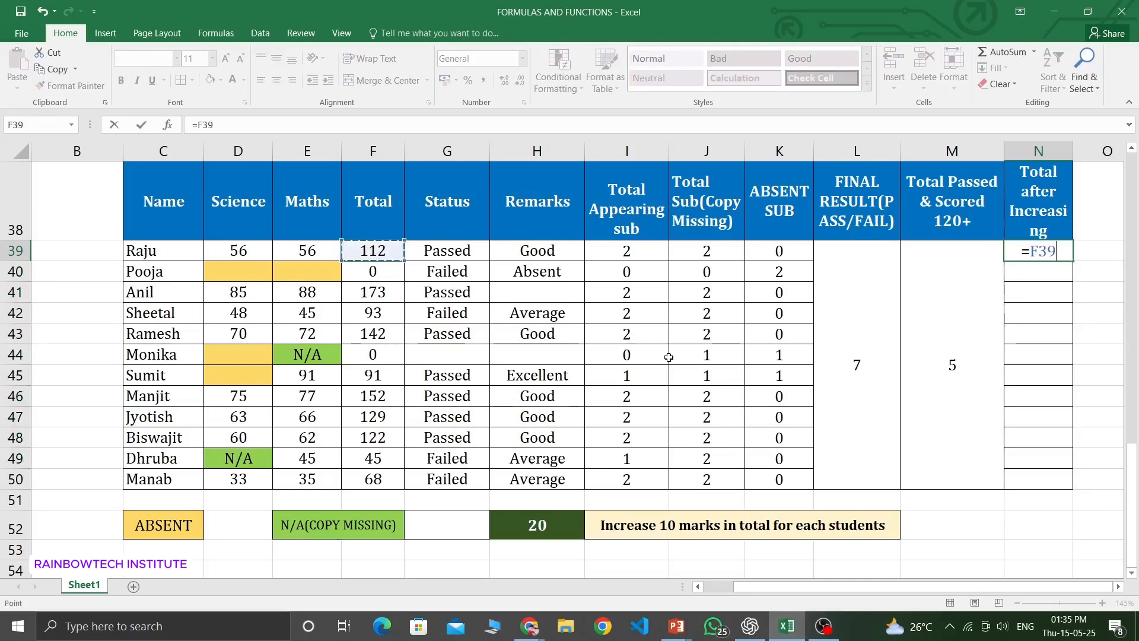
pyautogui.write('+20')
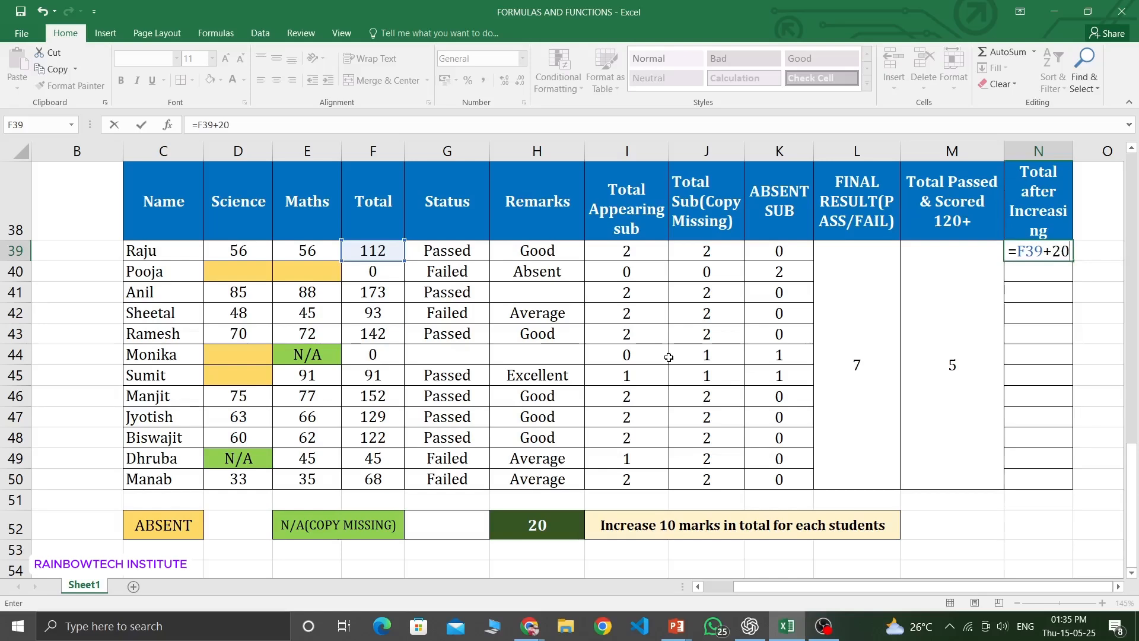
pyautogui.press('Return')
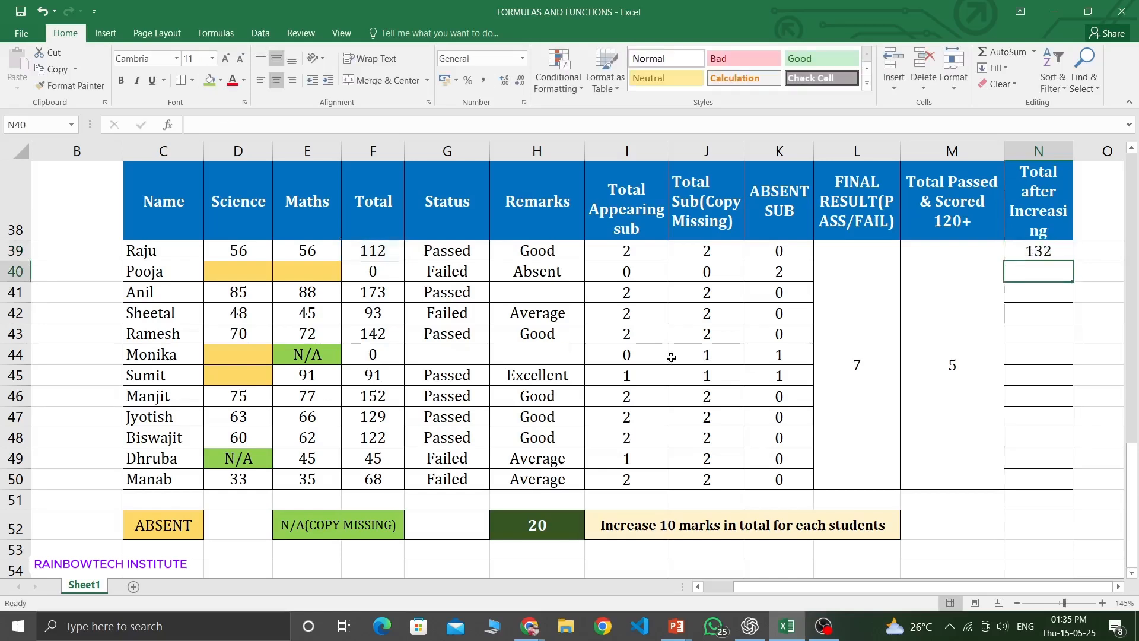
# Fill the =F39+20 formula from N39 down through N50.
pyautogui.click(1025, 251)
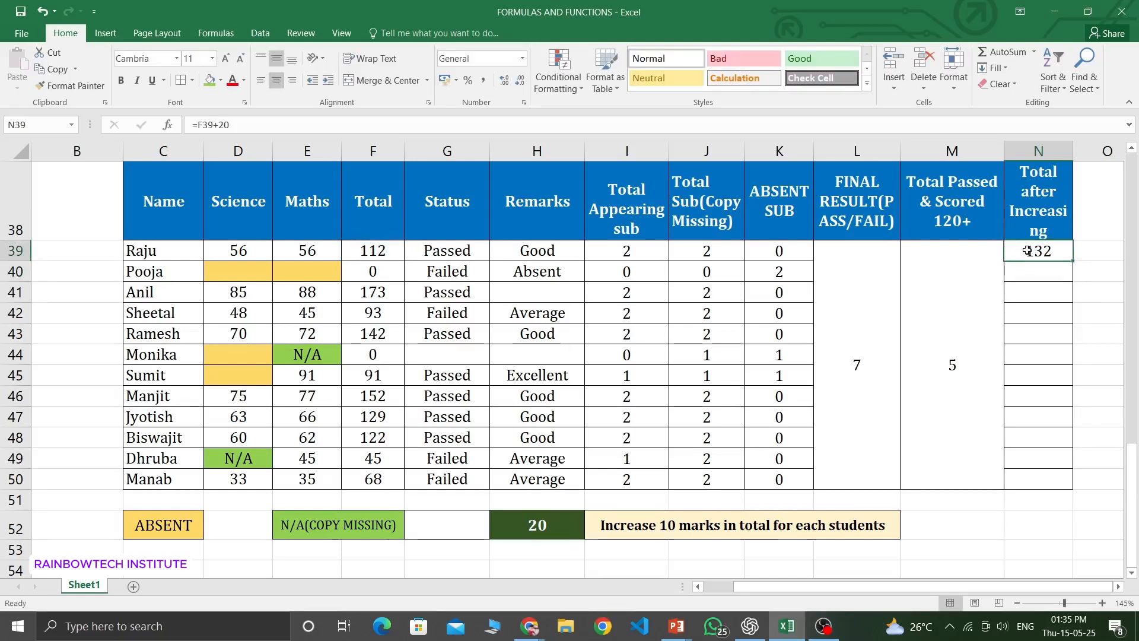
pyautogui.moveTo(1075, 263); pyautogui.dragTo(1075, 487)
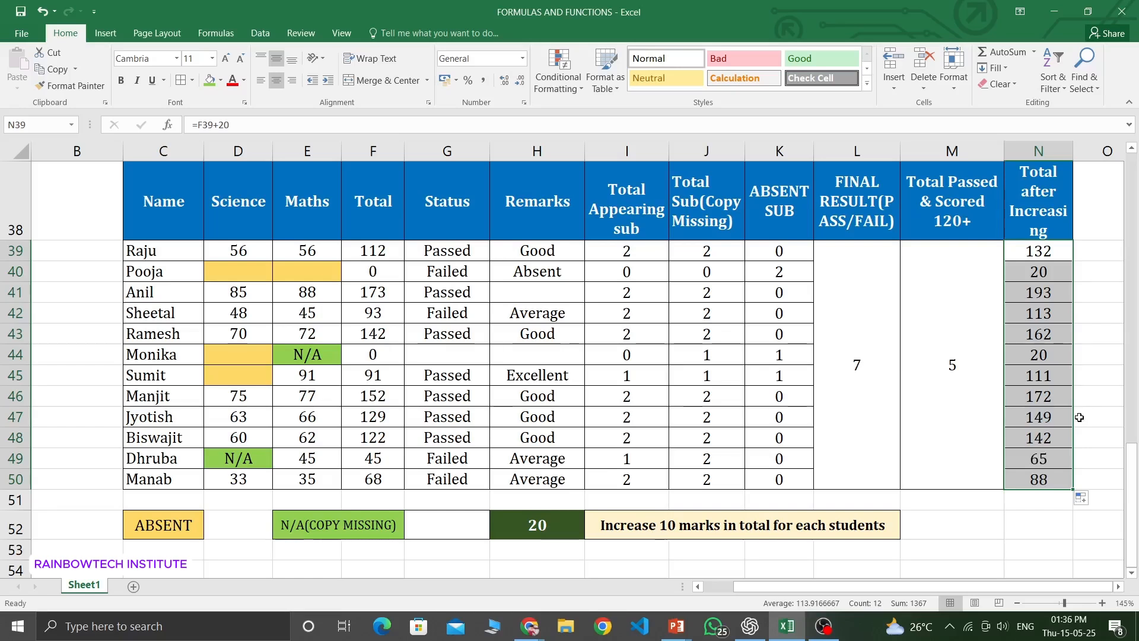
pyautogui.click(1051, 254)
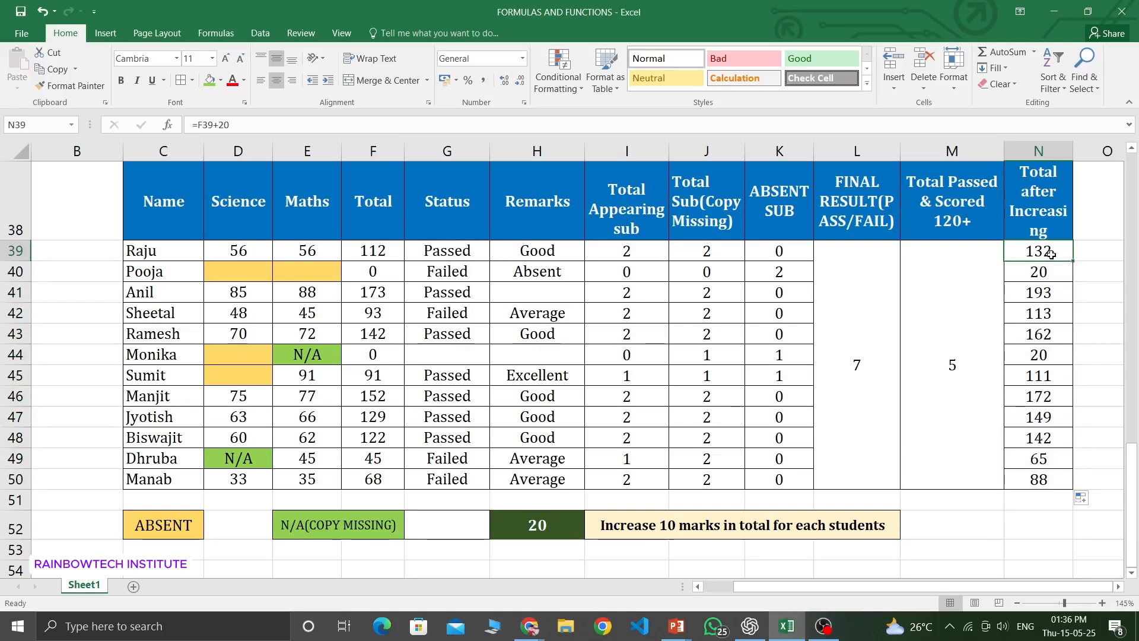
# Clear the fixed +20 formulas from N39:N50 and return to N39.
pyautogui.moveTo(1051, 254); pyautogui.dragTo(1035, 471)
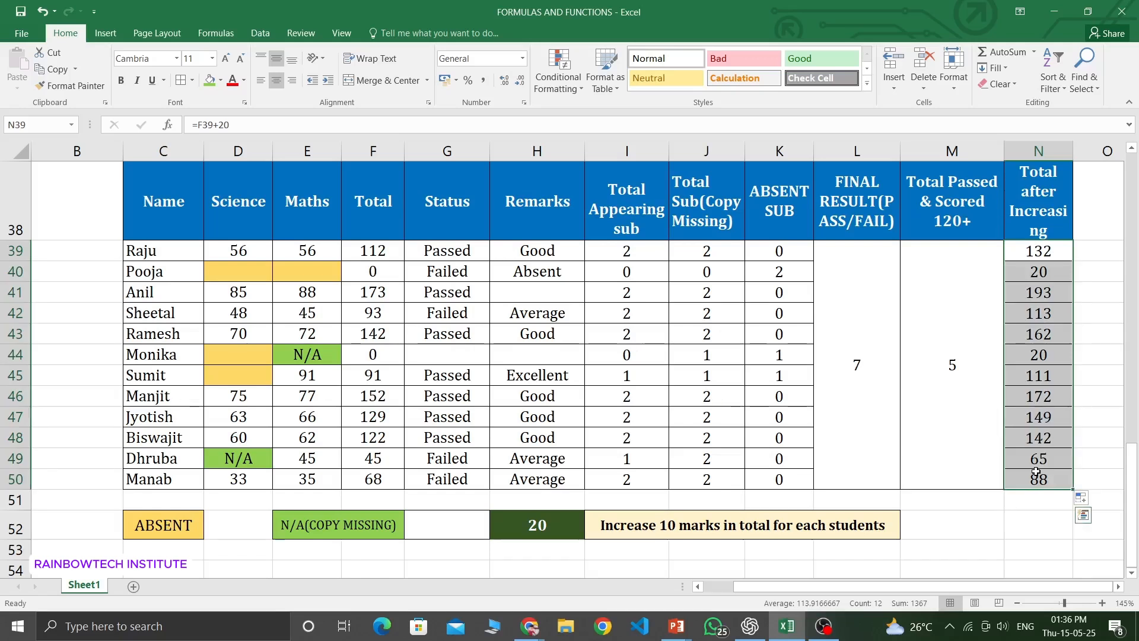
pyautogui.press('Delete')
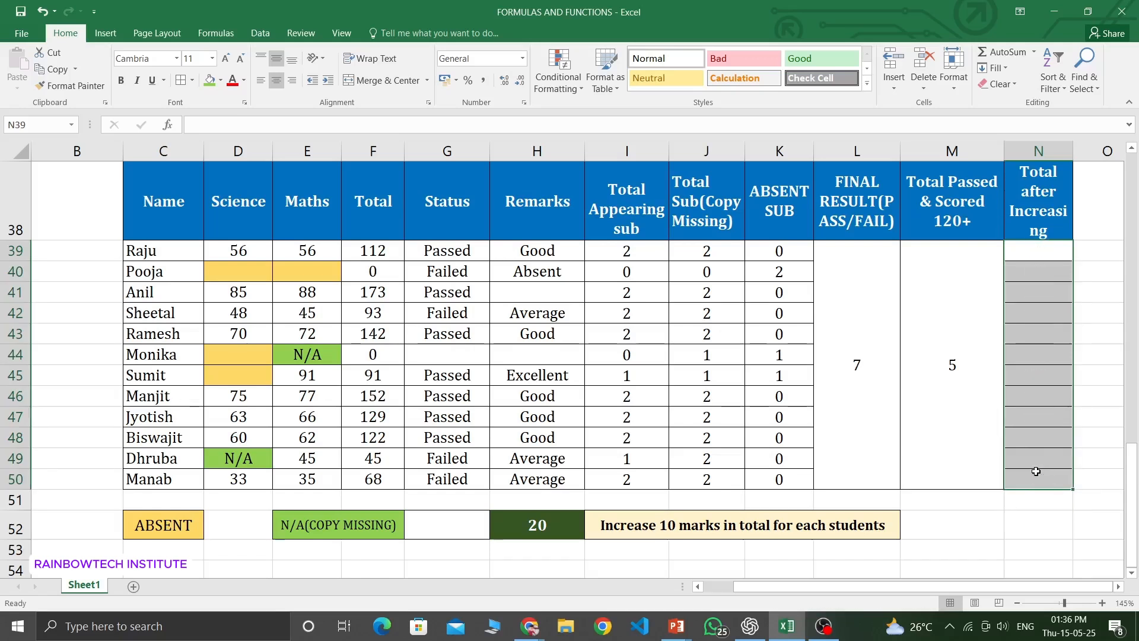
pyautogui.click(1053, 255)
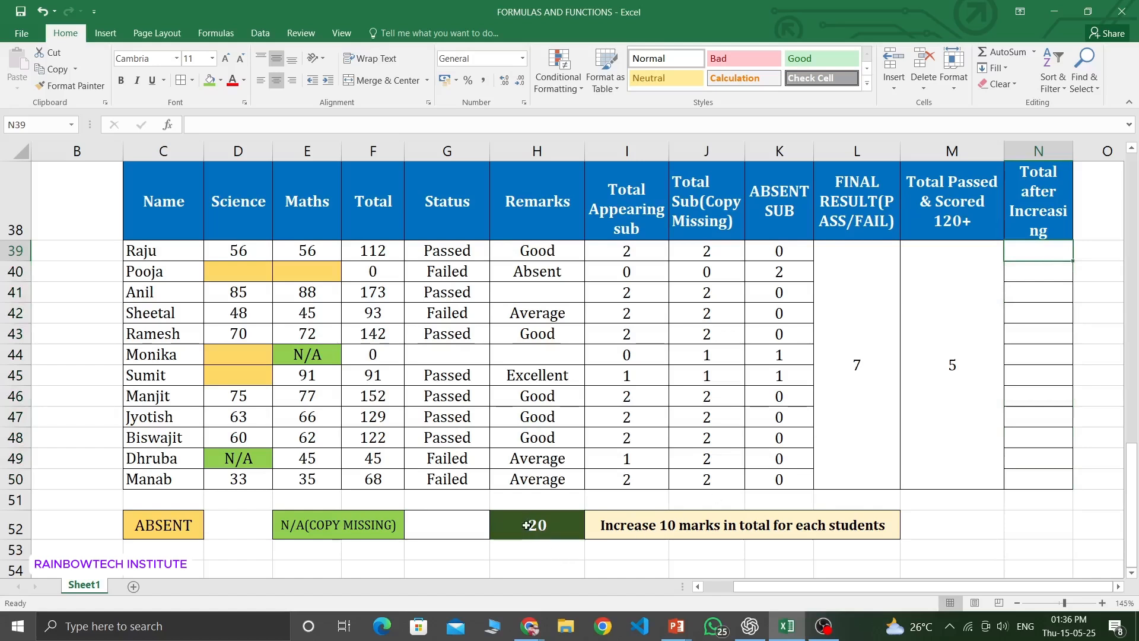
# Set the mark increment in H52 to 10.
pyautogui.click(550, 526)
pyautogui.write('10')
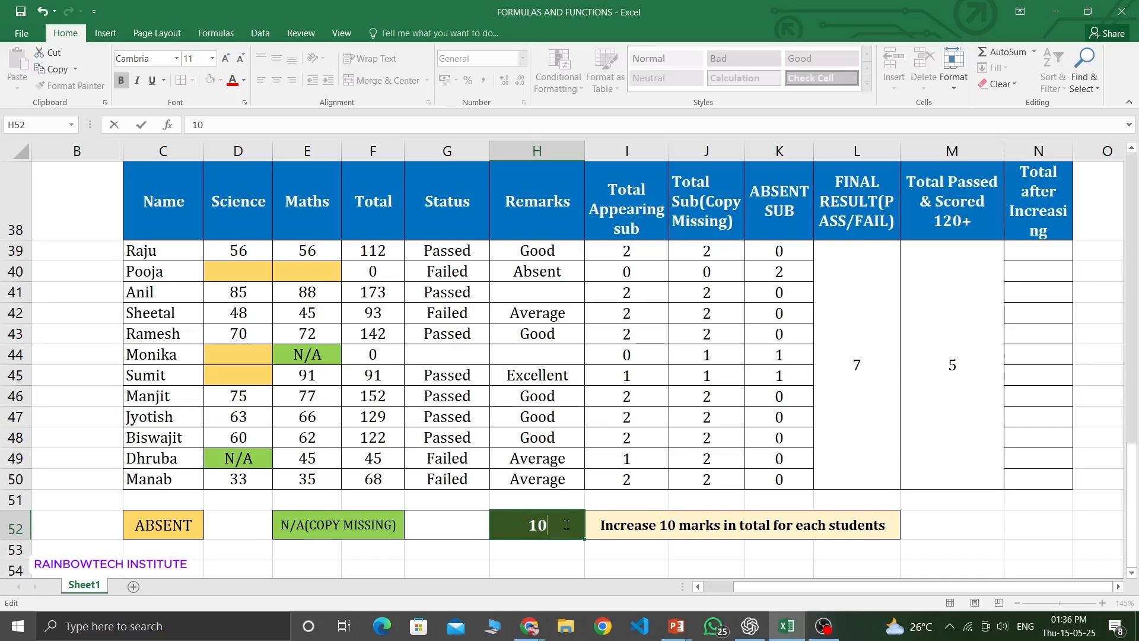
pyautogui.moveTo(567, 524); pyautogui.dragTo(514, 523)
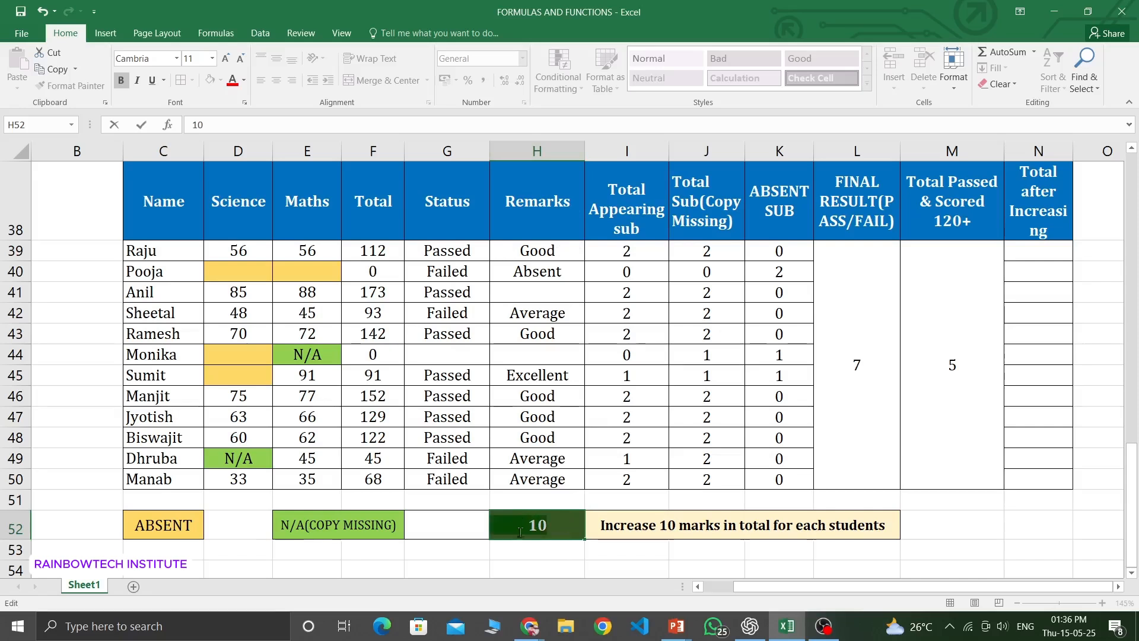
pyautogui.press('Return')
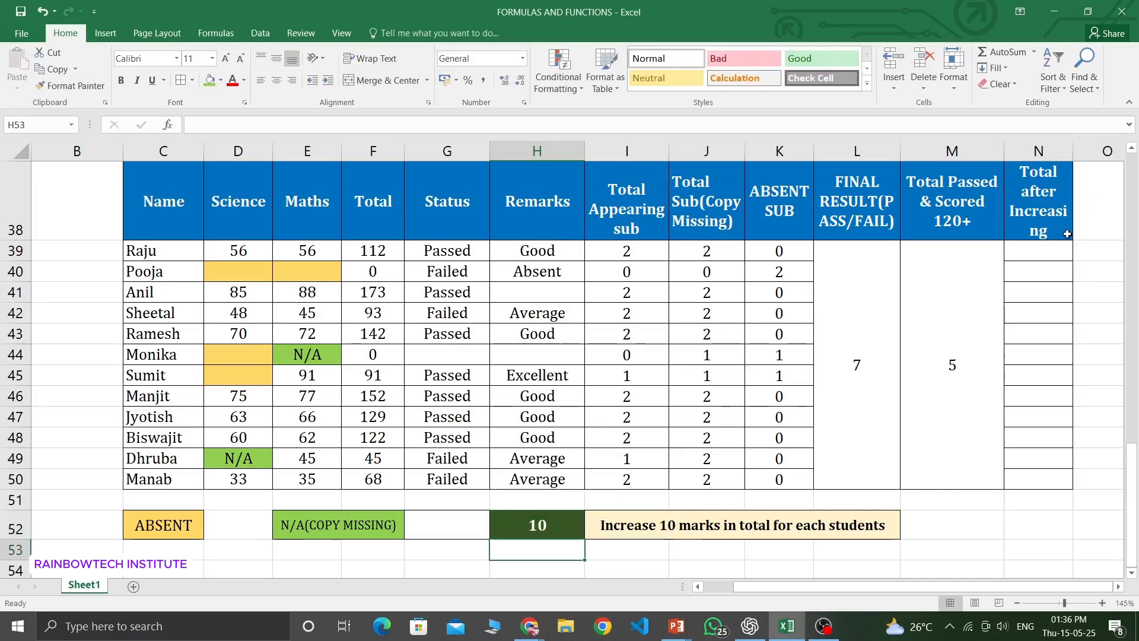
# Enter the formula =F39+$H$52 in N39, using an absolute reference to the mark increment.
pyautogui.click(1029, 266)
pyautogui.click(1027, 254)
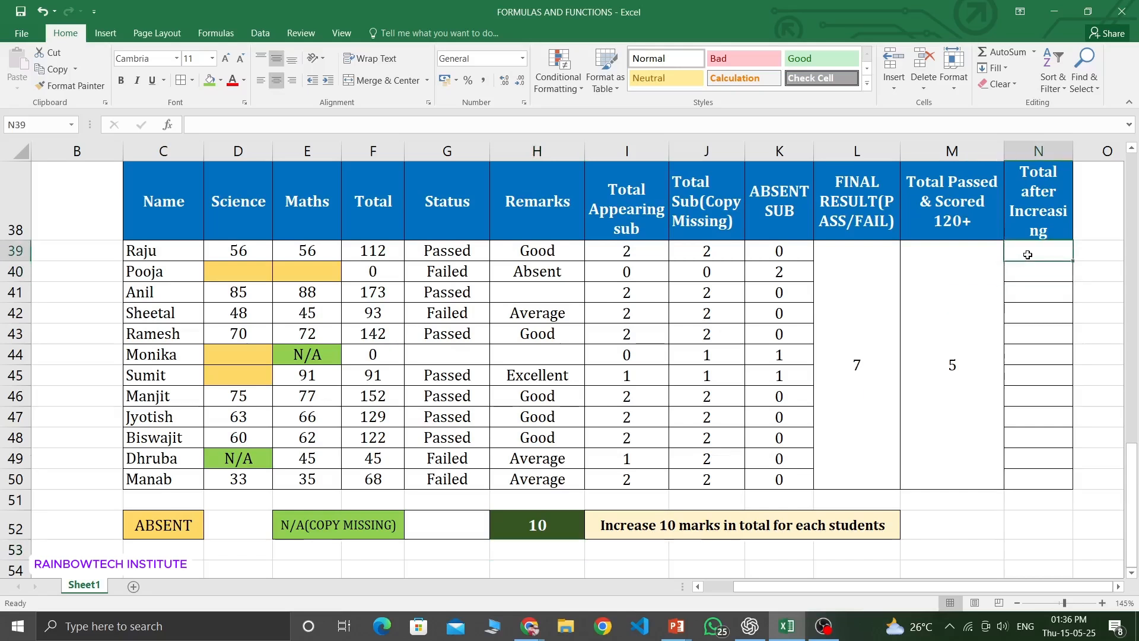
pyautogui.write('=')
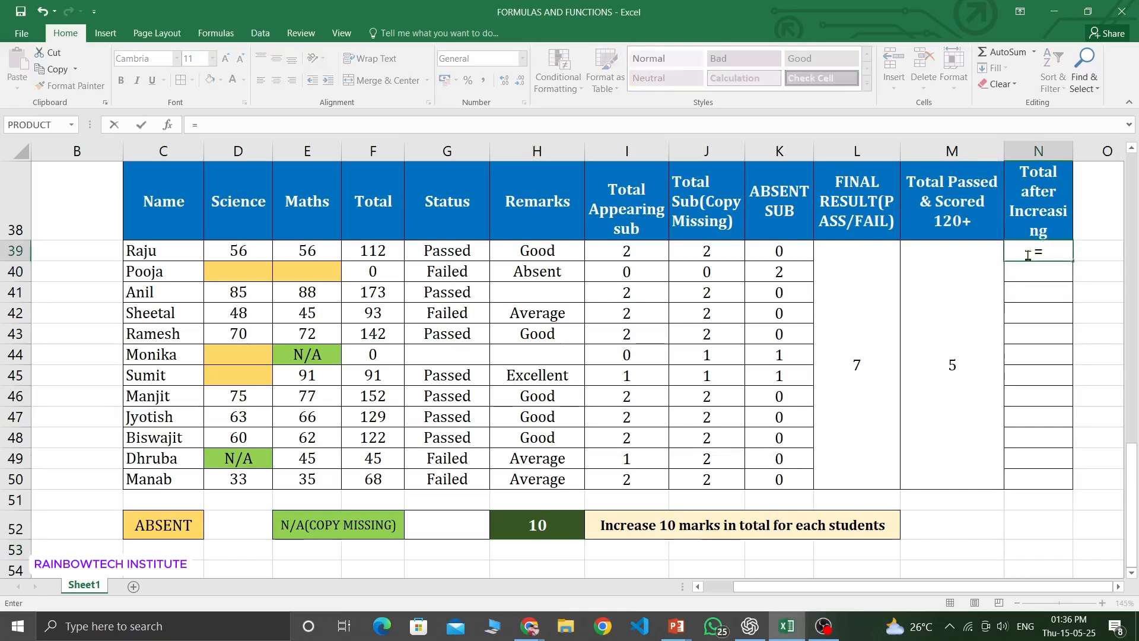
pyautogui.click(379, 251)
pyautogui.write('+')
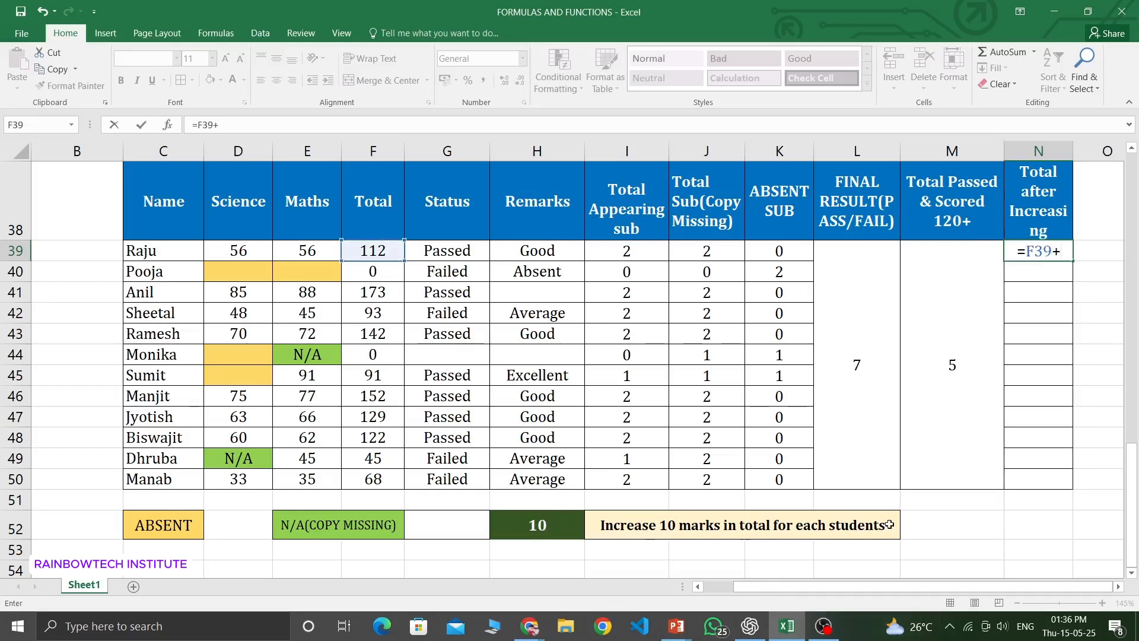
pyautogui.write('H52')
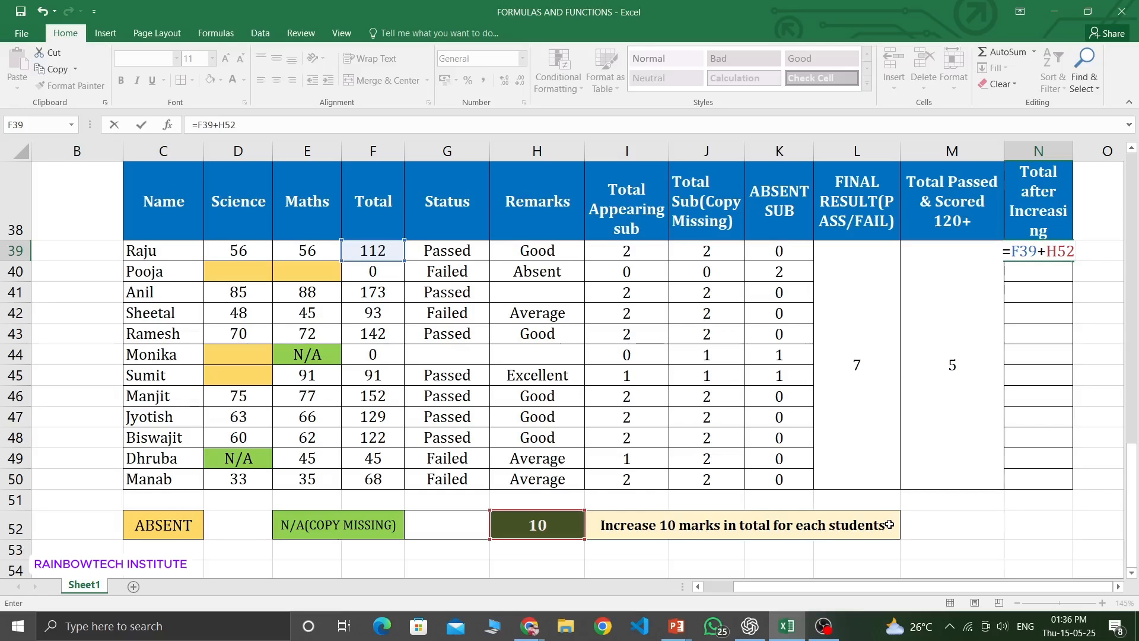
pyautogui.press('BackSpace')
pyautogui.press('BackSpace')
pyautogui.press('BackSpace')
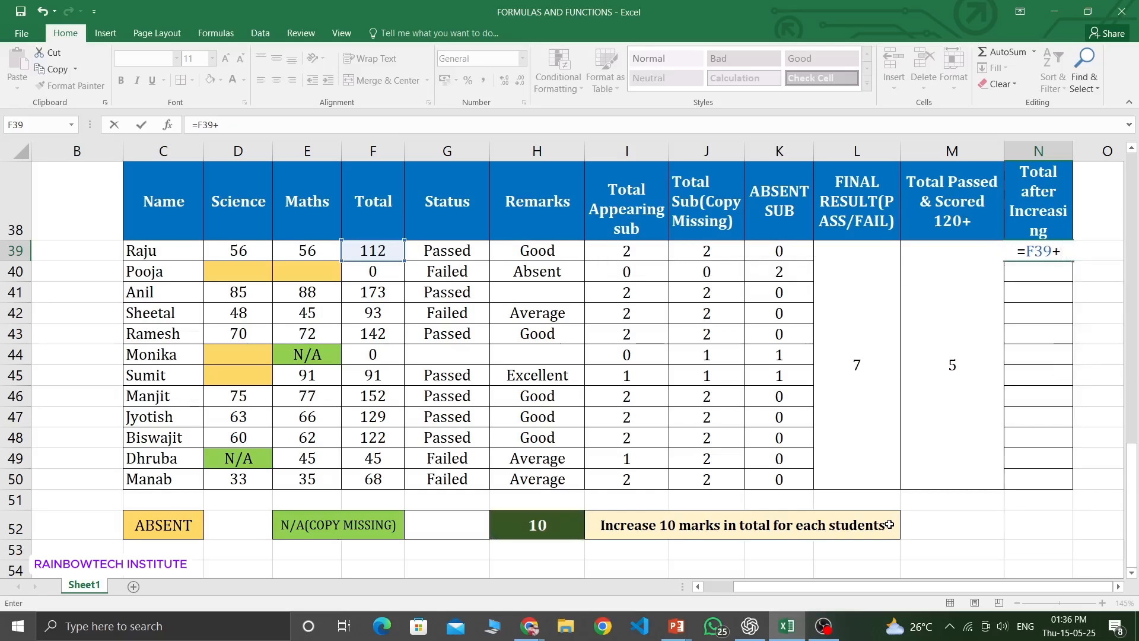
pyautogui.write('$H')
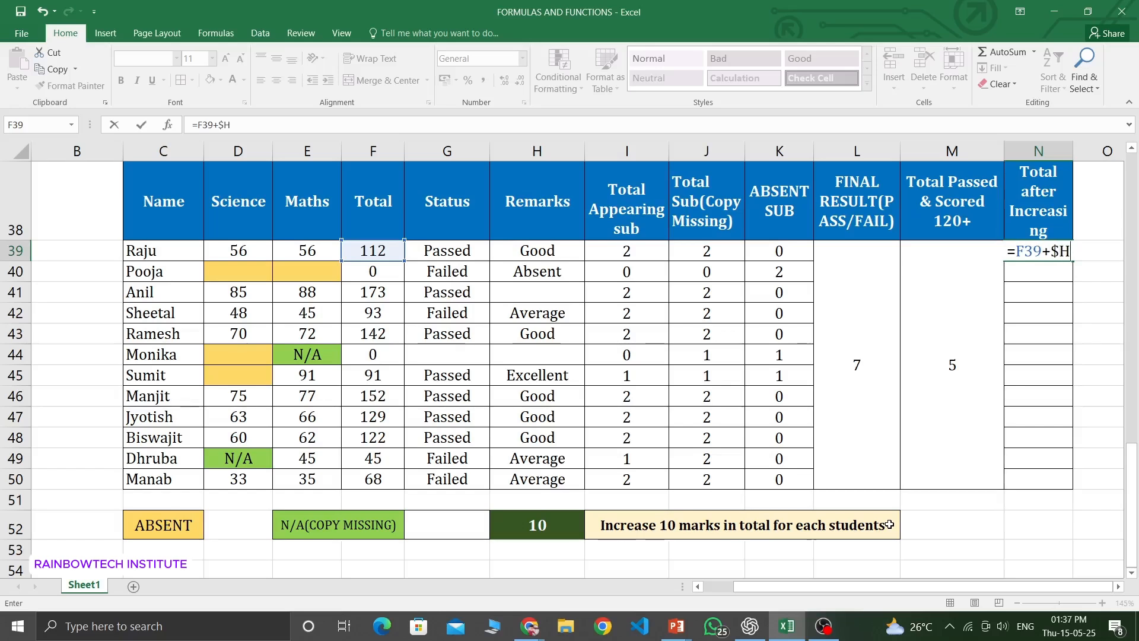
pyautogui.write('$52')
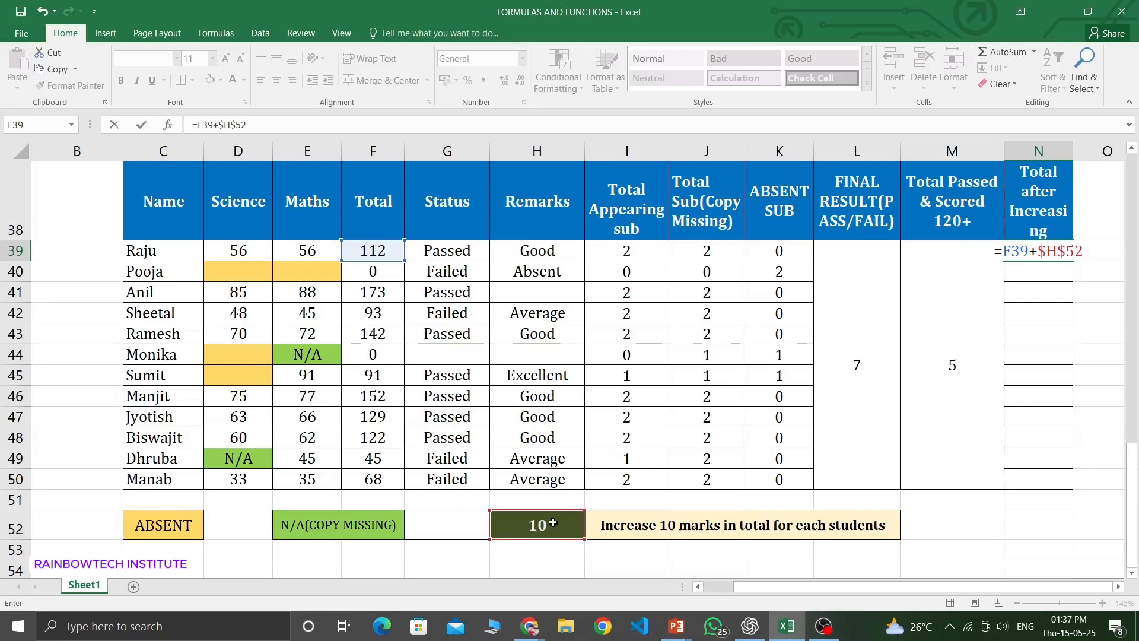
pyautogui.press('Return')
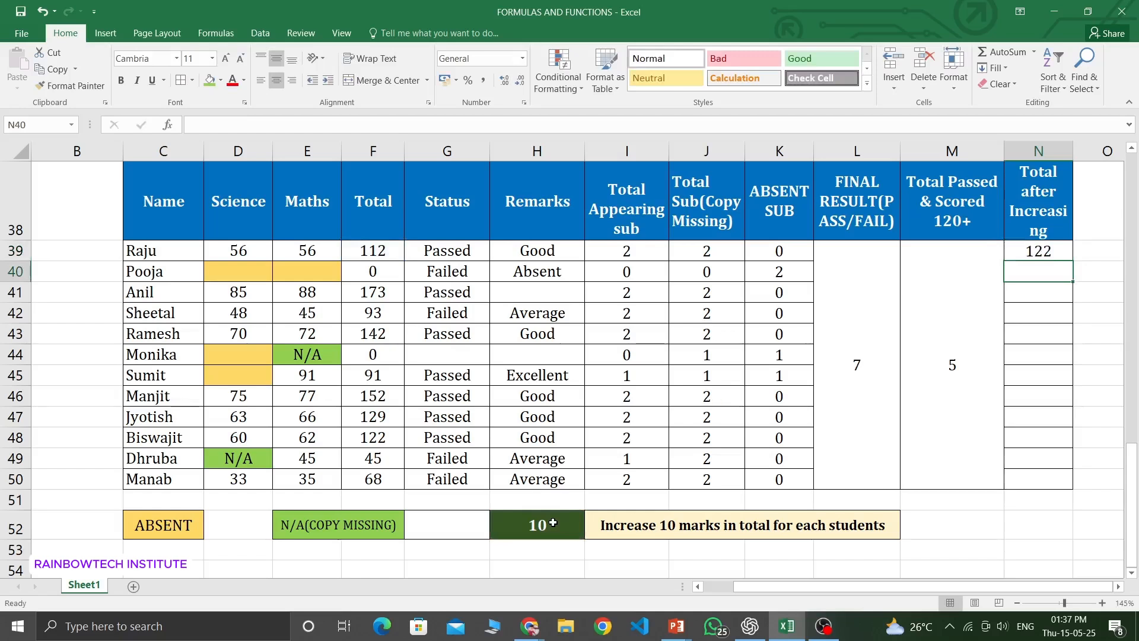
# Fill the N39 formula down through N50 and compare the formulas in N39 and N40 with the increment cell H52.
pyautogui.click(1037, 254)
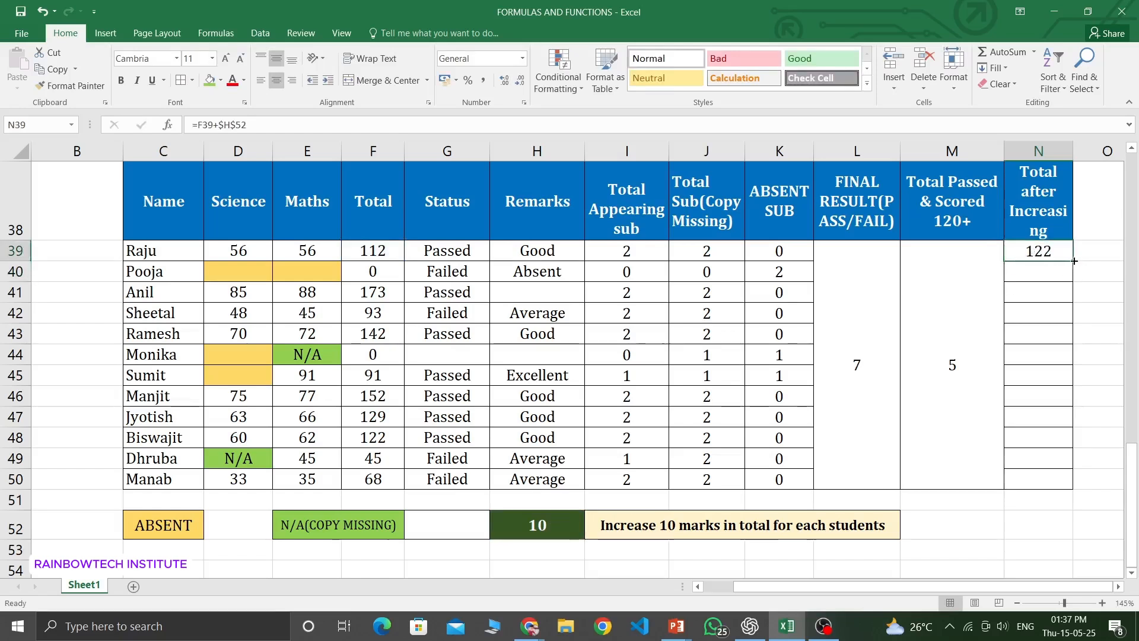
pyautogui.moveTo(1074, 261); pyautogui.dragTo(1081, 489)
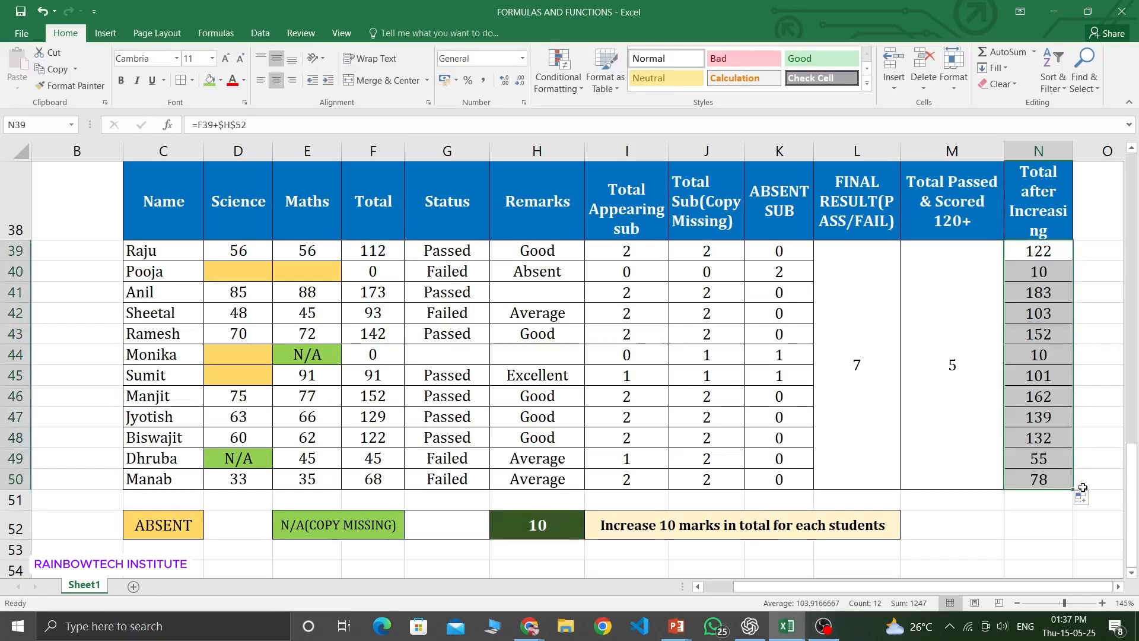
pyautogui.click(1040, 250)
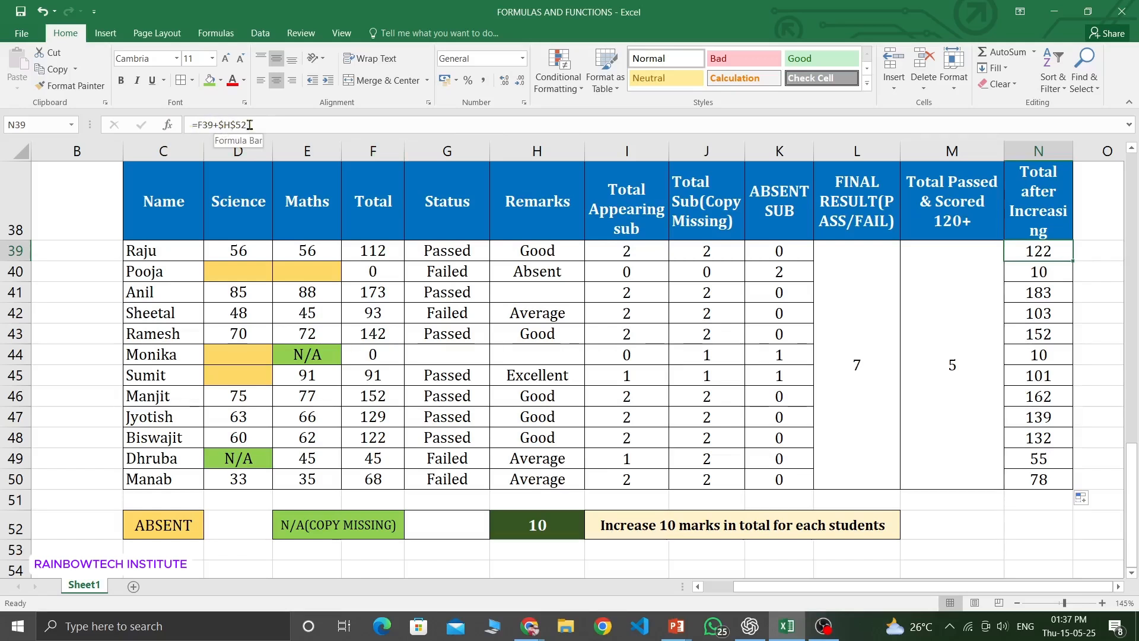
pyautogui.click(553, 527)
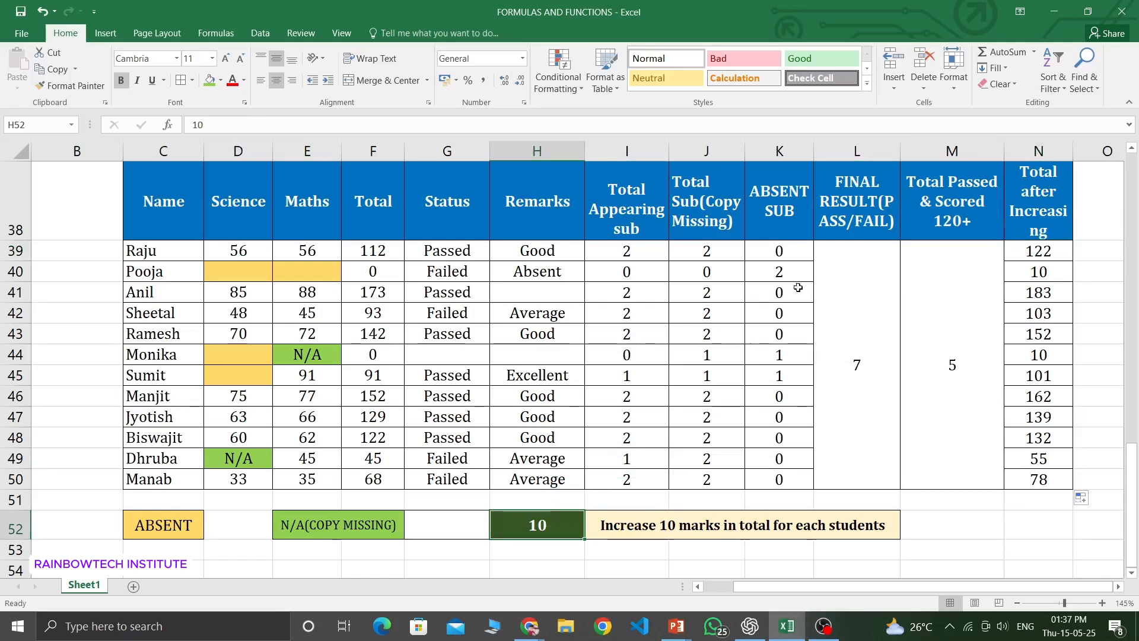
pyautogui.click(1050, 245)
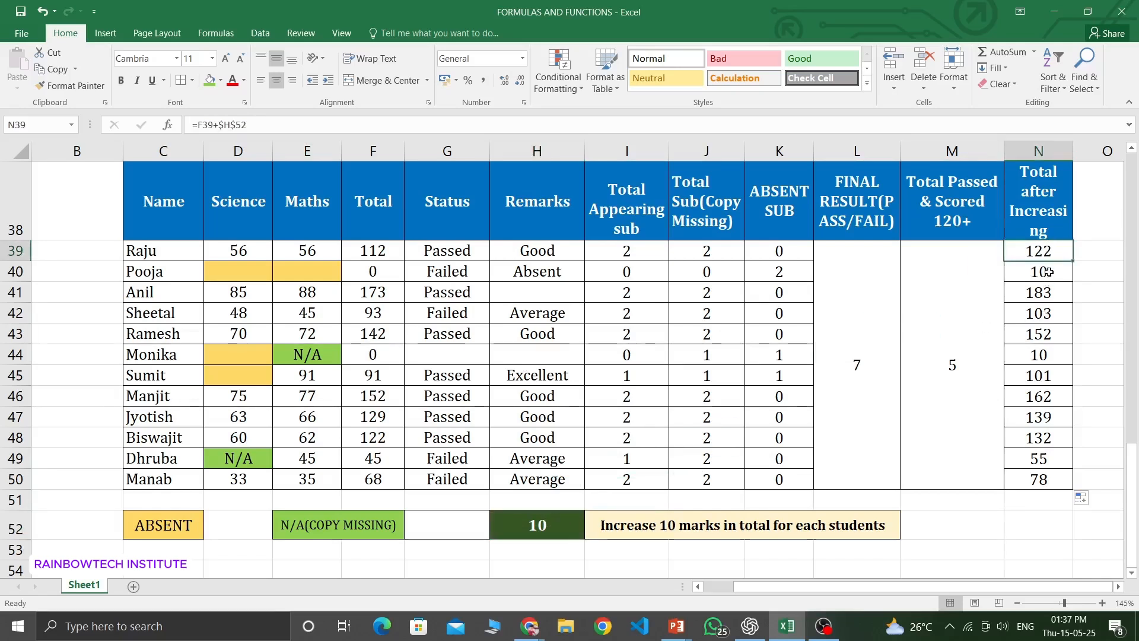
pyautogui.click(1049, 272)
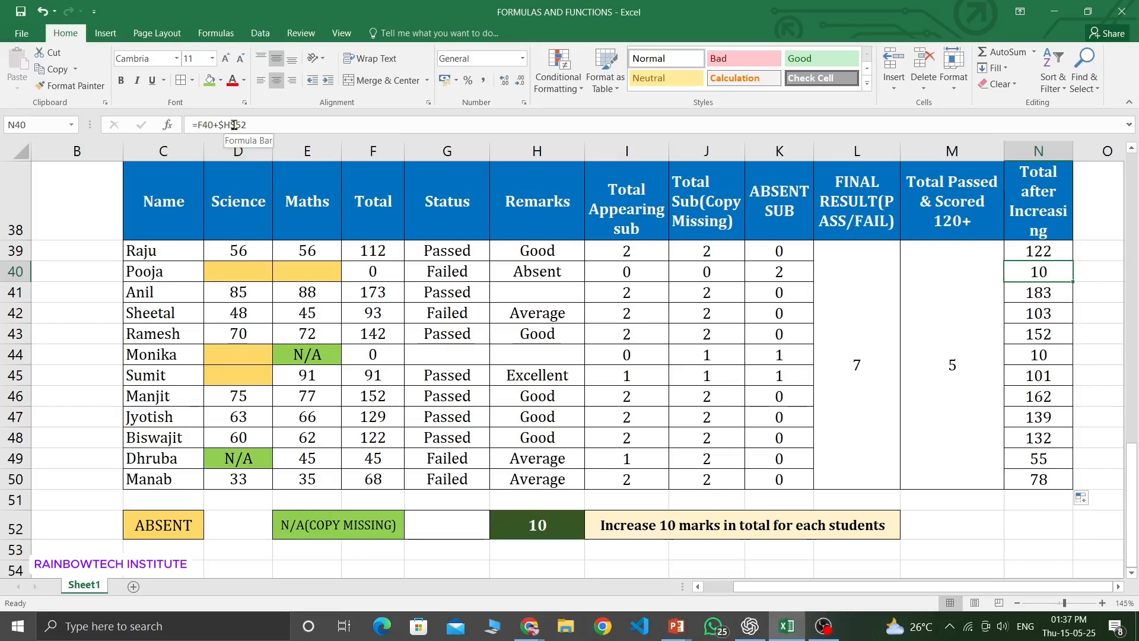
# Change the mark increment in H52 to 20 and review the recalculated totals in N39:N50.
pyautogui.click(575, 517)
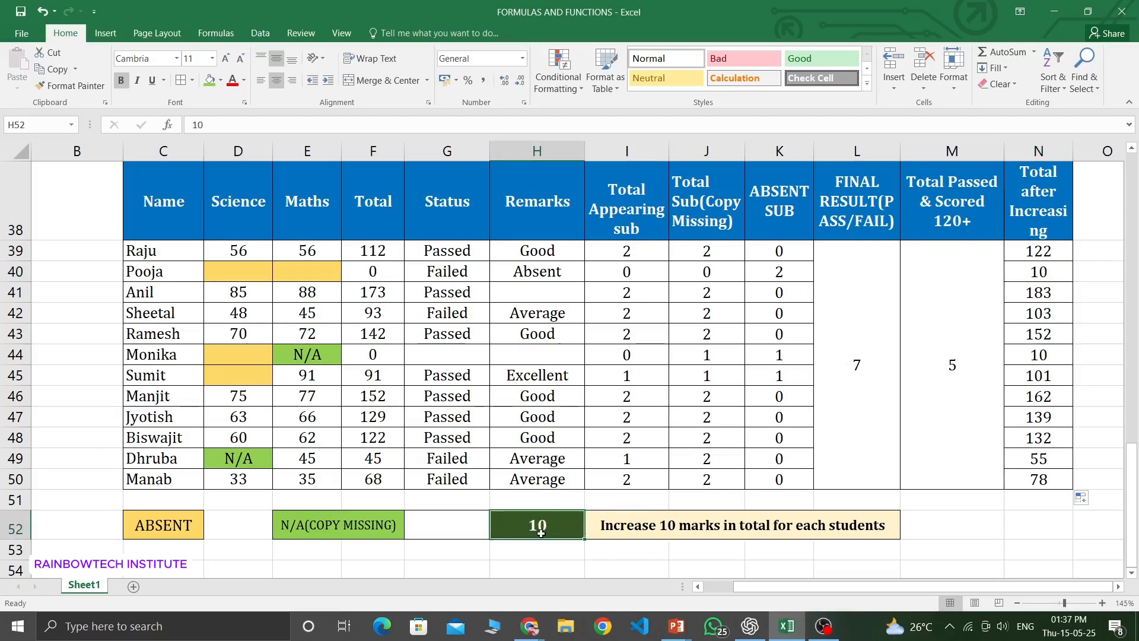
pyautogui.doubleClick(541, 529)
pyautogui.doubleClick(532, 527)
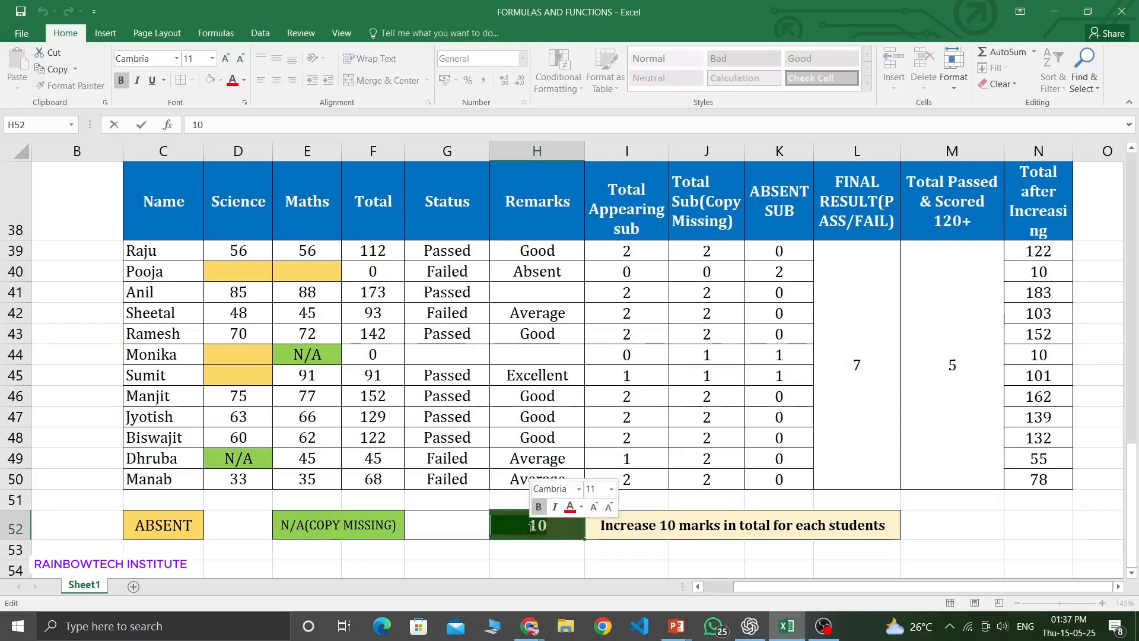
pyautogui.write('20')
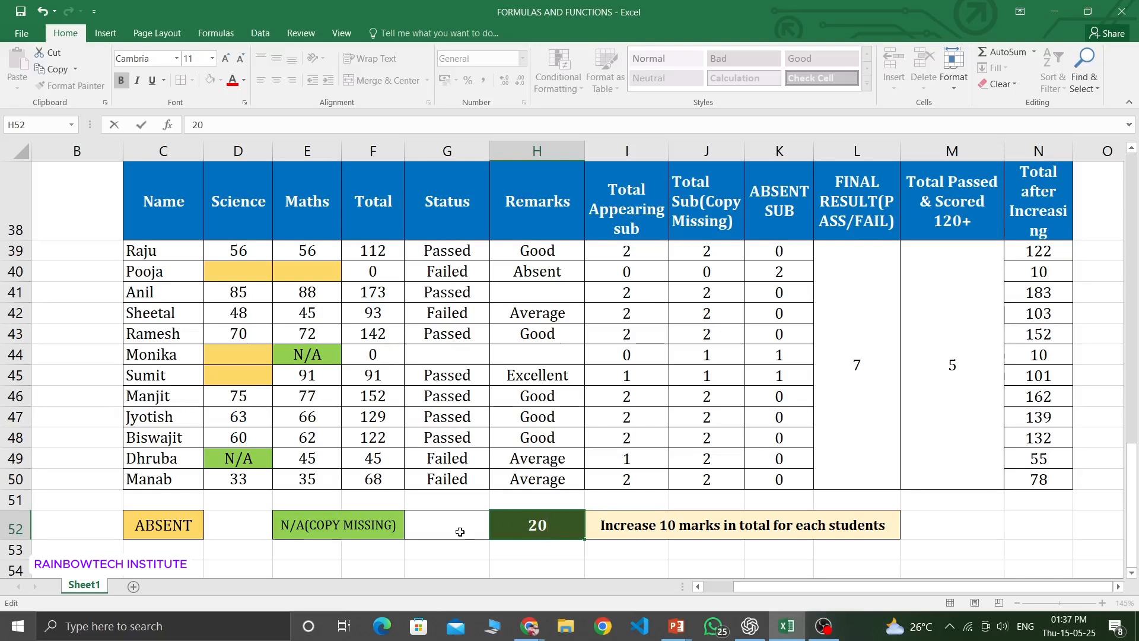
pyautogui.press('Return')
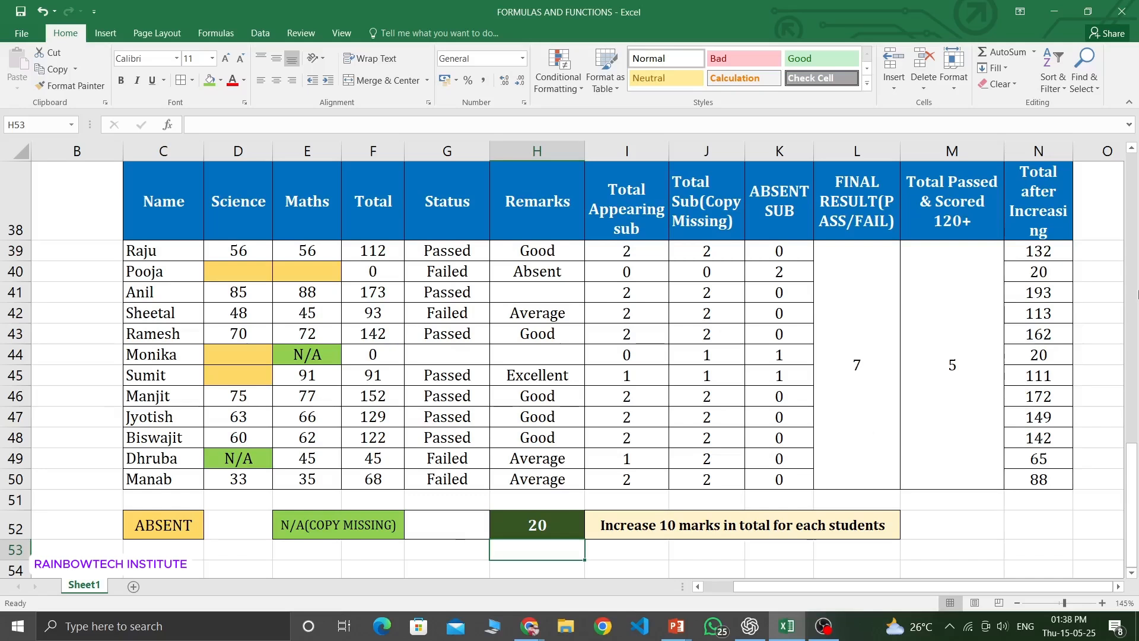
pyautogui.moveTo(1035, 251); pyautogui.dragTo(1042, 473)
# Change the mark increment in H52 to 50 and review the updated totals in N39:N50.
pyautogui.doubleClick(550, 525)
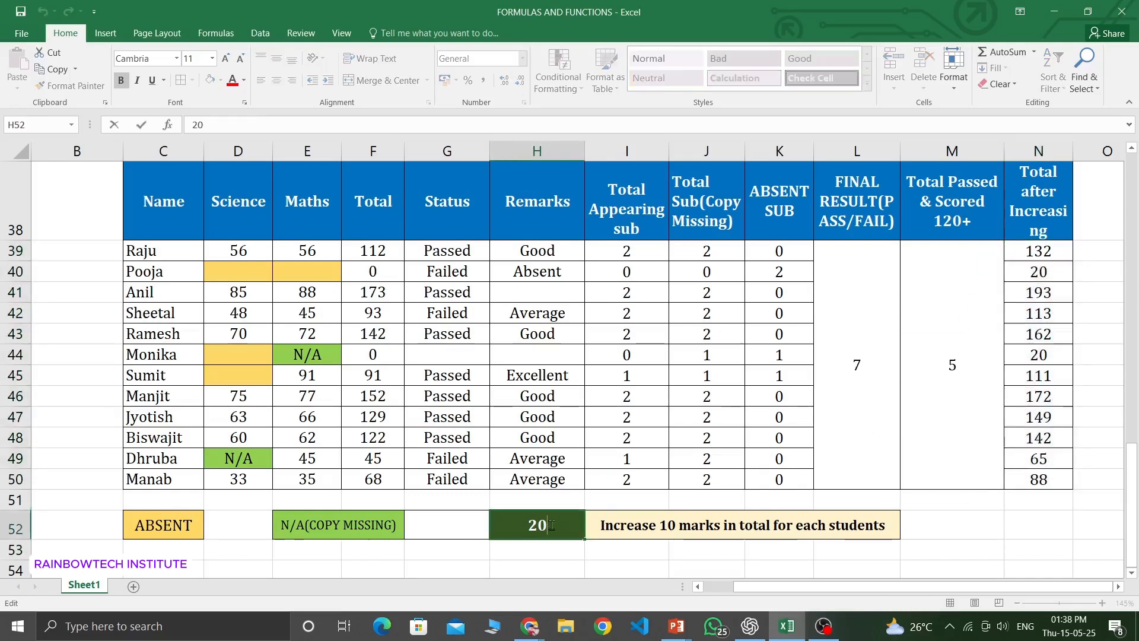
pyautogui.moveTo(551, 524); pyautogui.dragTo(472, 522)
pyautogui.write('50')
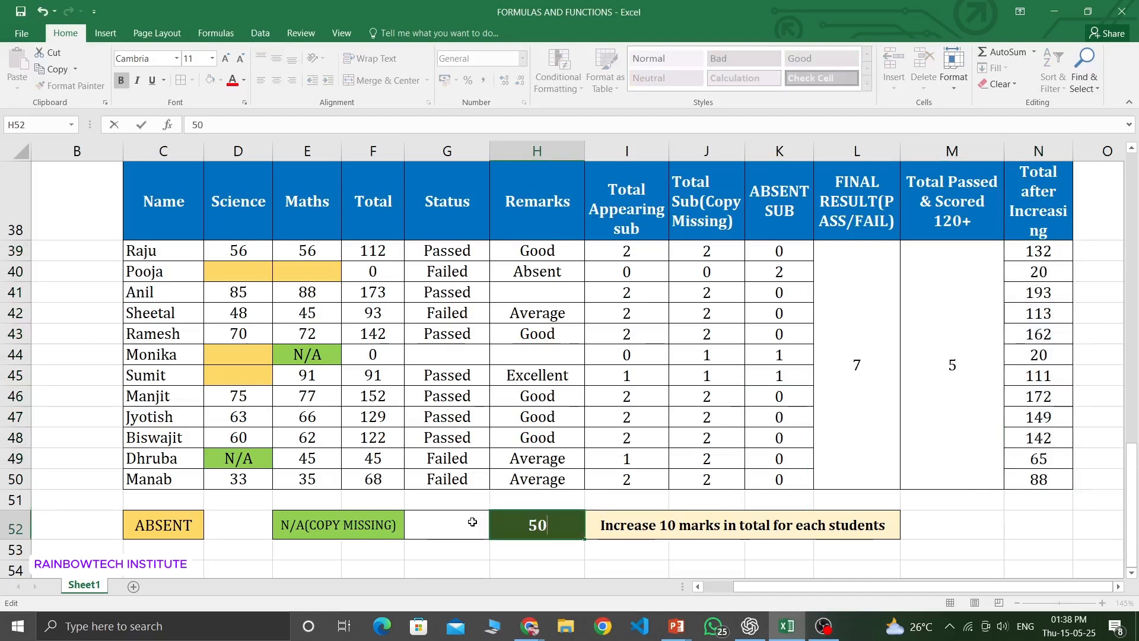
pyautogui.press('Return')
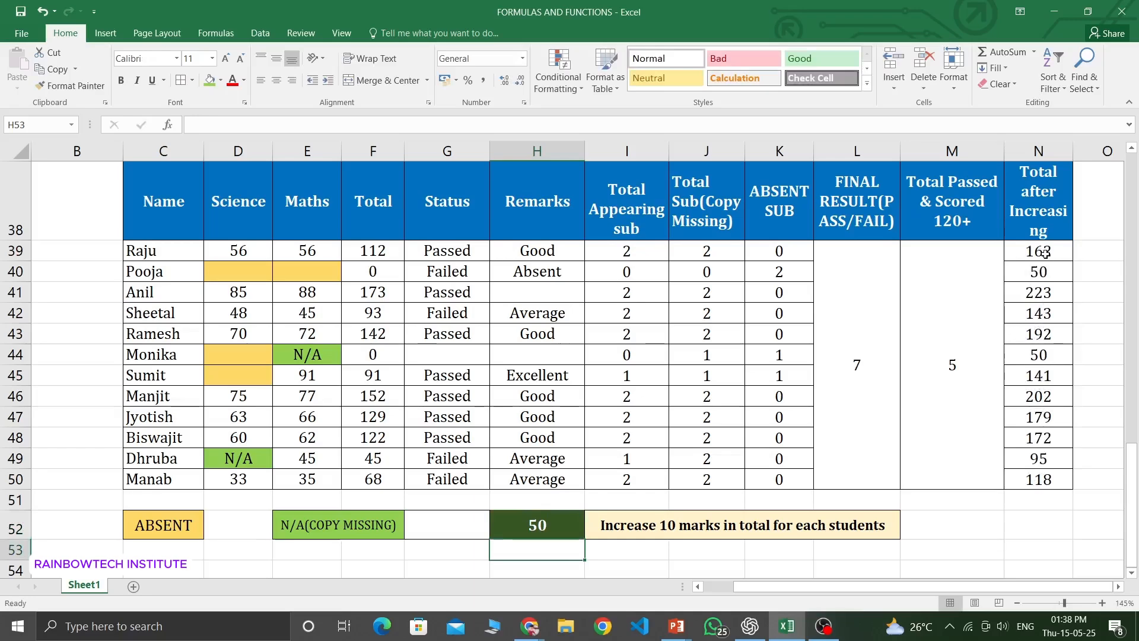
pyautogui.moveTo(1044, 251); pyautogui.dragTo(1058, 485)
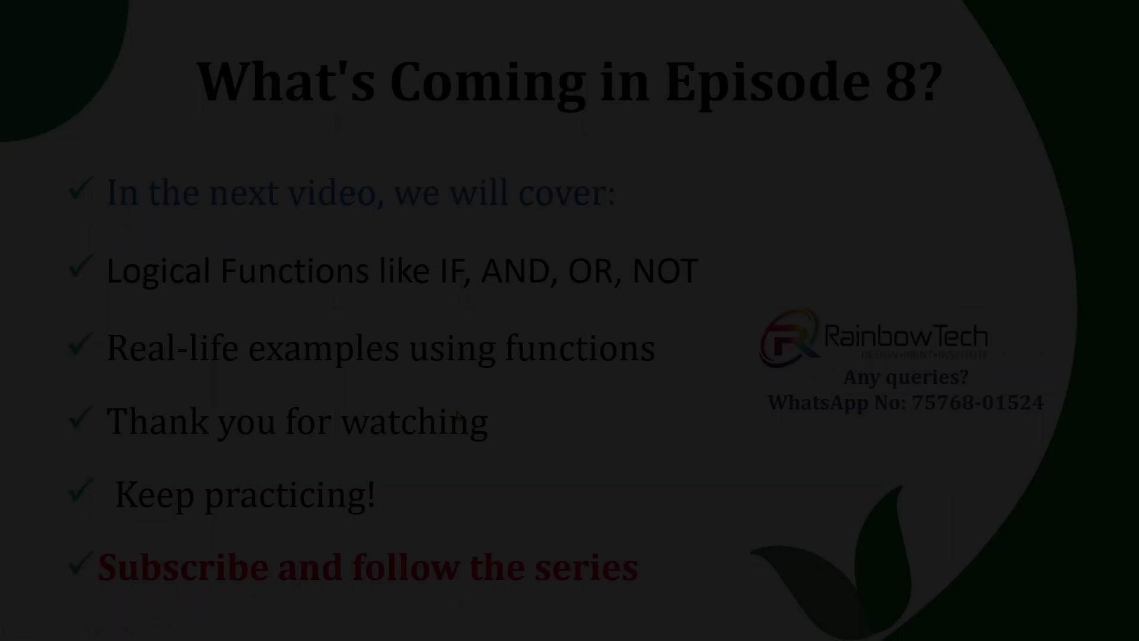